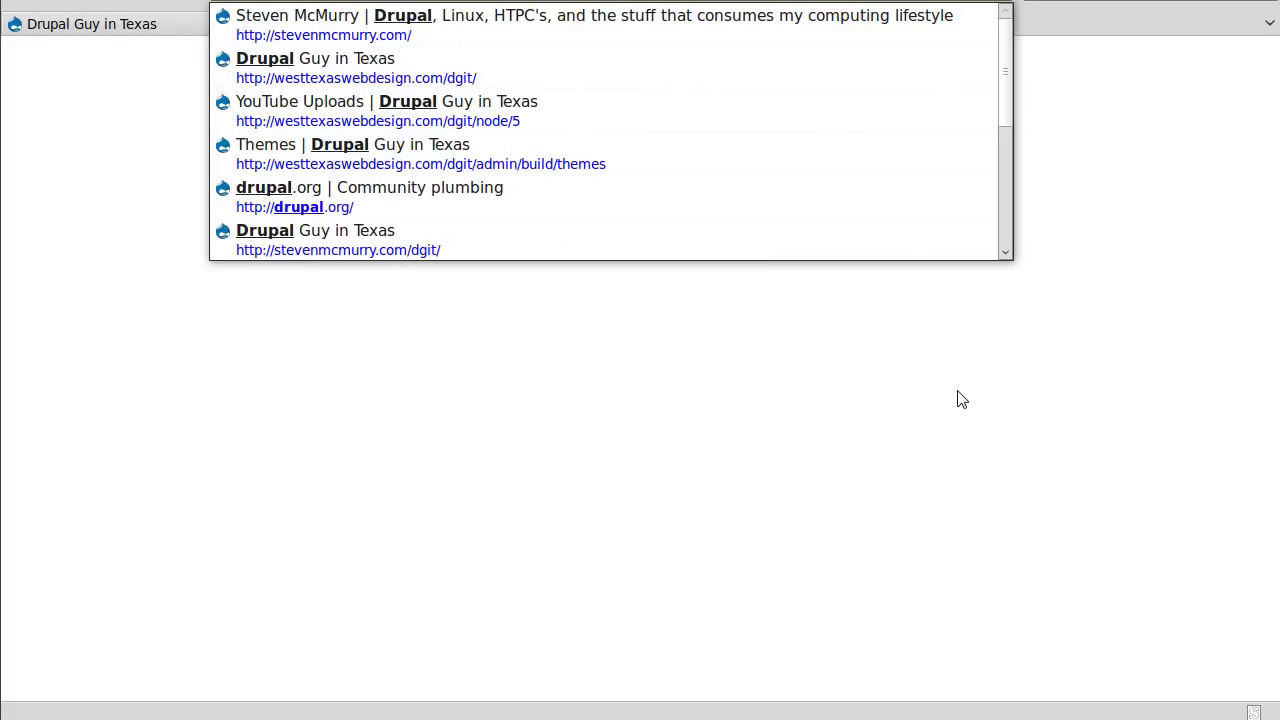
Load the drupal.org Themes listing from the 'drupal.org/proje' address suggestion in a new tab.
type(".org/proje")
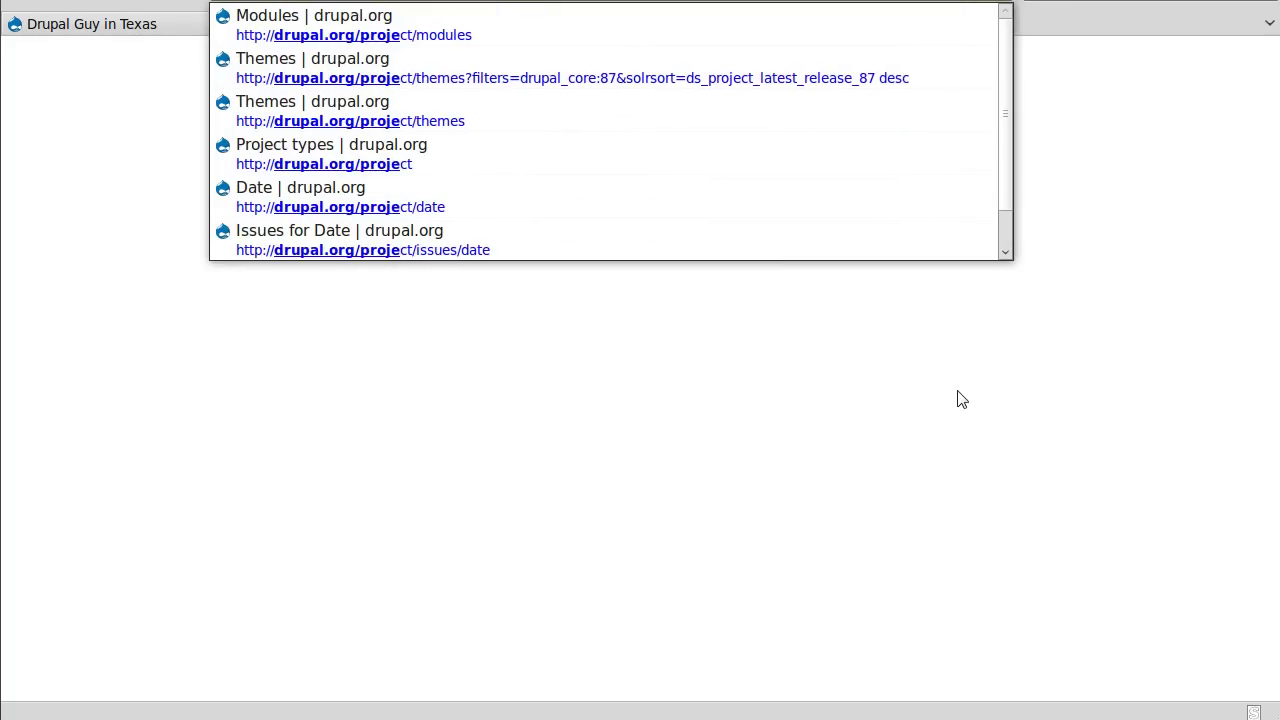
key("Down")
key("Down")
key("Down")
key("Return")
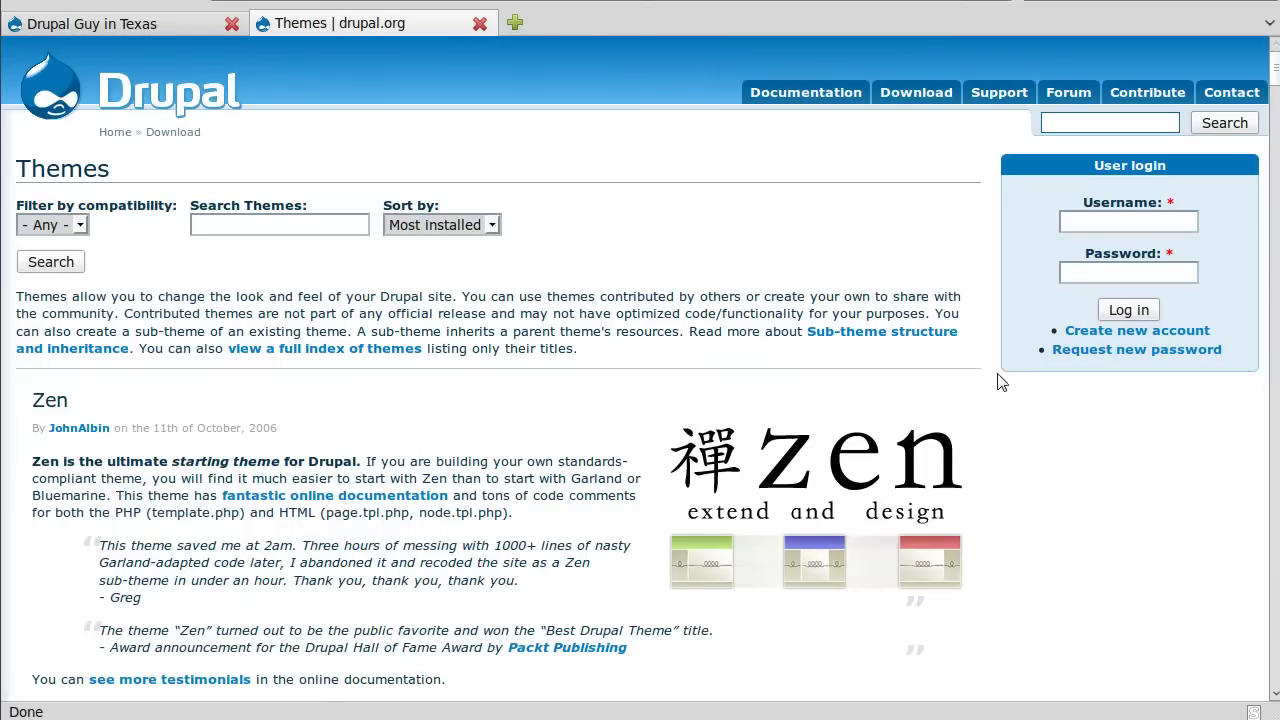
Scroll the Themes listing past Fusion, Marinelli, Acquia Slate and Pixture Reloaded down to Zero Point.
scroll(677, 441, "down", 5)
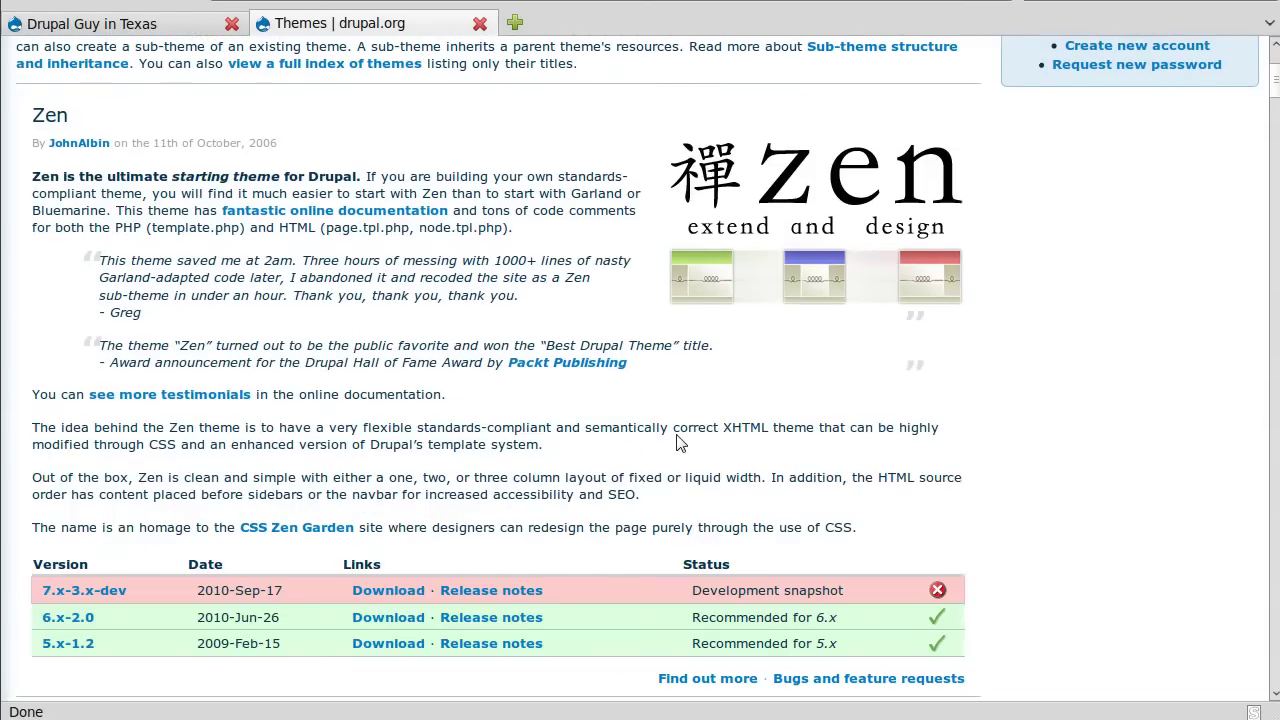
scroll(677, 441, "down", 3)
scroll(670, 435, "up", 2)
scroll(660, 428, "up", 1)
scroll(680, 428, "up", 2)
scroll(640, 422, "down", 2)
scroll(612, 455, "down", 6)
scroll(605, 462, "down", 8)
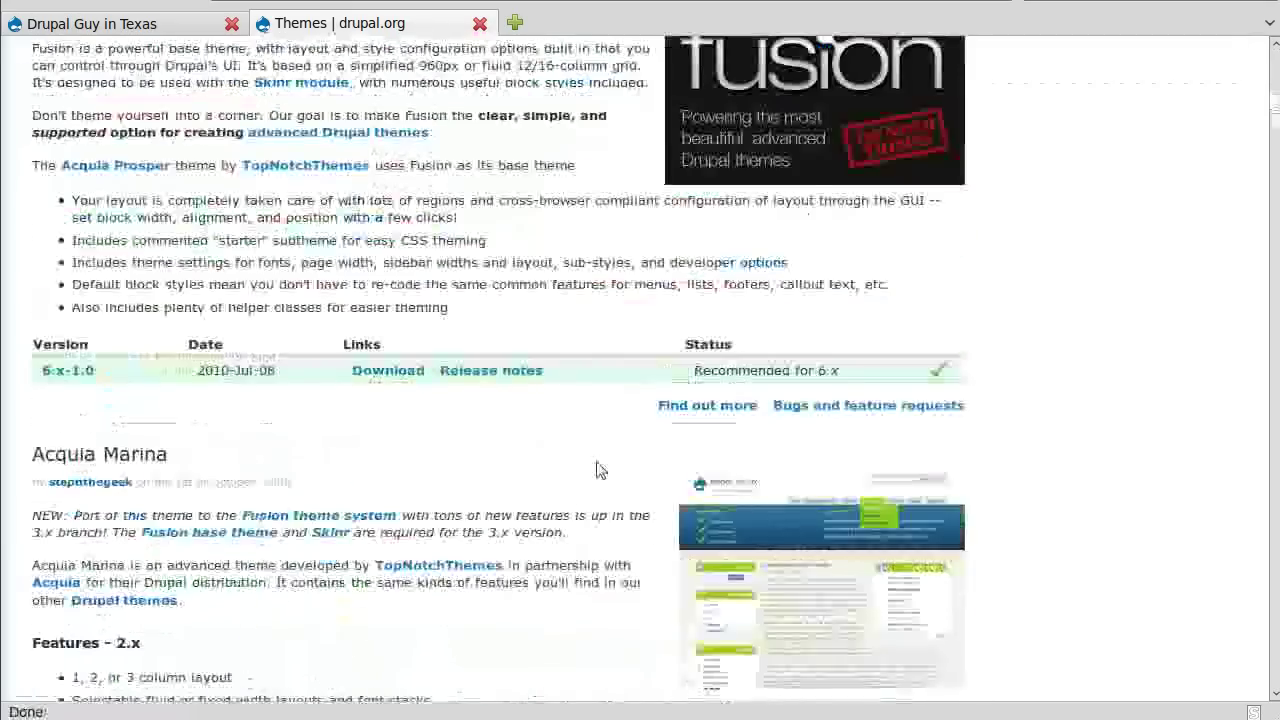
scroll(600, 466, "down", 7)
scroll(595, 474, "down", 1)
scroll(591, 474, "down", 4)
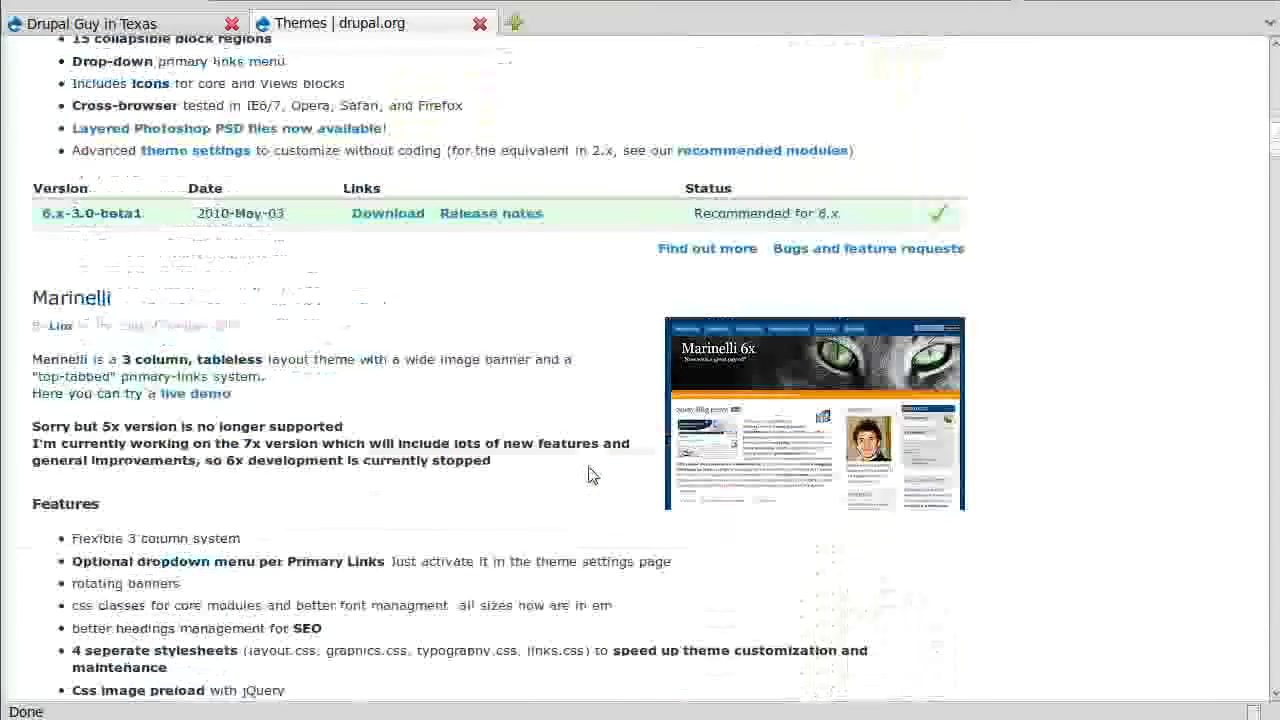
scroll(583, 472, "down", 2)
scroll(577, 470, "down", 3)
scroll(577, 468, "up", 2)
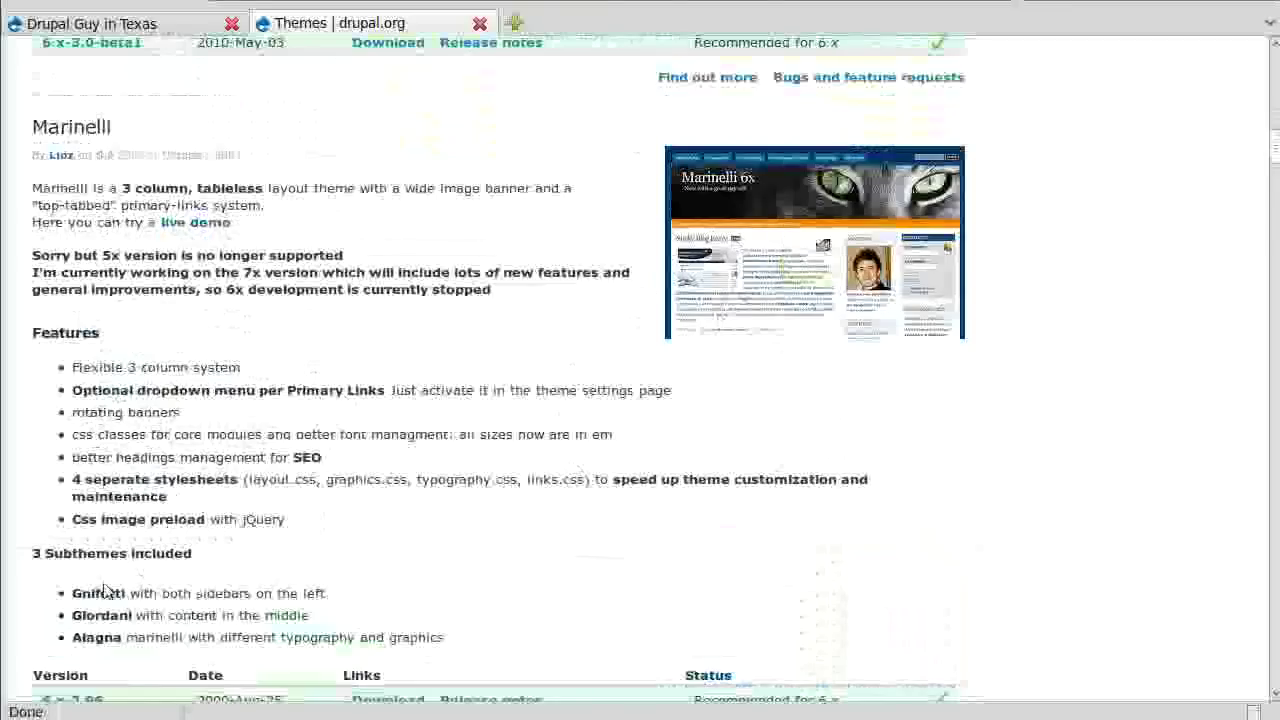
scroll(96, 580, "down", 2)
scroll(157, 457, "down", 2)
scroll(158, 458, "down", 5)
scroll(158, 458, "down", 3)
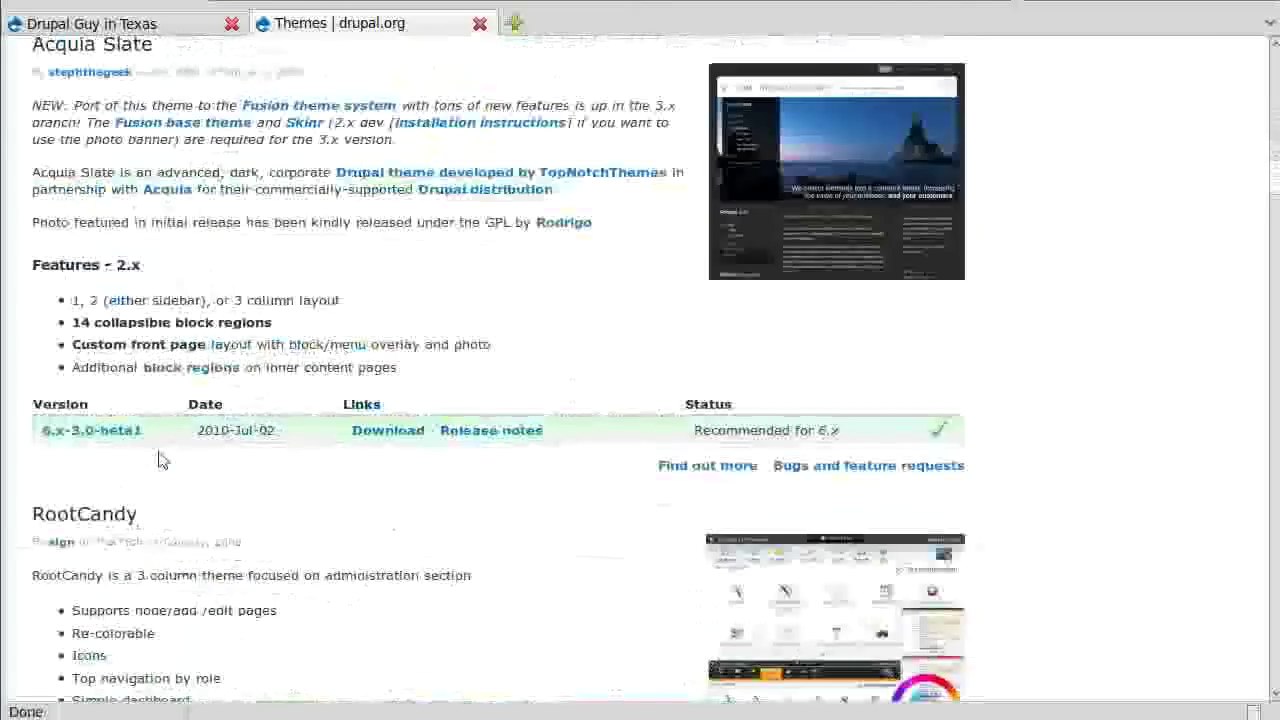
scroll(160, 460, "down", 5)
scroll(160, 460, "down", 6)
scroll(160, 460, "down", 5)
scroll(160, 460, "down", 2)
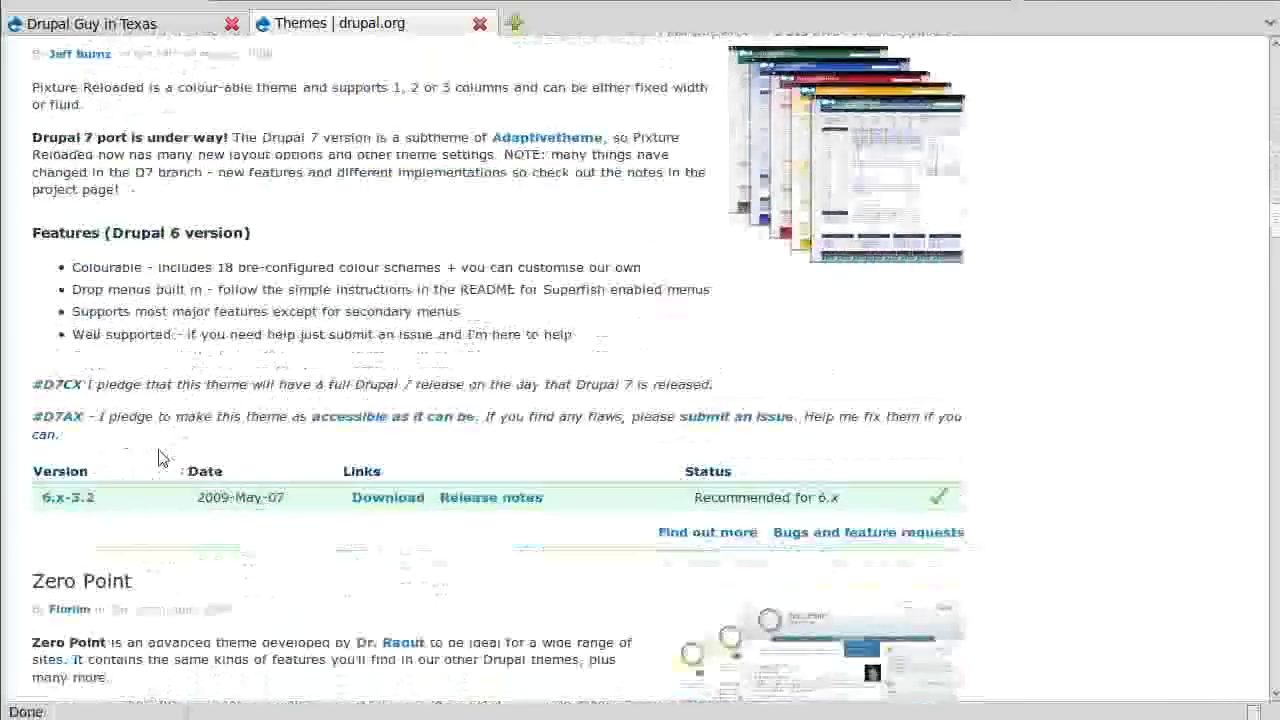
scroll(160, 460, "down", 5)
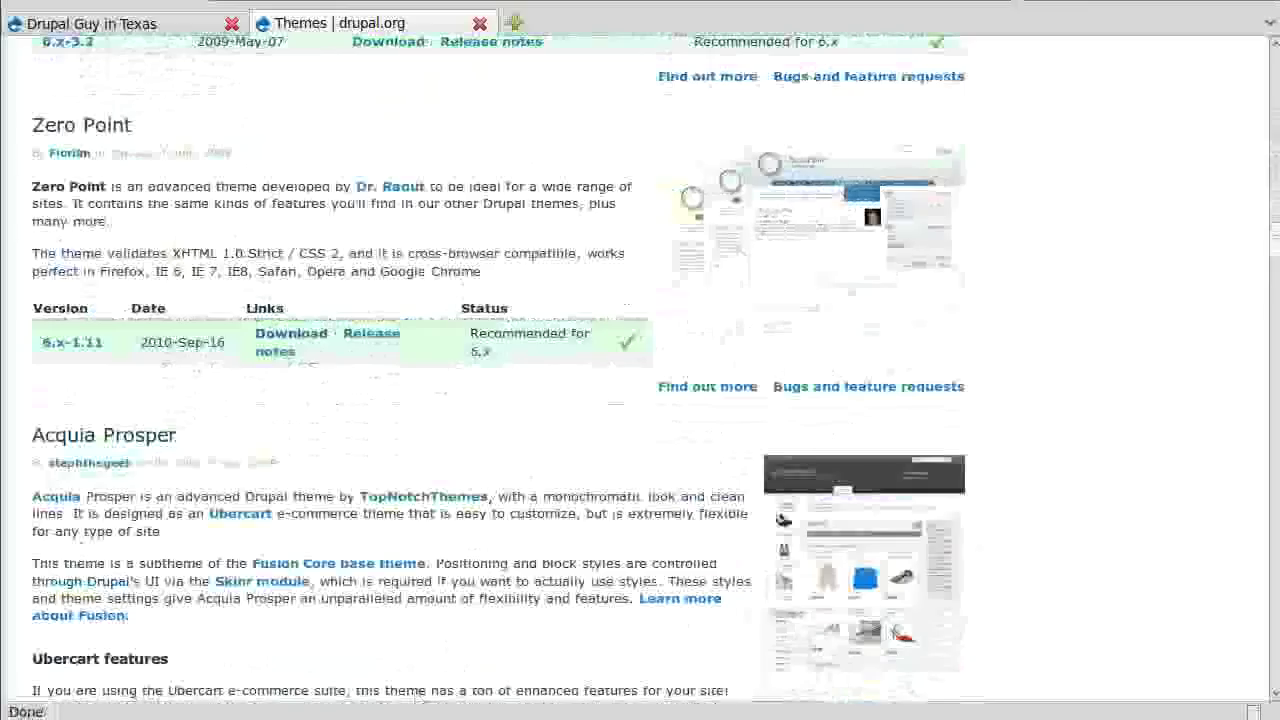
In FileZilla, move the local pane to the drupal folder containing zeropoint.
key("alt+Tab")
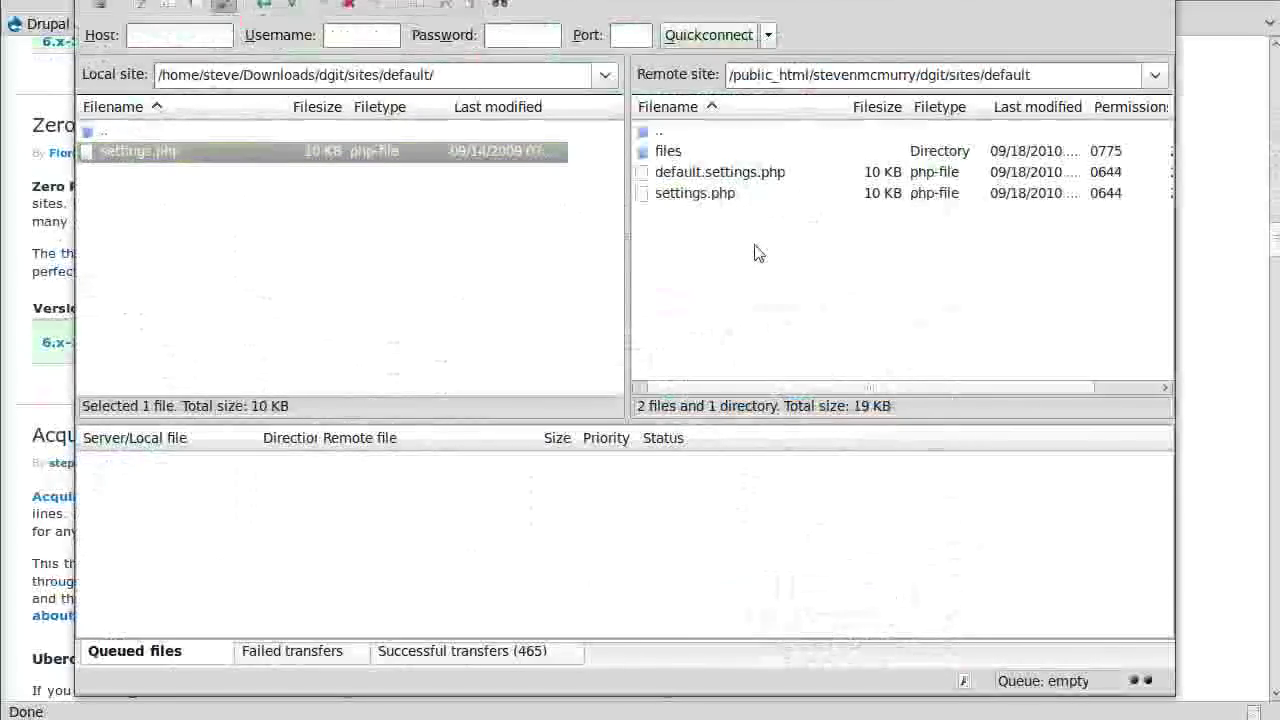
key("BackSpace")
left_click(479, 333)
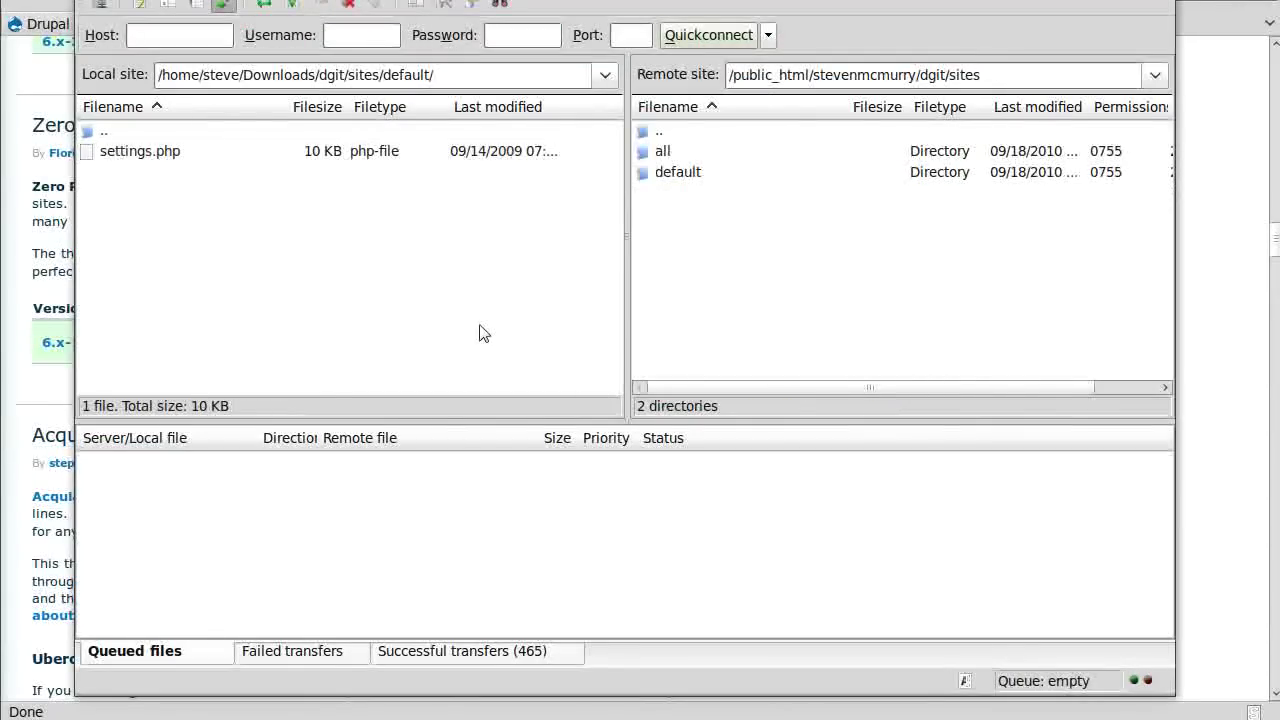
key("BackSpace")
key("BackSpace")
key("BackSpace")
key("BackSpace")
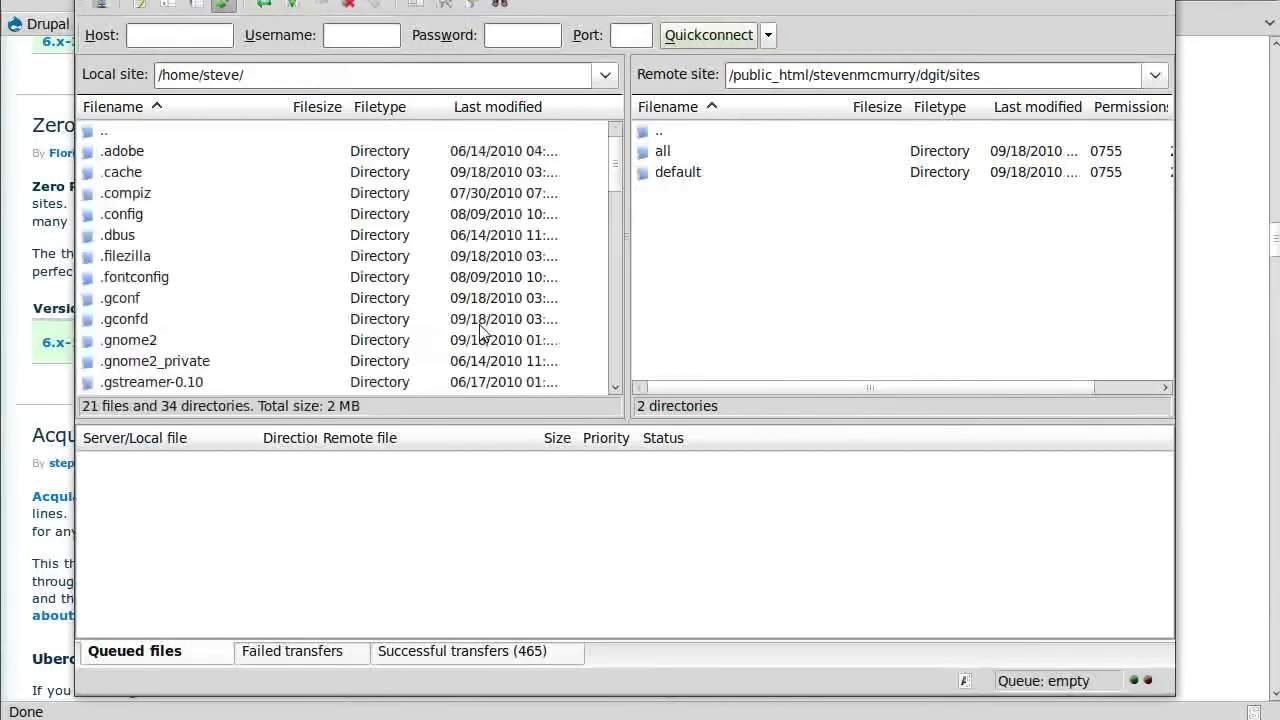
key("End")
key("Return")
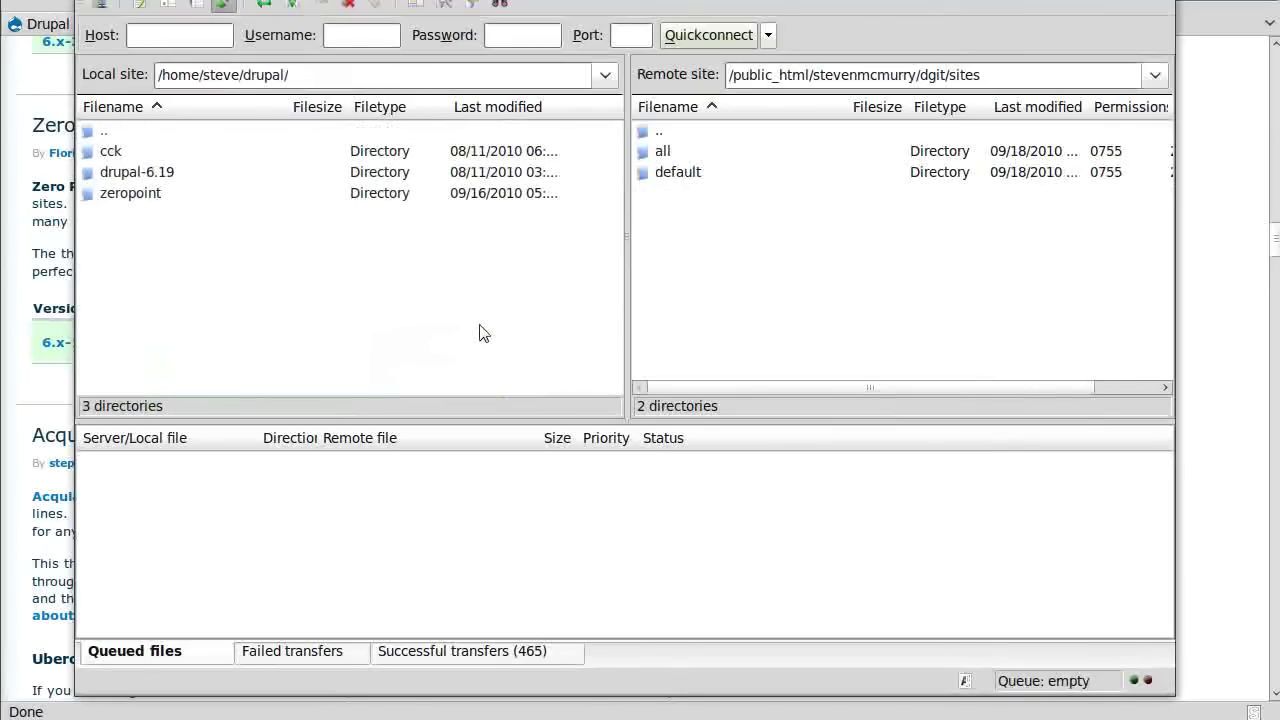
left_click(210, 198)
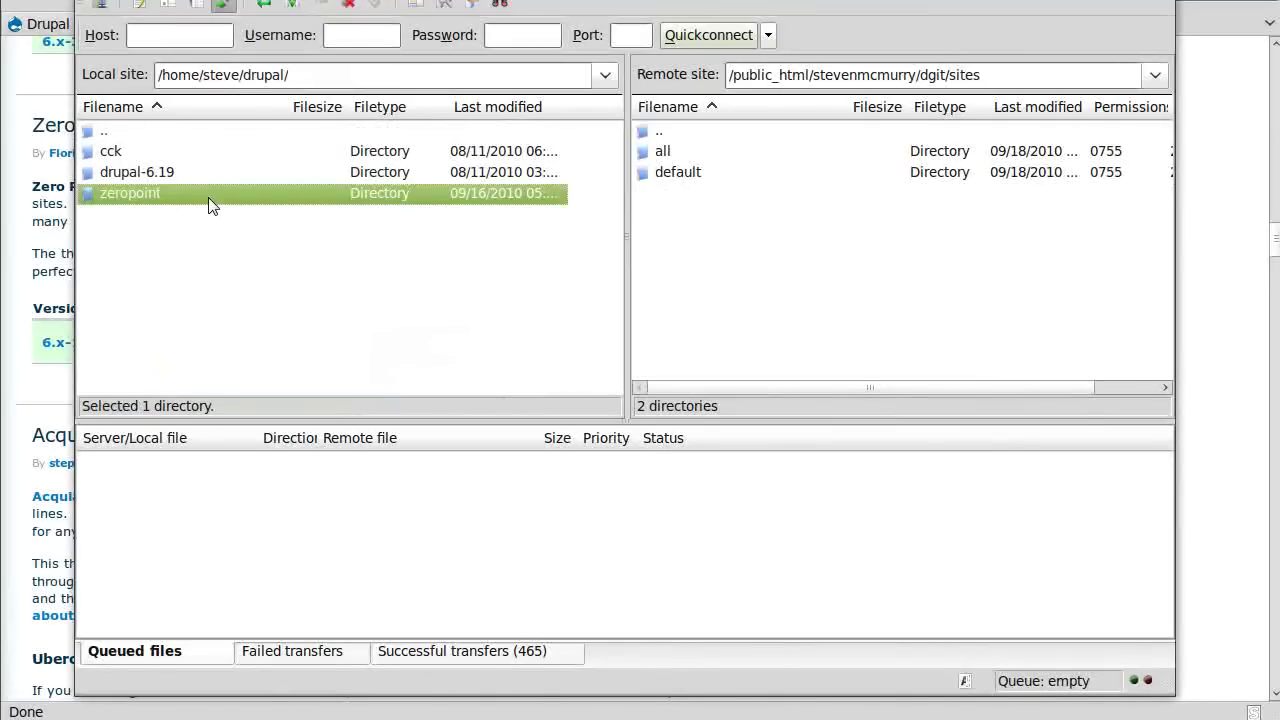
left_click(409, 289)
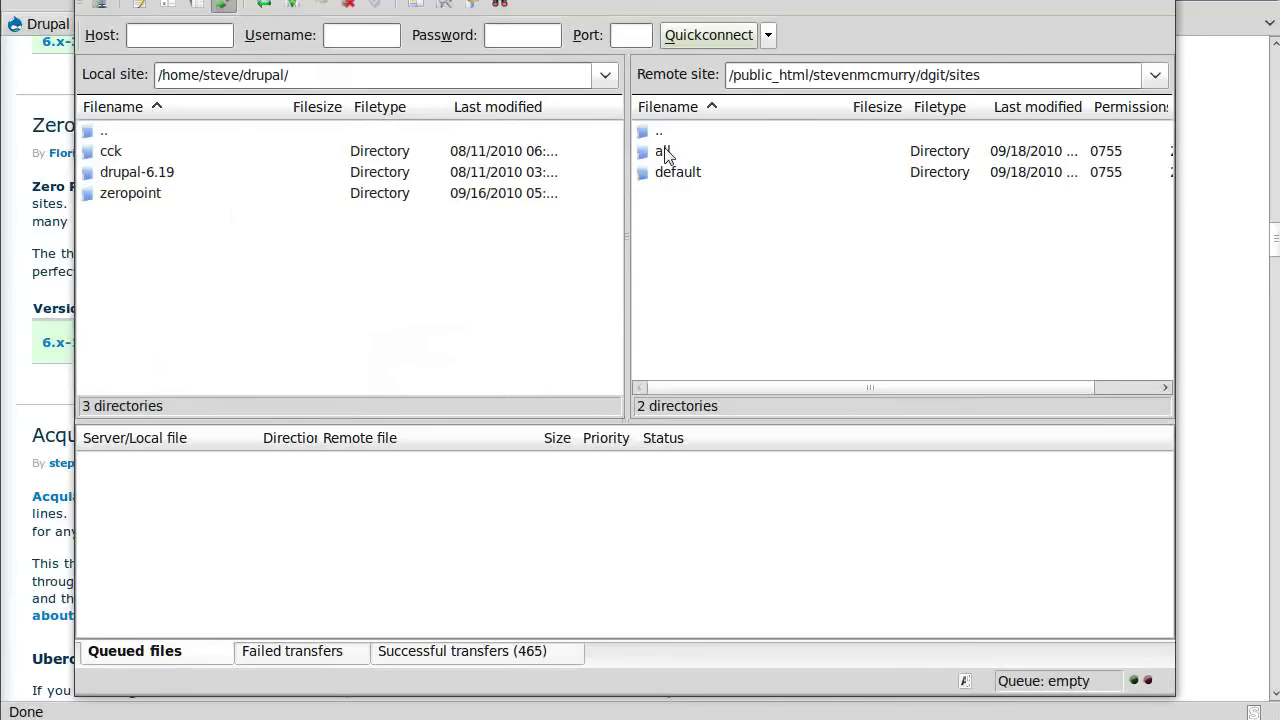
Move between the remote default and sites folders, then up to the site root.
double_click(678, 173)
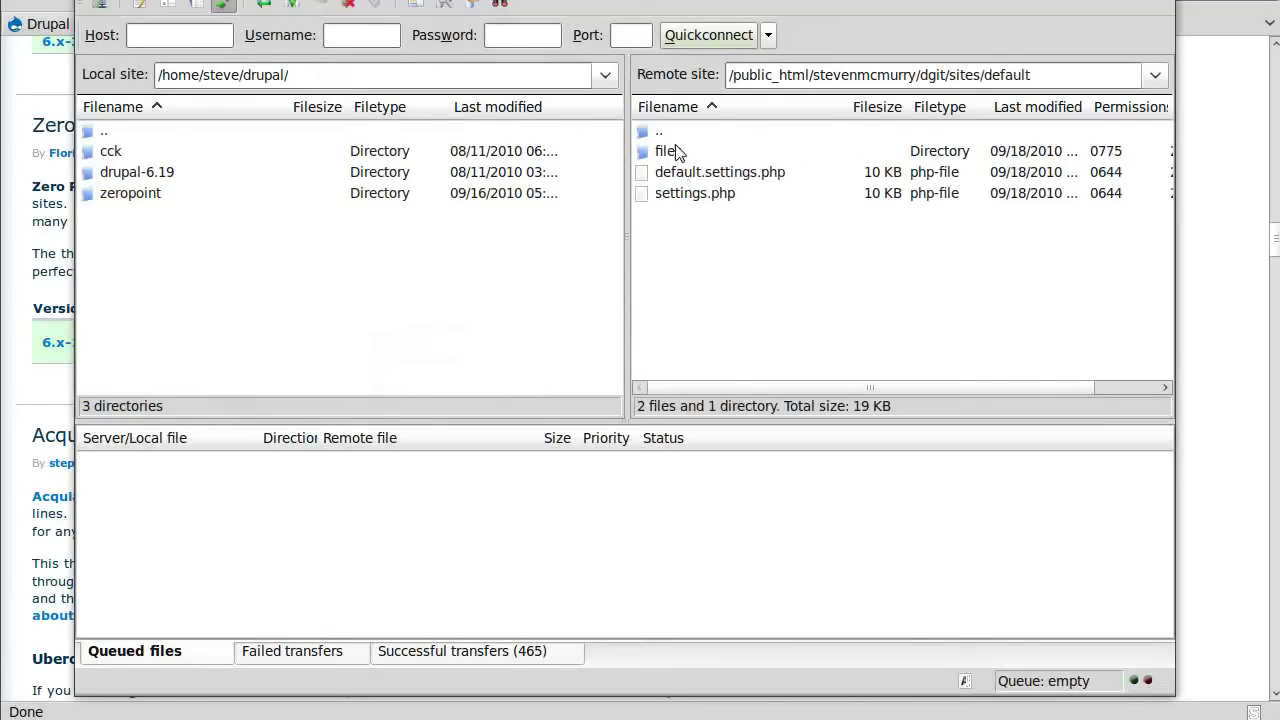
double_click(673, 138)
double_click(686, 172)
double_click(686, 138)
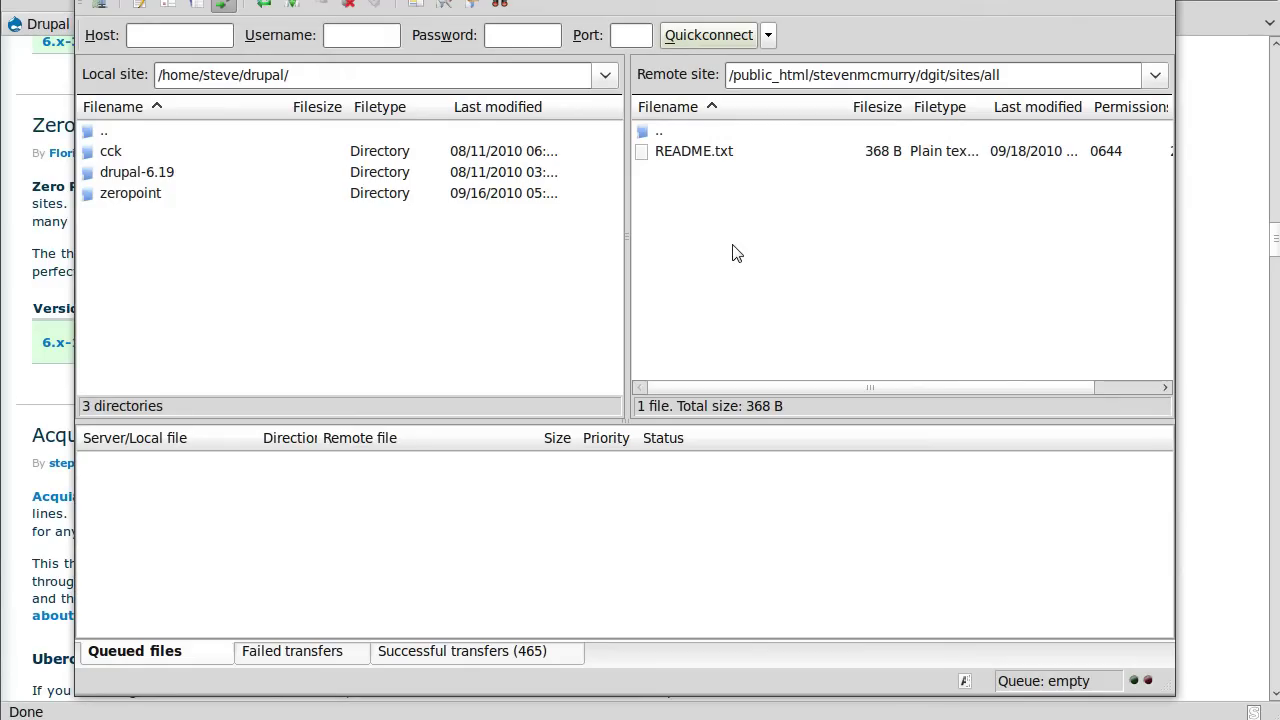
double_click(695, 132)
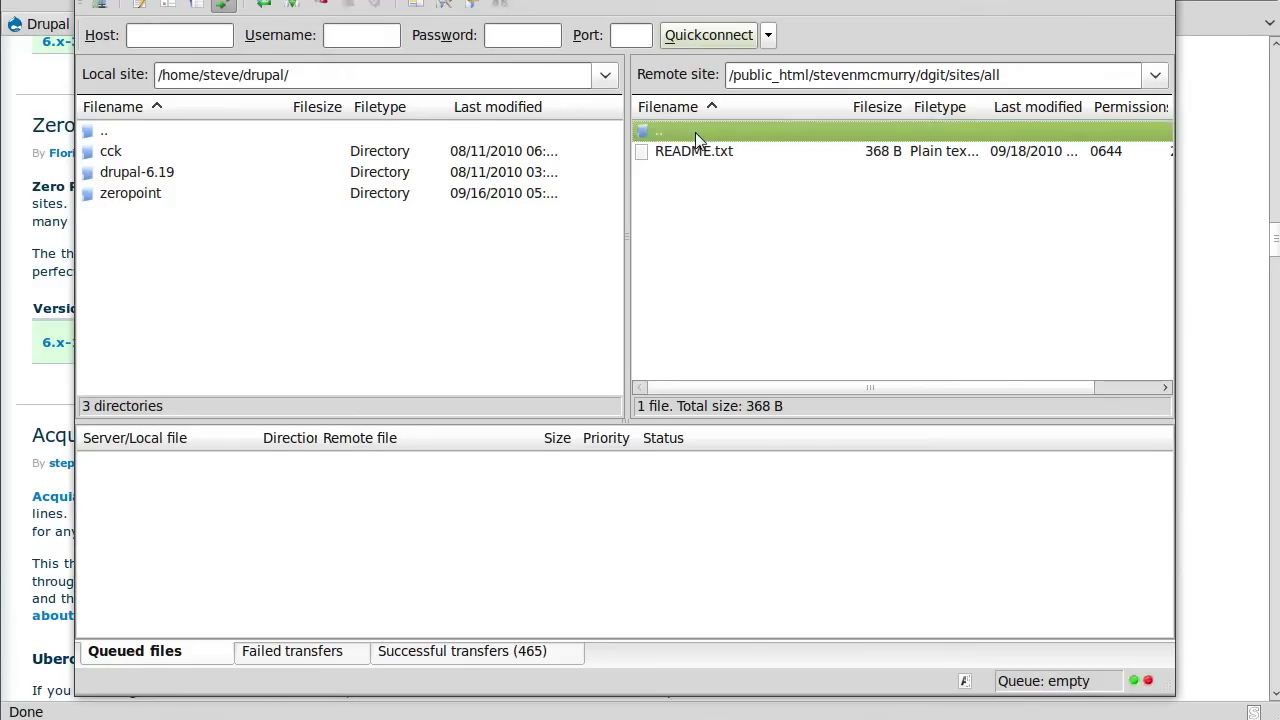
double_click(698, 138)
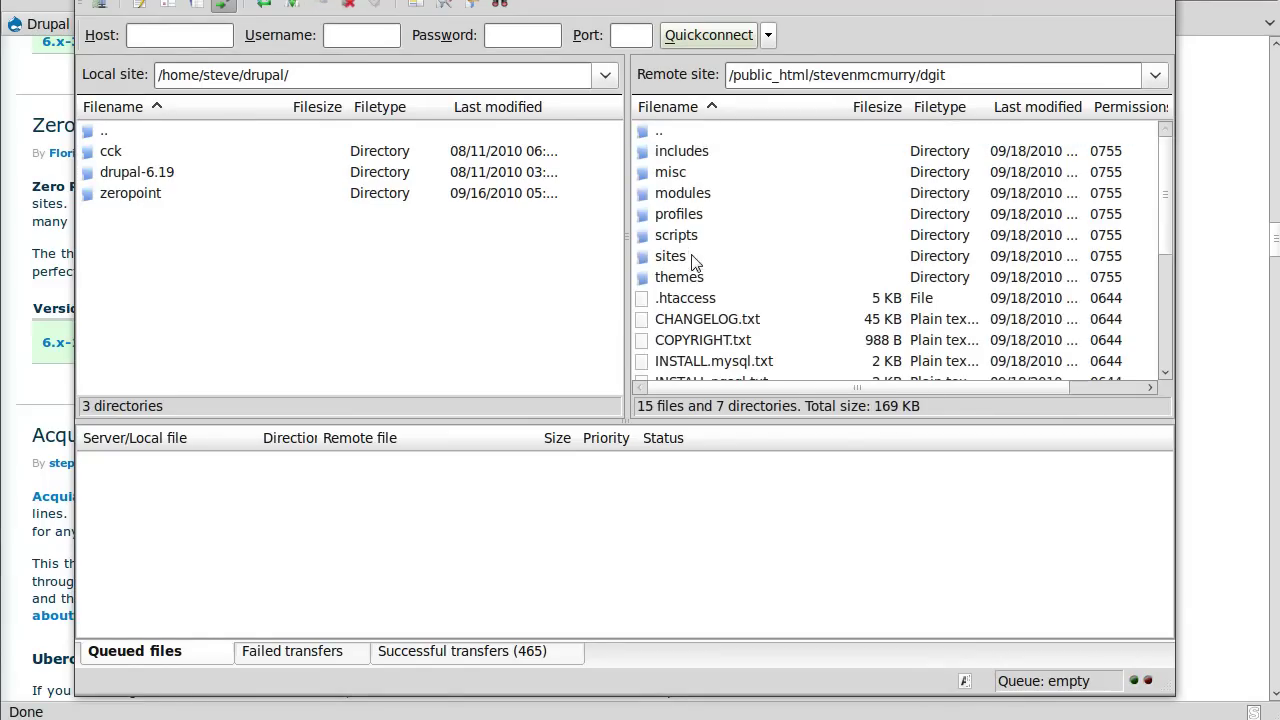
Browse the remote root folders, briefly opening modules and returning.
left_click(702, 156)
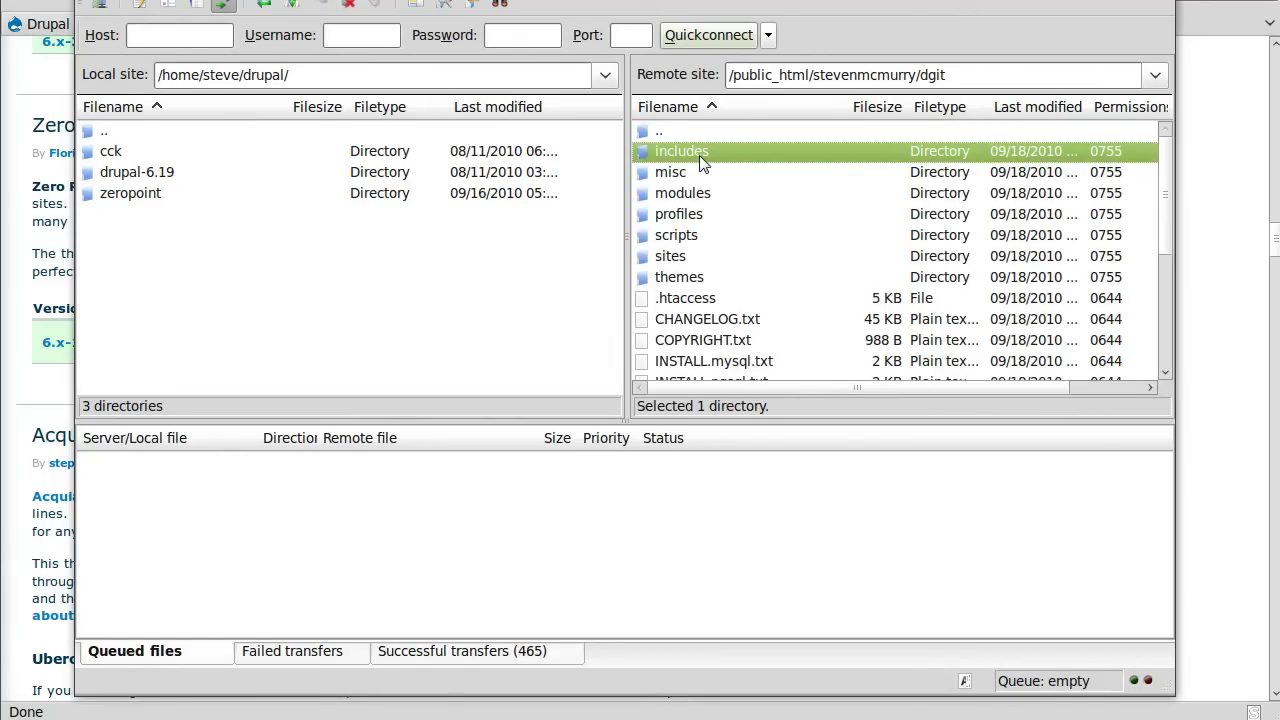
key("shift+Down")
key("shift+Down")
key("shift+Down")
key("shift+Down")
key("shift+Down")
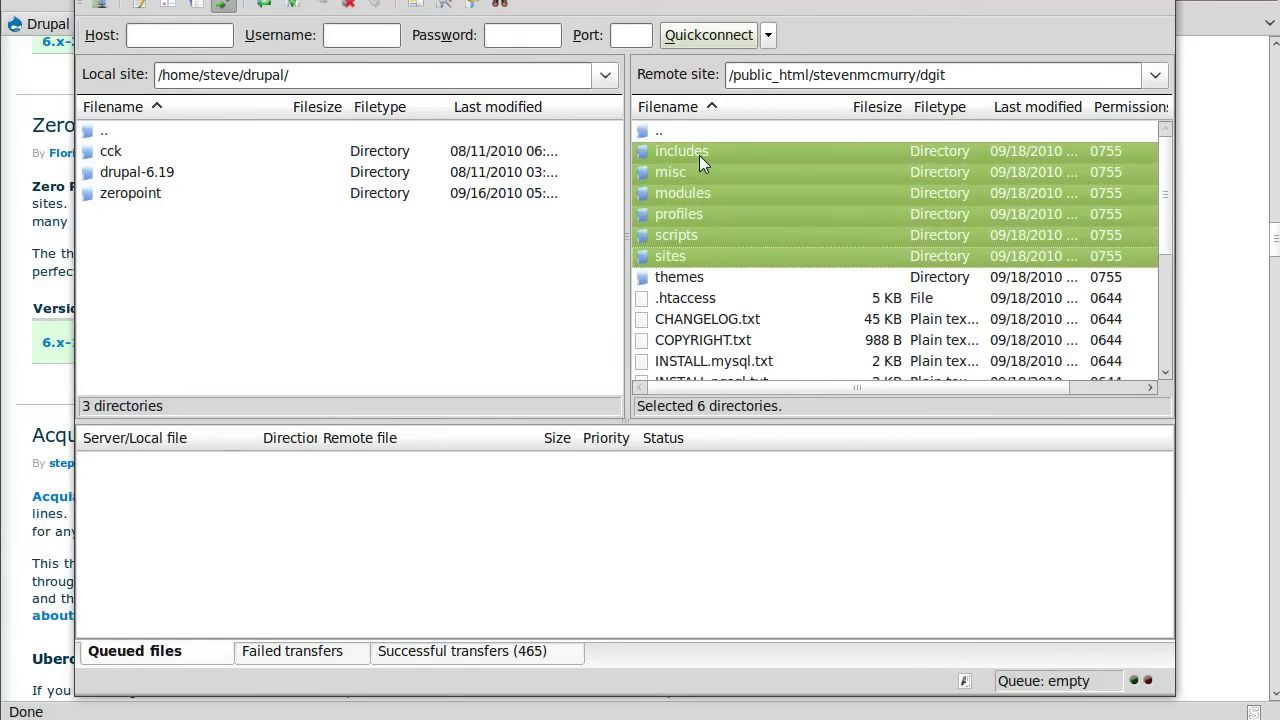
key("Up")
key("Up")
key("Down")
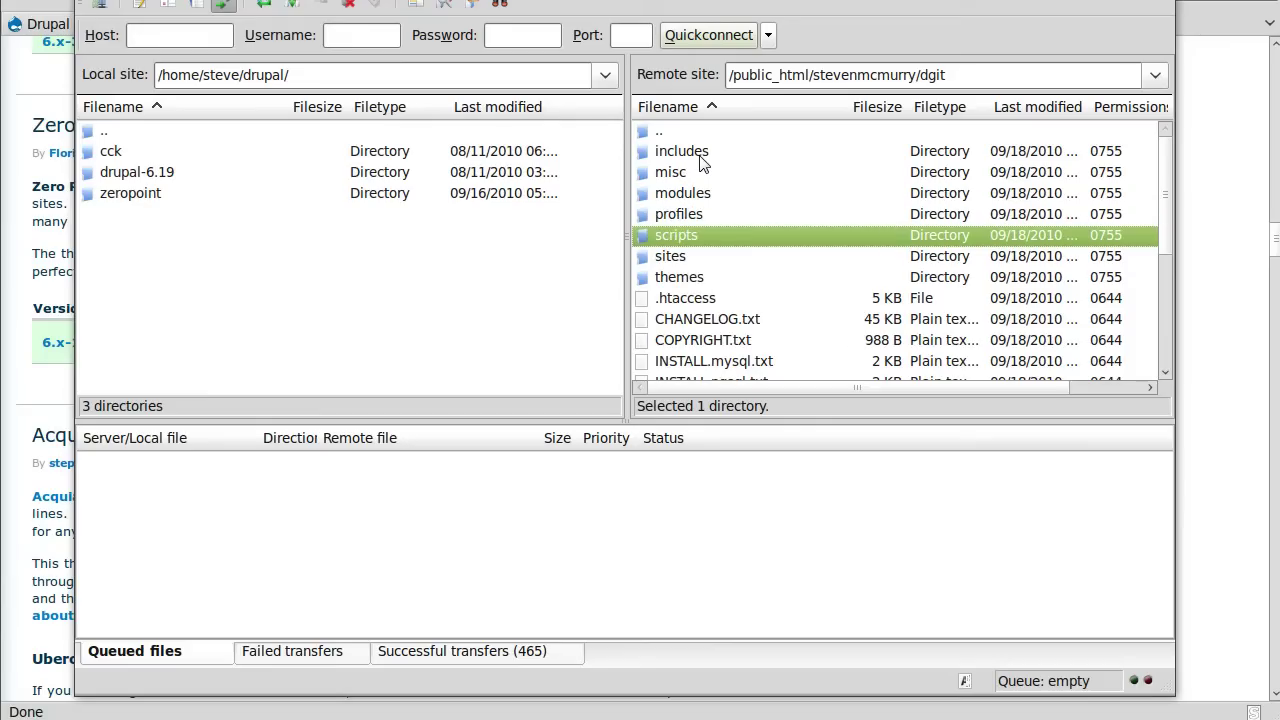
key("Up")
key("Up")
key("Return")
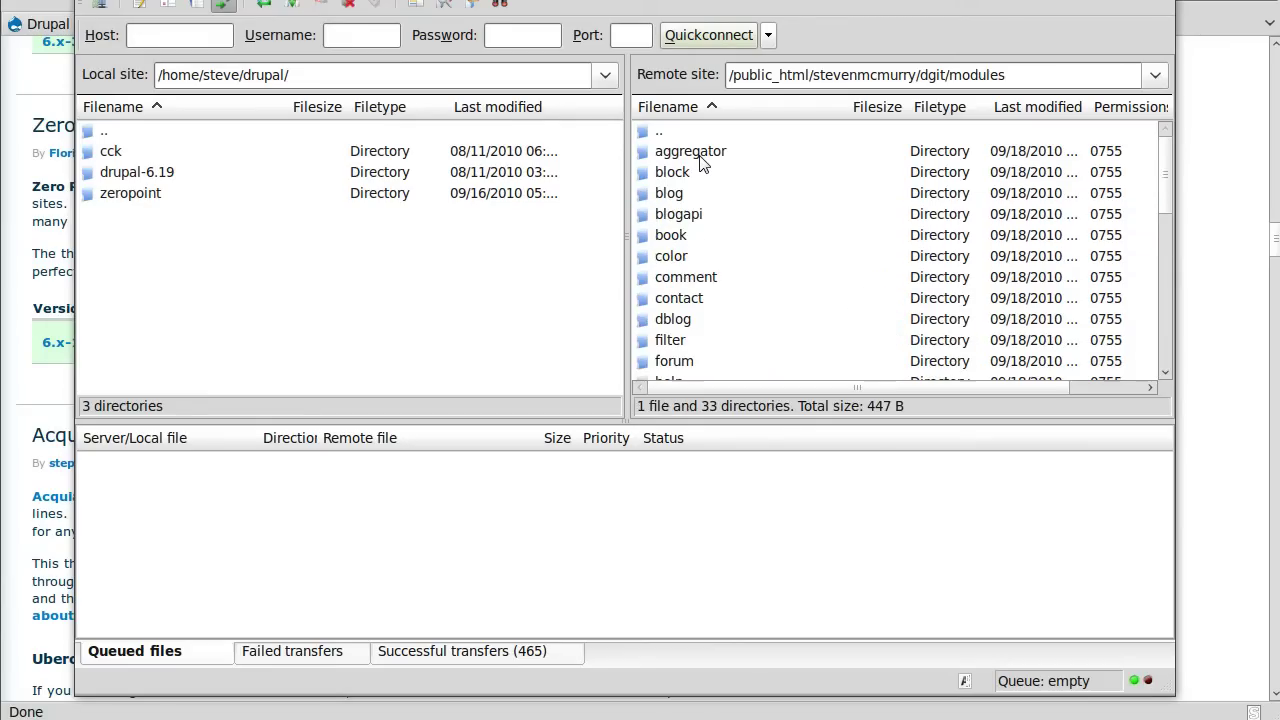
key("BackSpace")
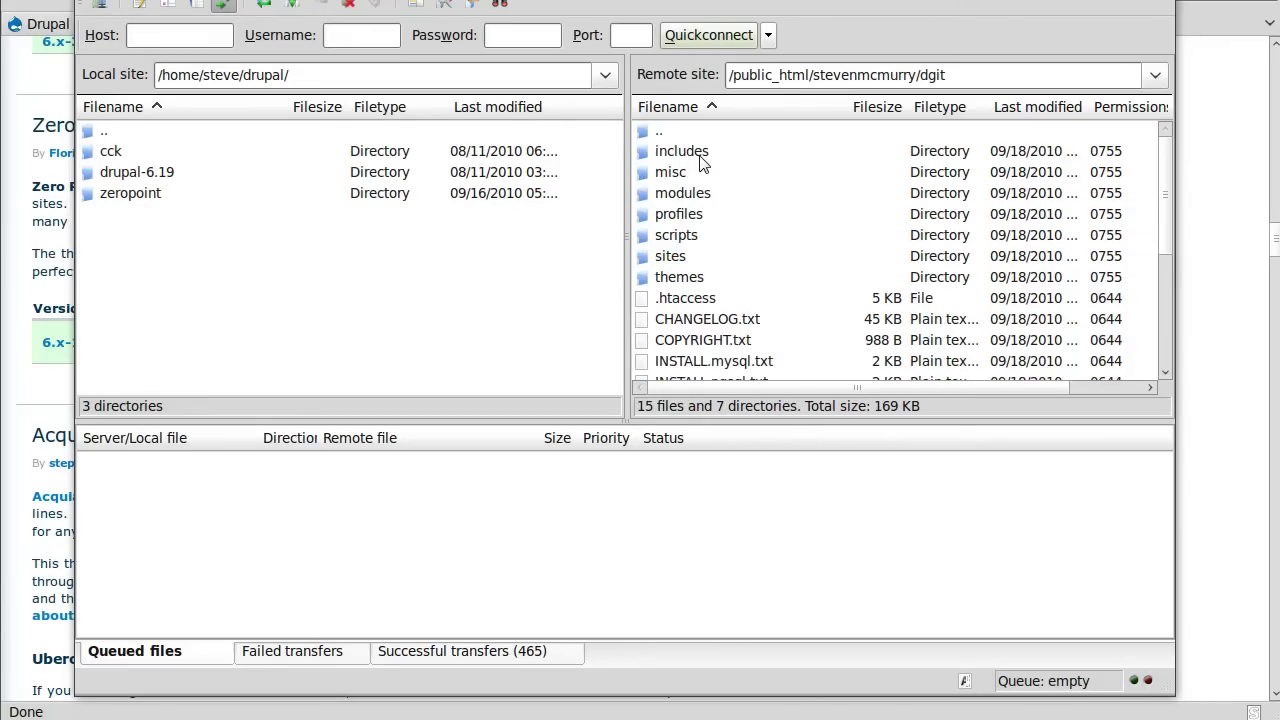
Open the remote sites/all folder, which holds only README.txt.
key("Down")
key("Down")
key("Down")
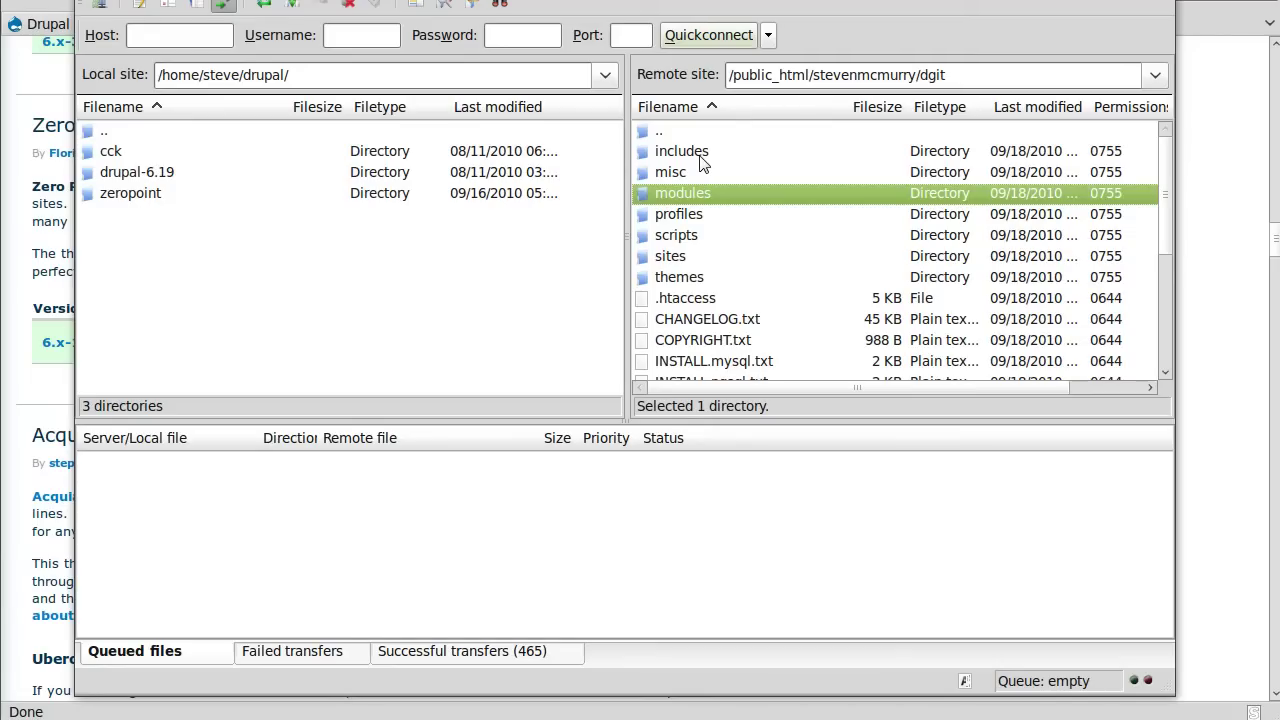
key("Down")
key("Down")
key("Down")
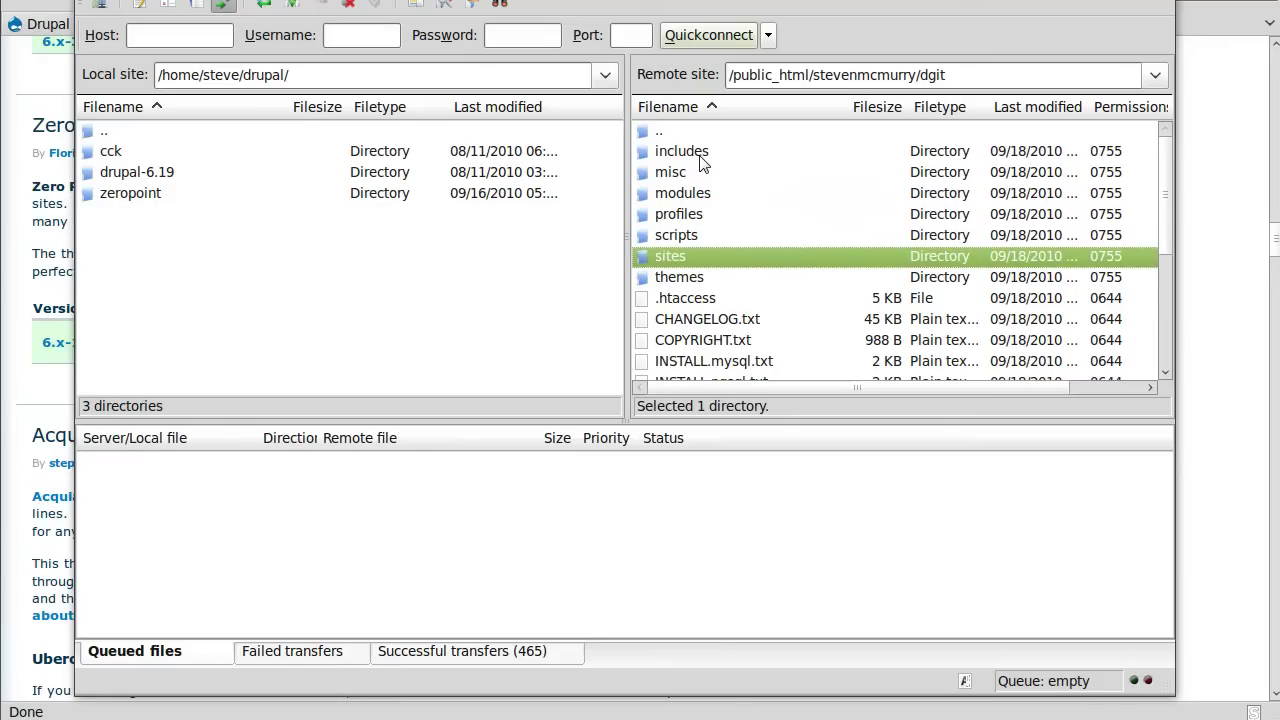
key("Return")
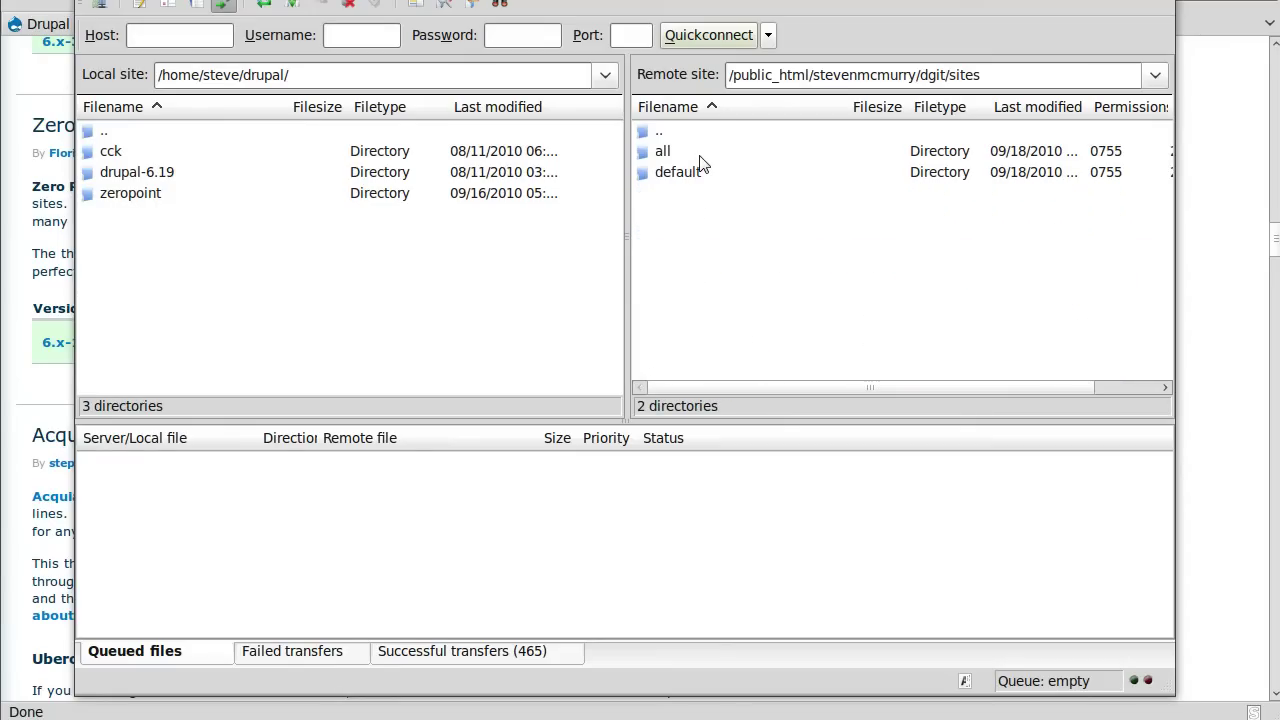
key("Down")
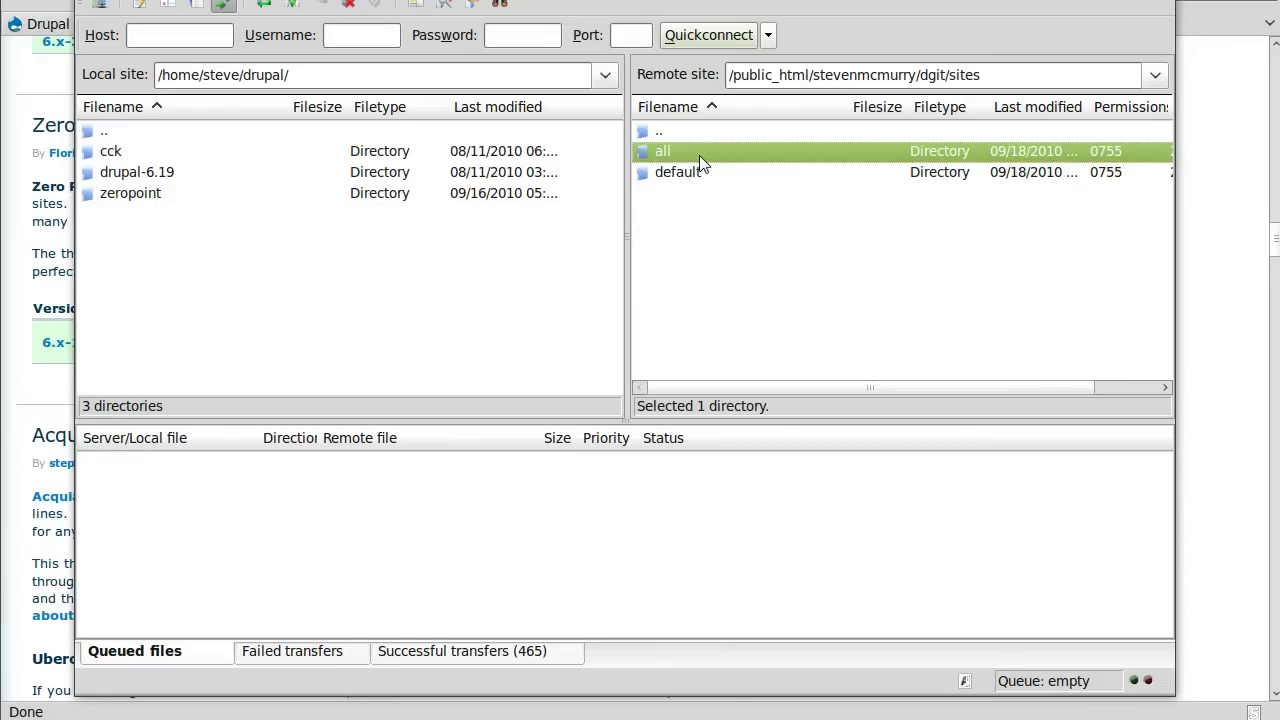
key("Down")
key("Up")
key("Return")
Create 'modules' and 'themes' directories inside the remote sites/all folder.
right_click(697, 197)
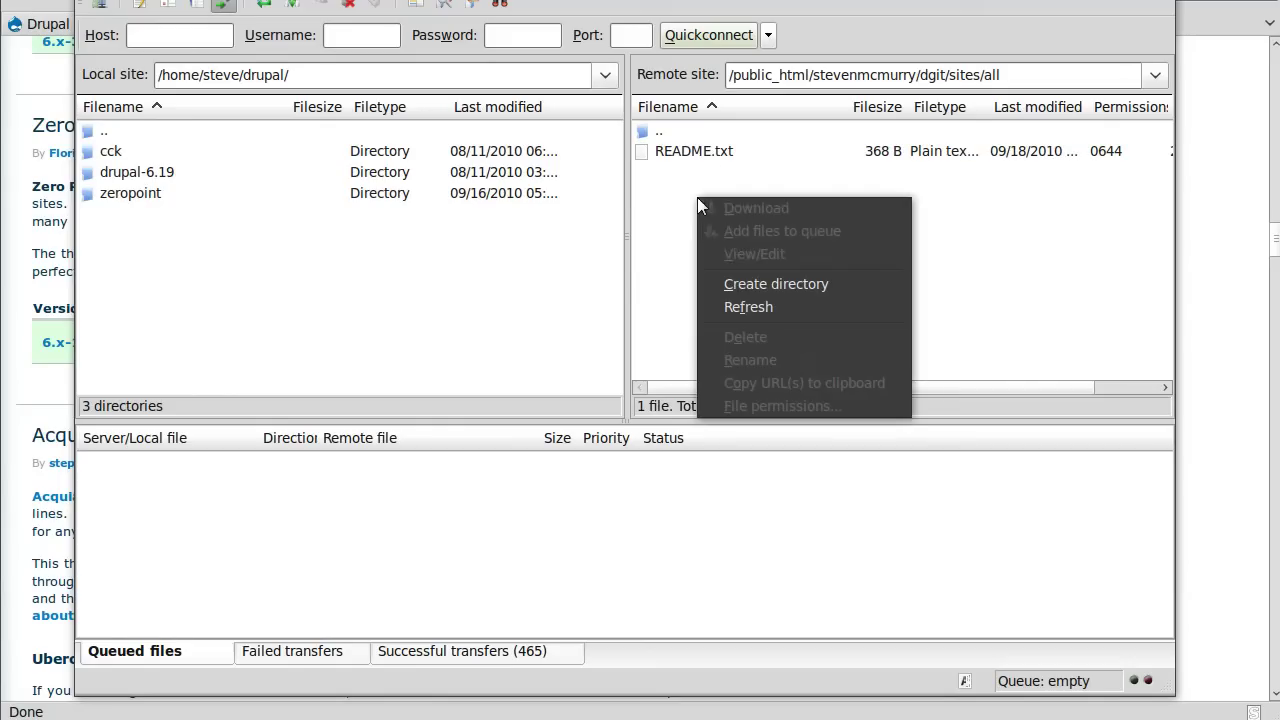
left_click(736, 282)
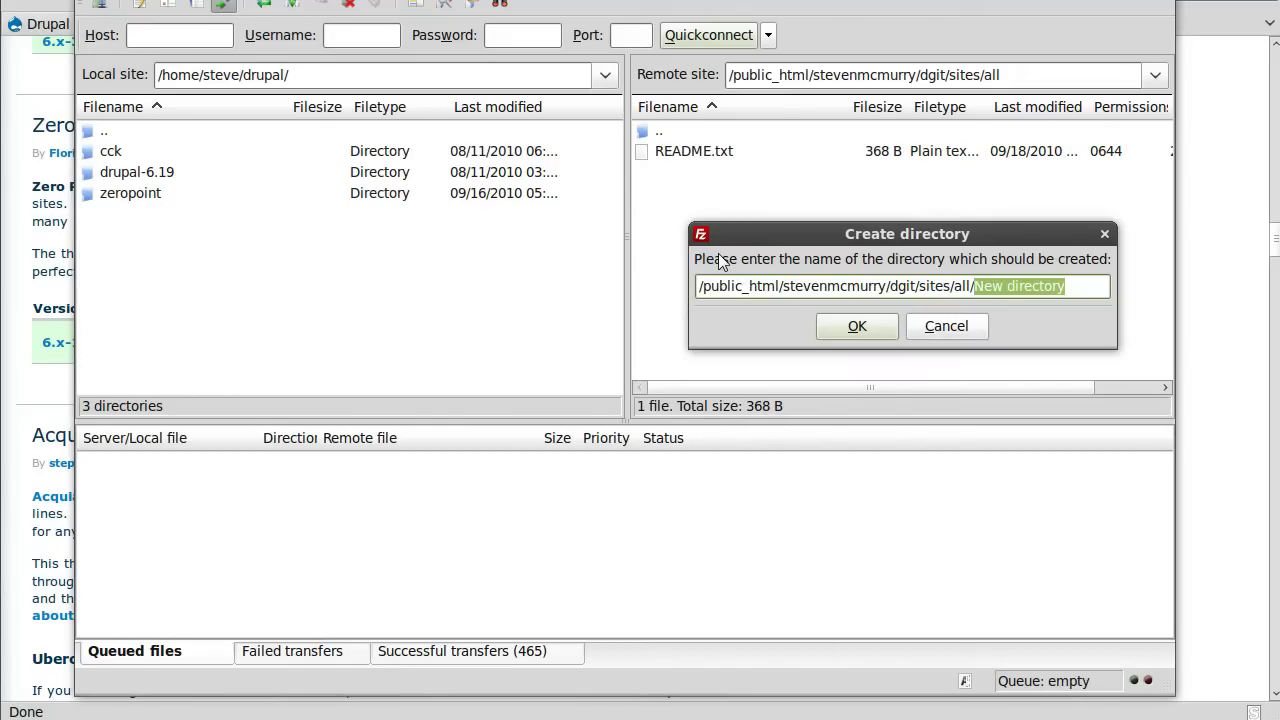
type("modul")
type("e")
key("Return")
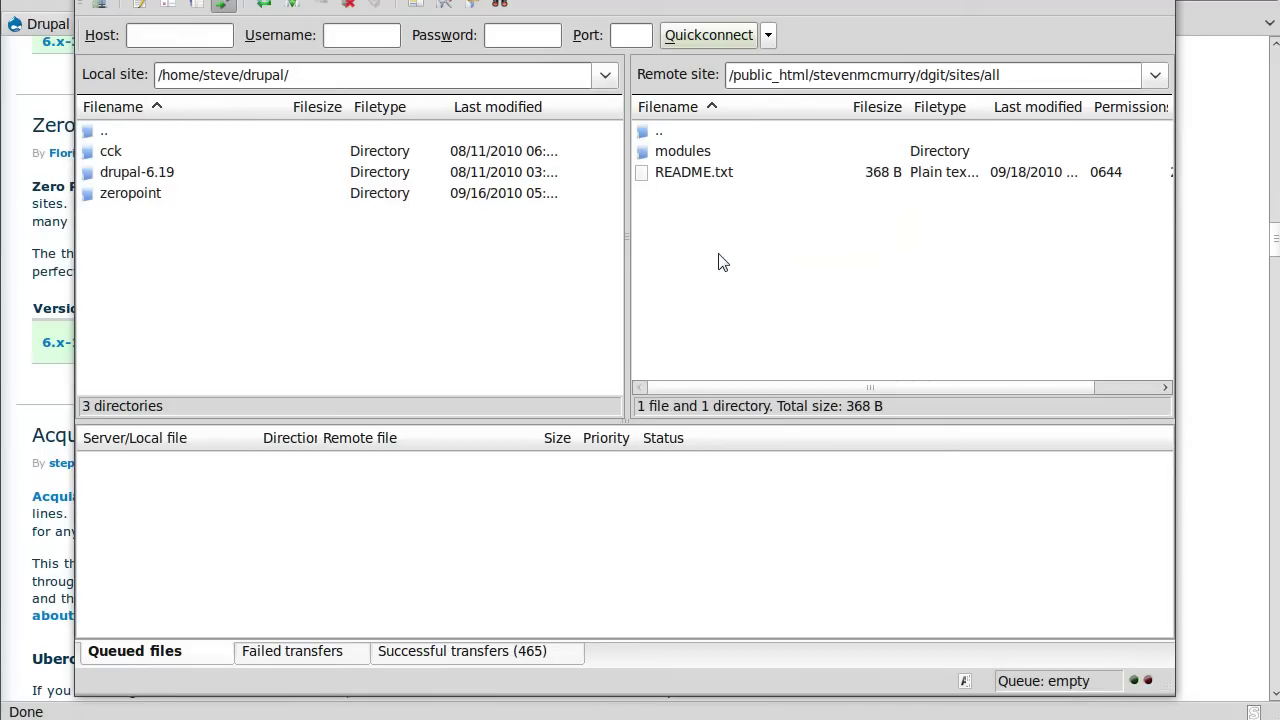
right_click(719, 255)
left_click(788, 340)
type("th")
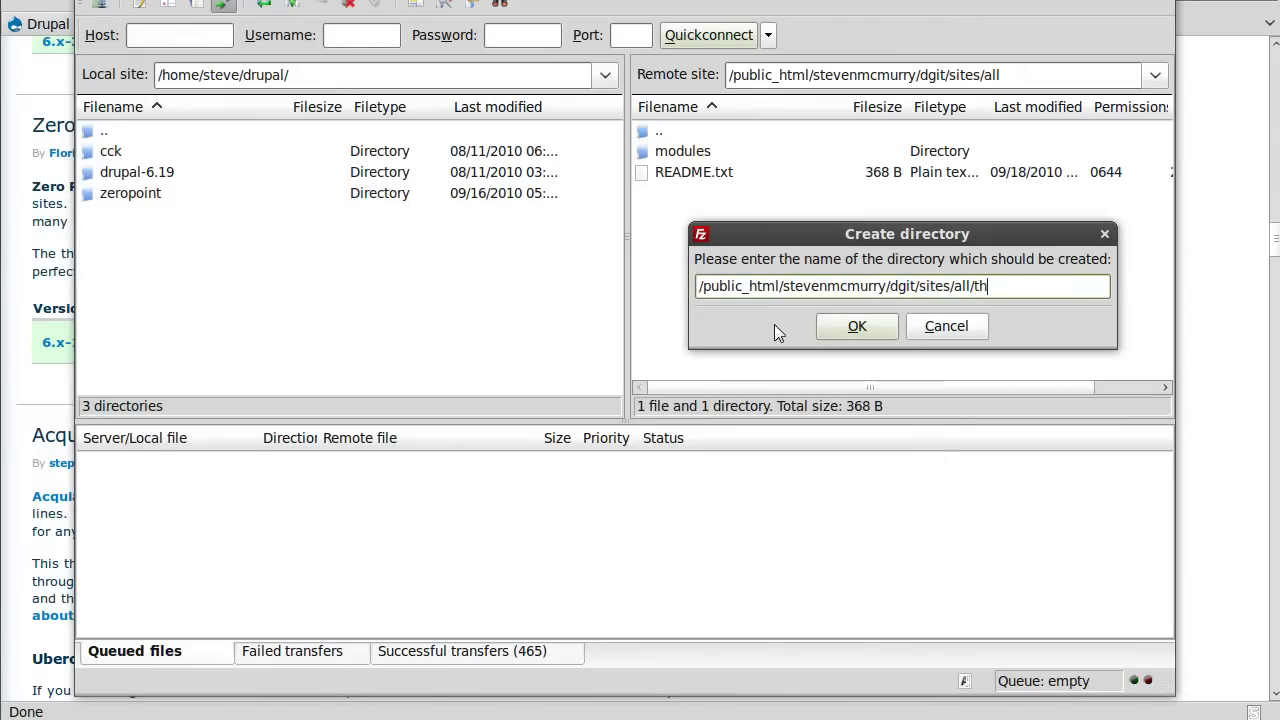
type("emes")
key("Return")
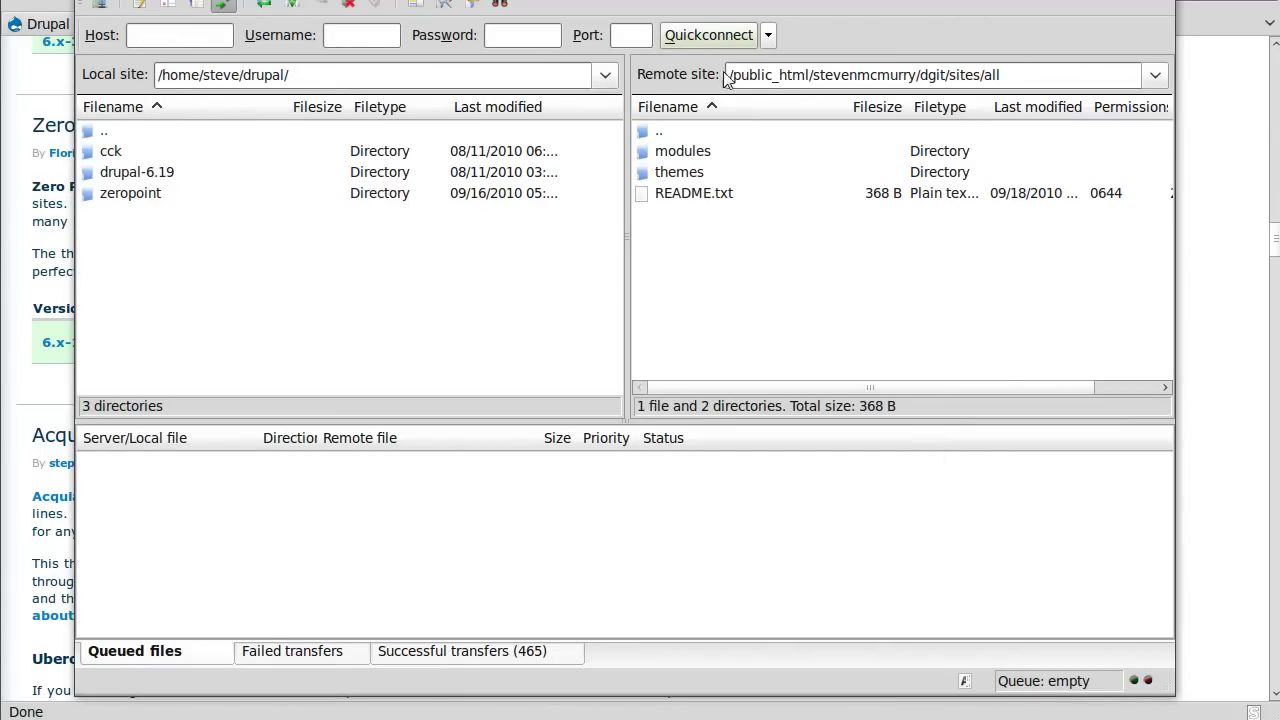
Upload the local zeropoint folder into the remote sites/all/themes folder.
left_click(684, 173)
double_click(684, 172)
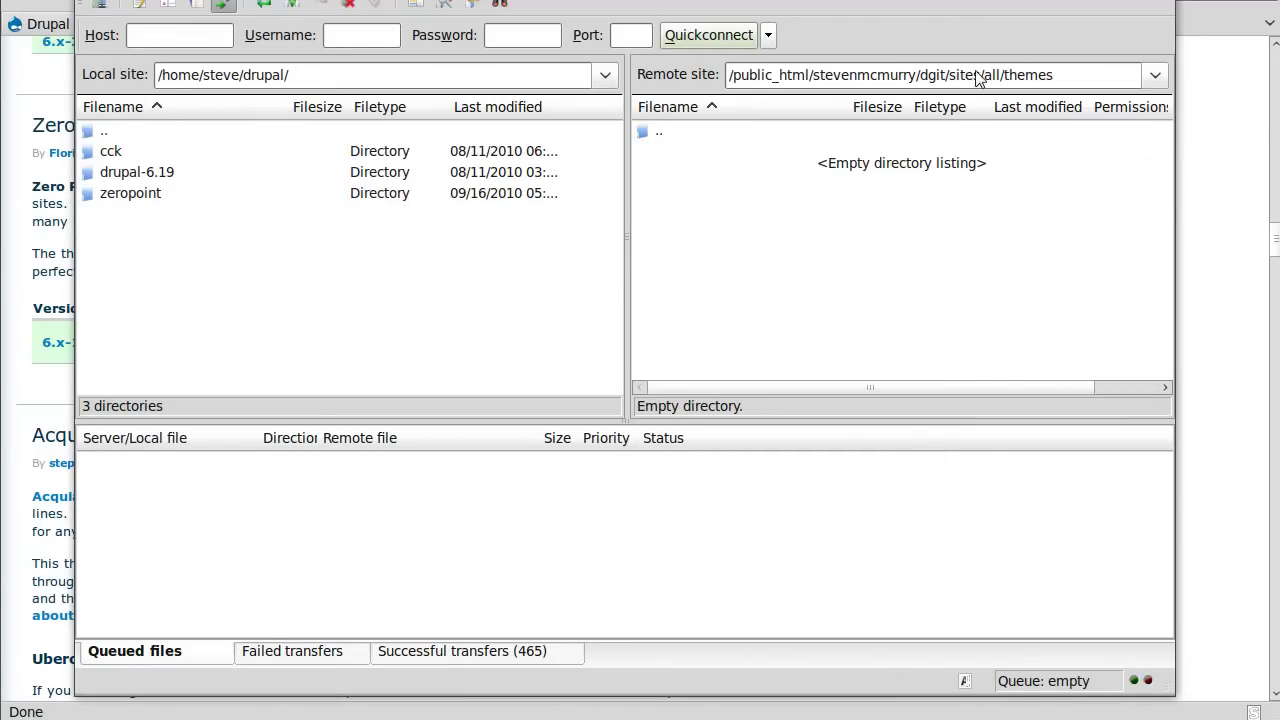
left_click(1033, 80)
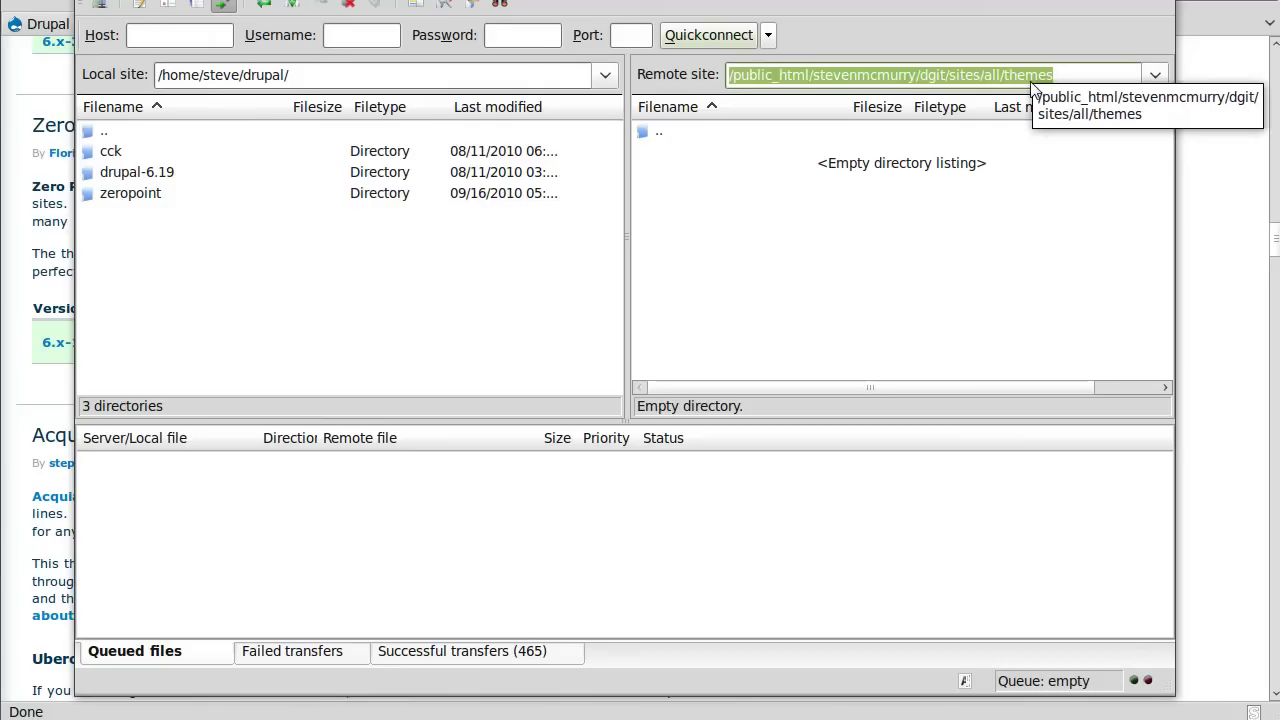
left_click(958, 82)
left_click_drag(948, 80, 1056, 80)
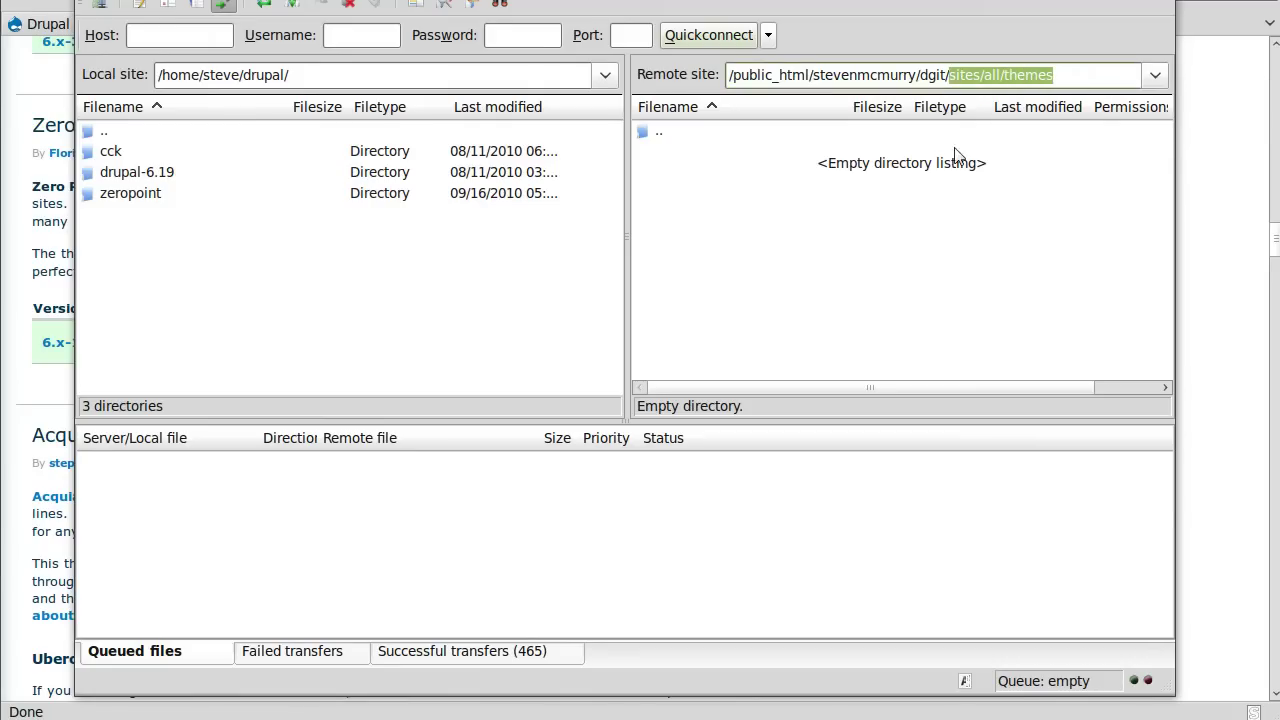
right_click(170, 209)
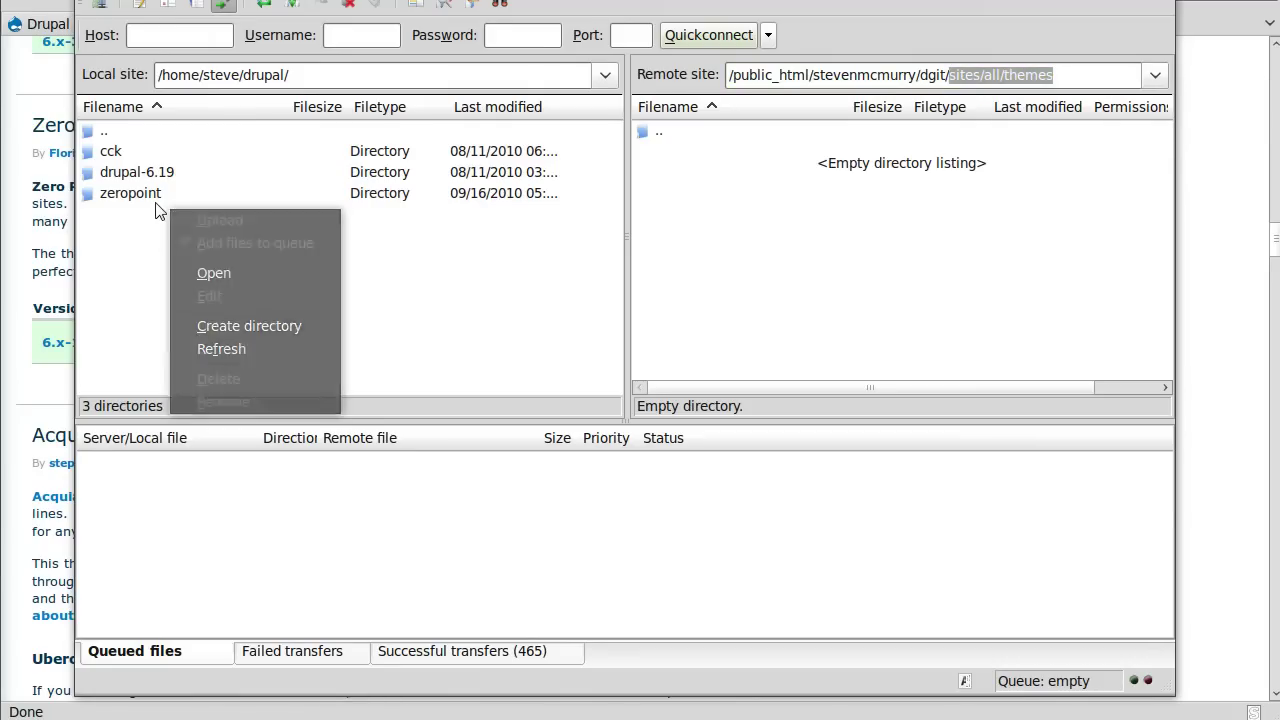
left_click(157, 206)
right_click(156, 198)
left_click(198, 209)
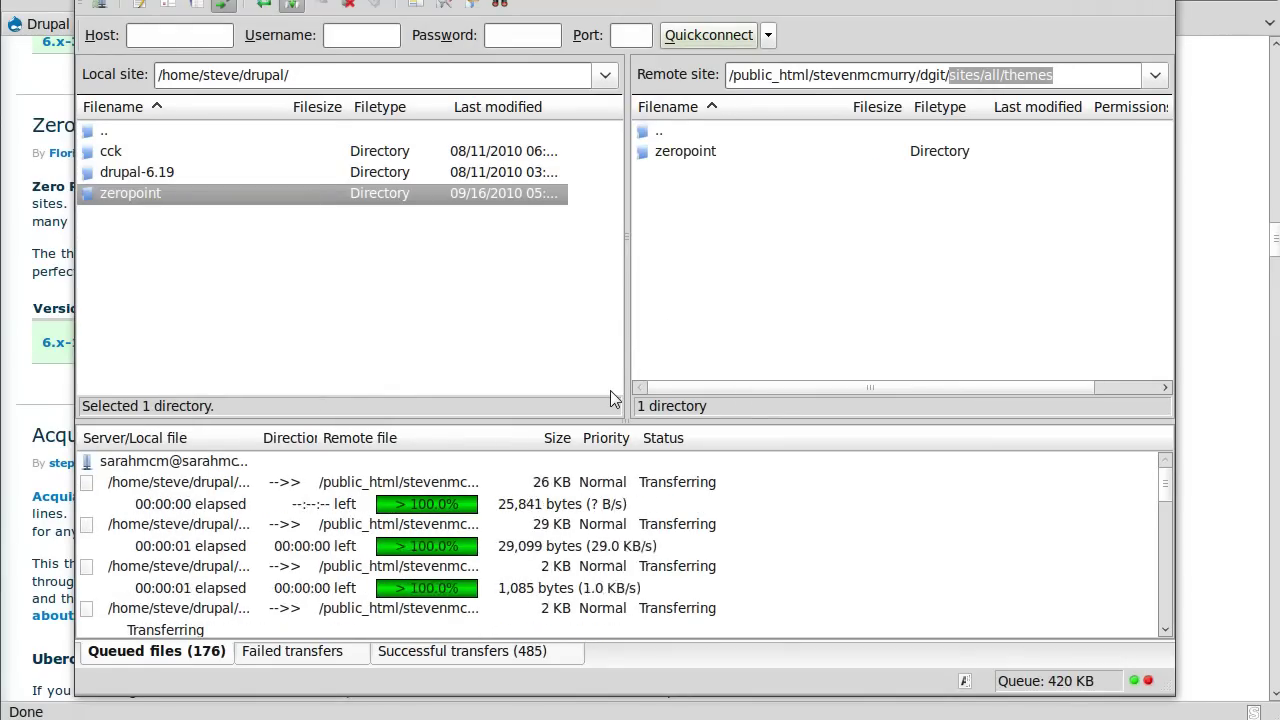
key("alt+Tab")
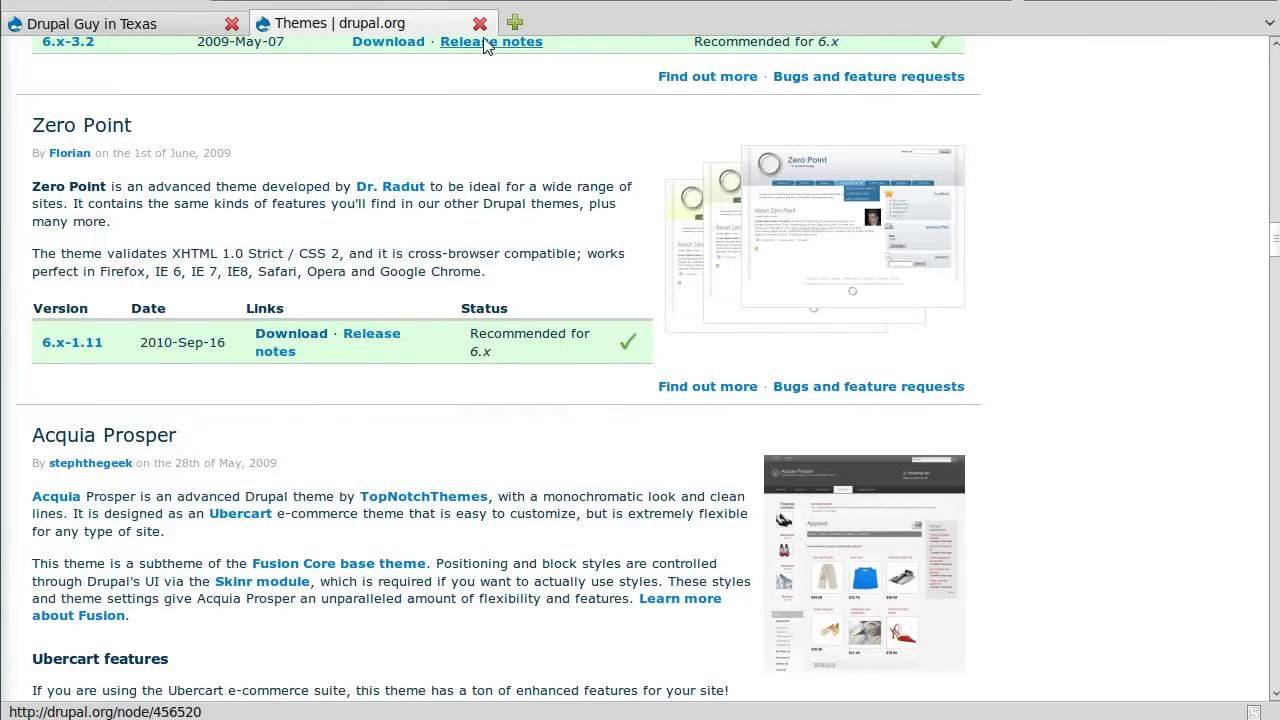
Close the drupal.org tab and reach Drupal's Site building > Themes page.
left_click(480, 23)
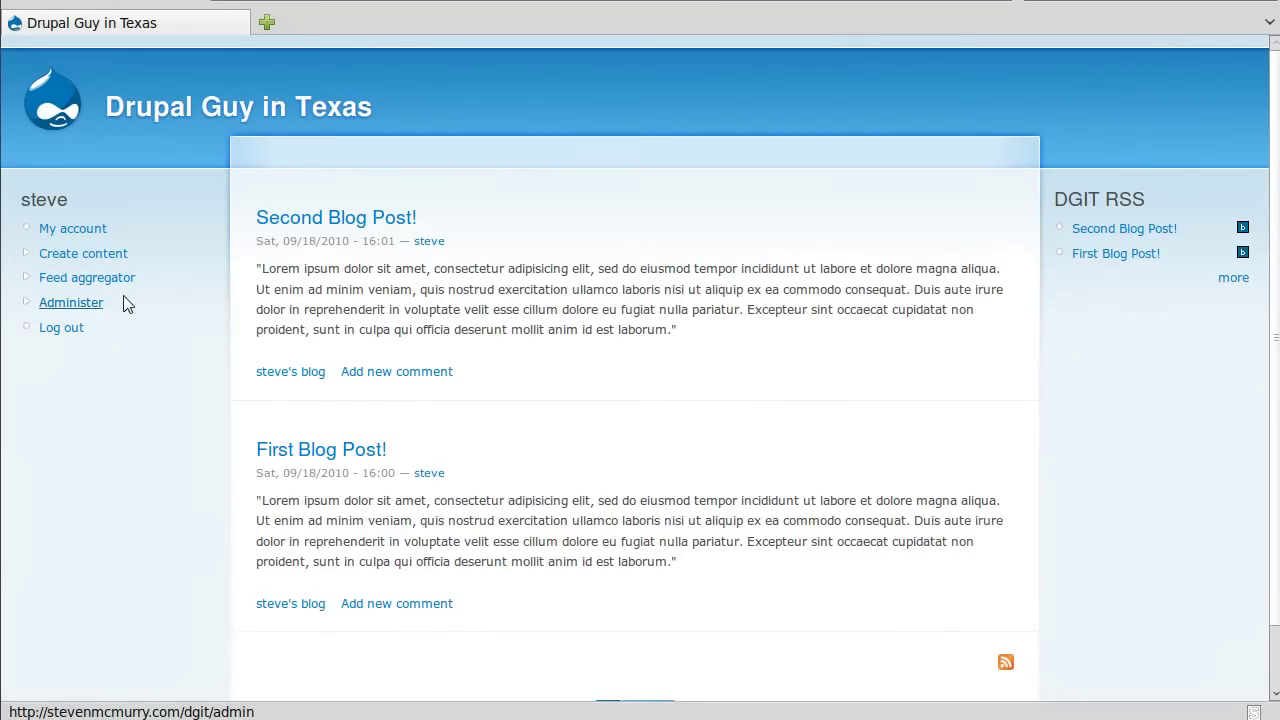
left_click(97, 313)
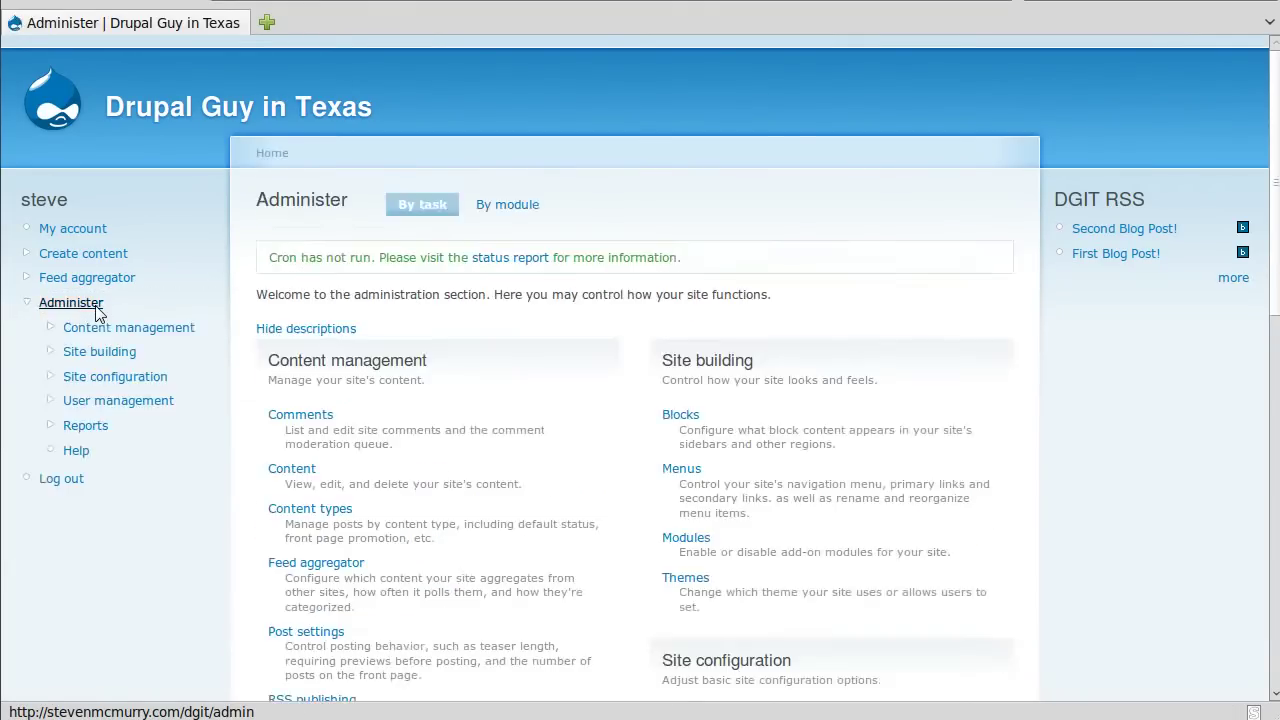
left_click(686, 578)
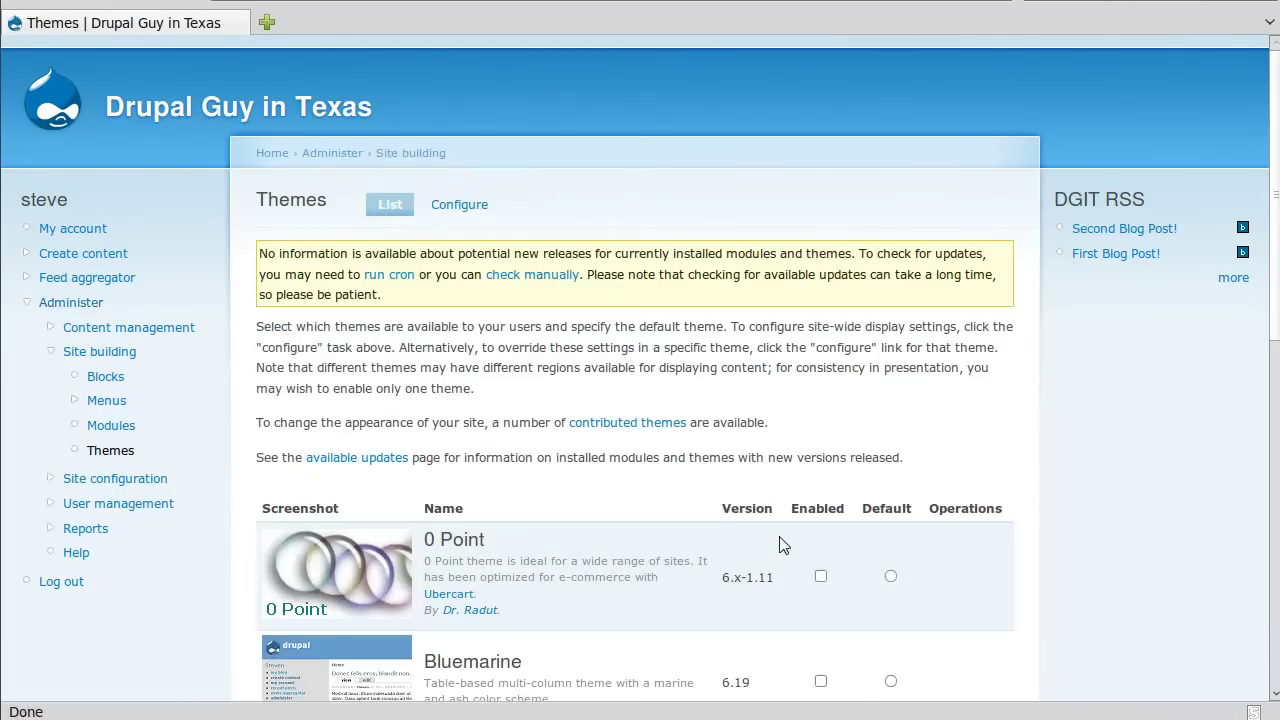
key("alt+Tab")
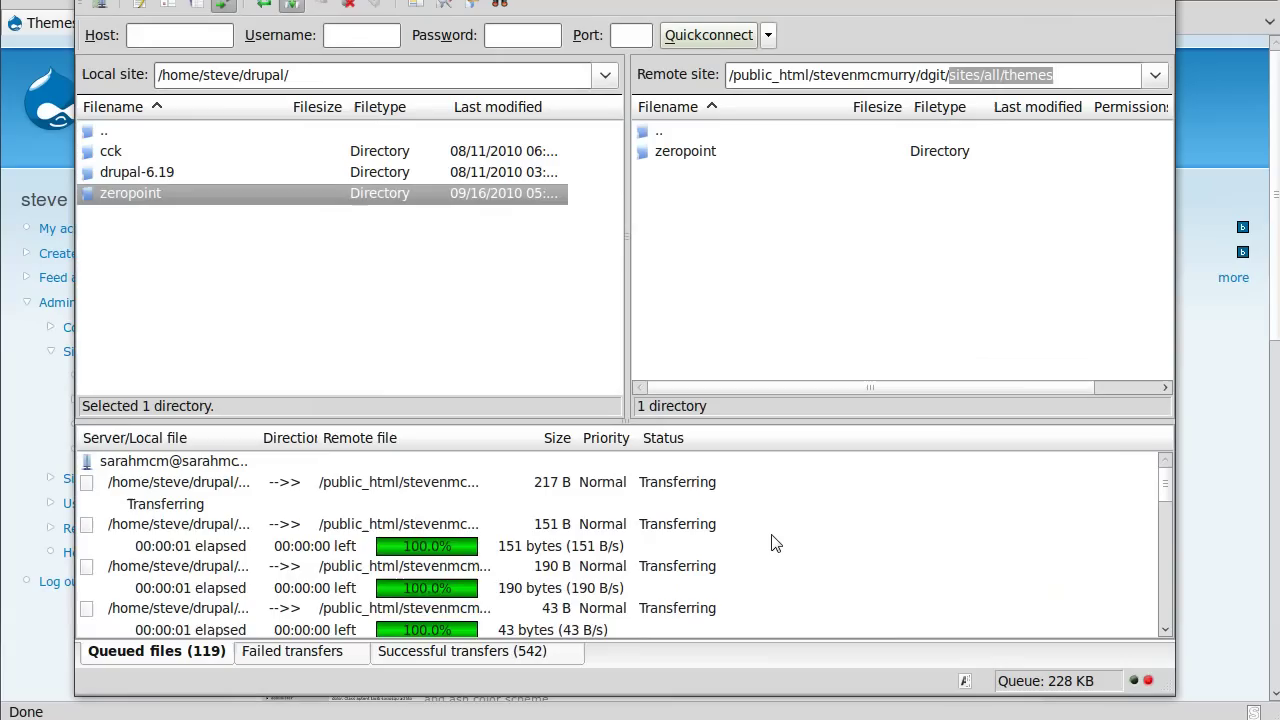
key("alt+Tab")
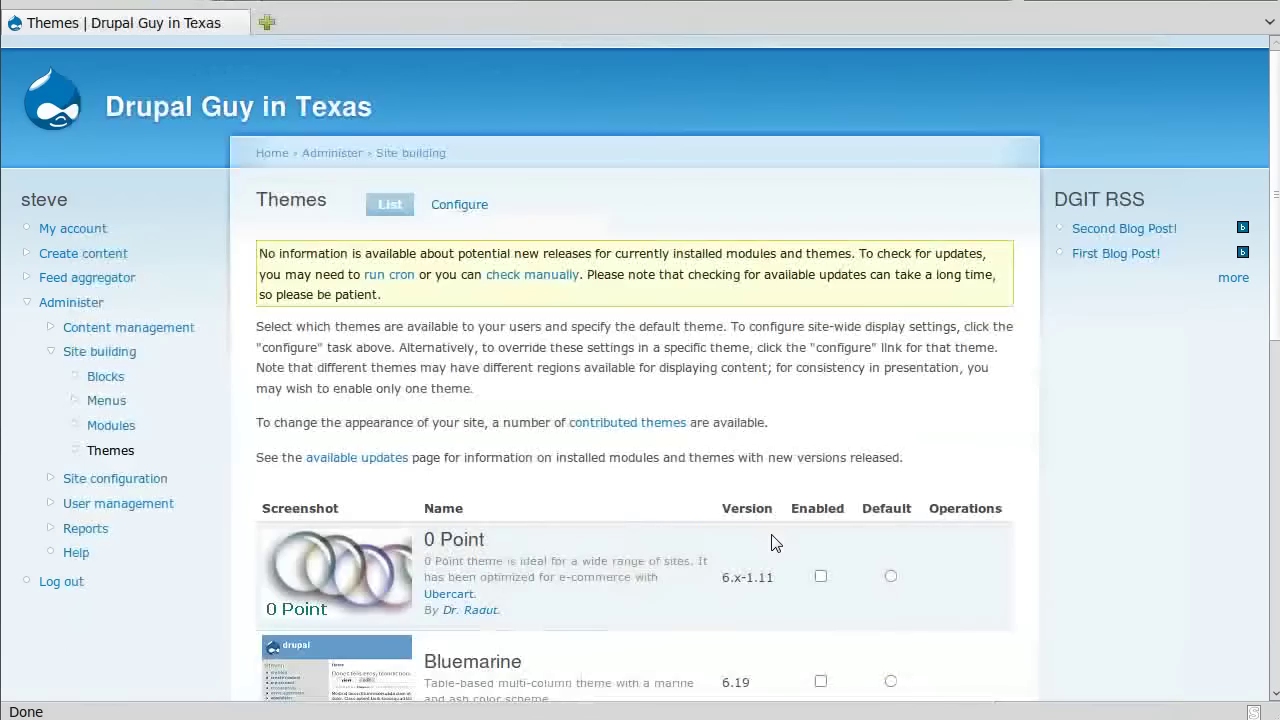
scroll(771, 540, "down", 3)
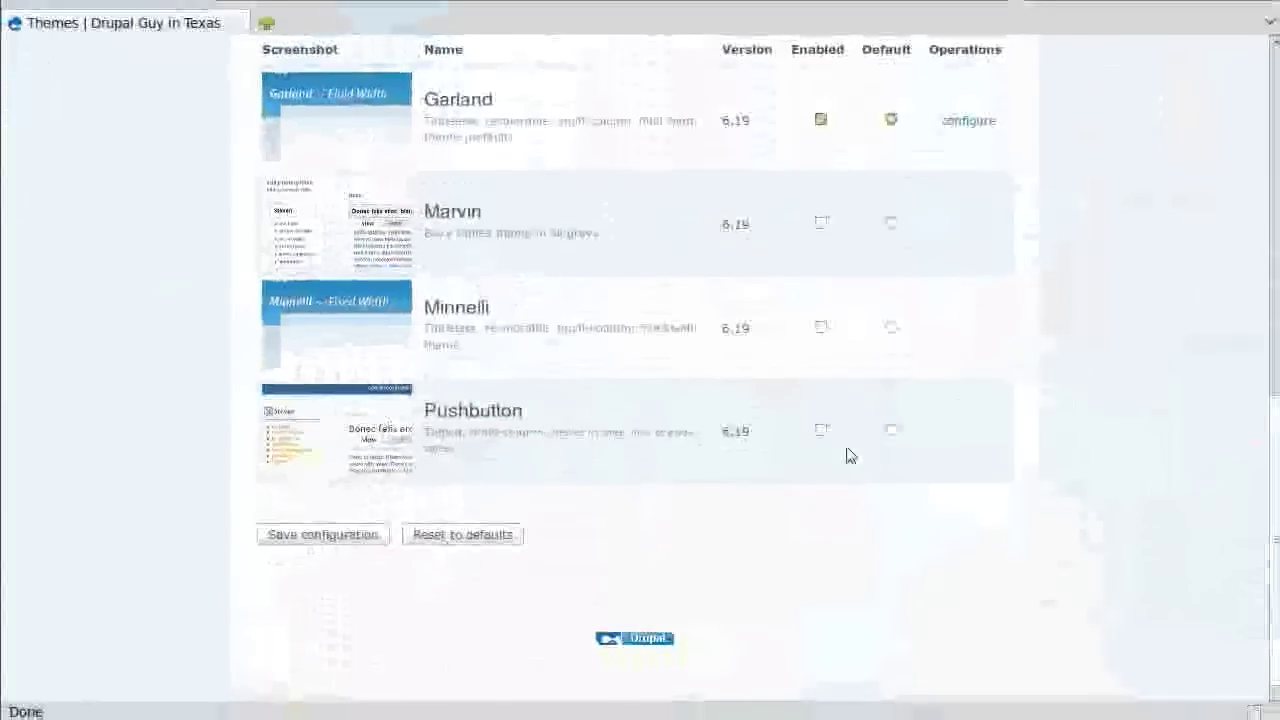
Enable Pushbutton as default, accept FileZilla's overwrite for the whole queue, and save.
left_click(822, 434)
left_click(889, 437)
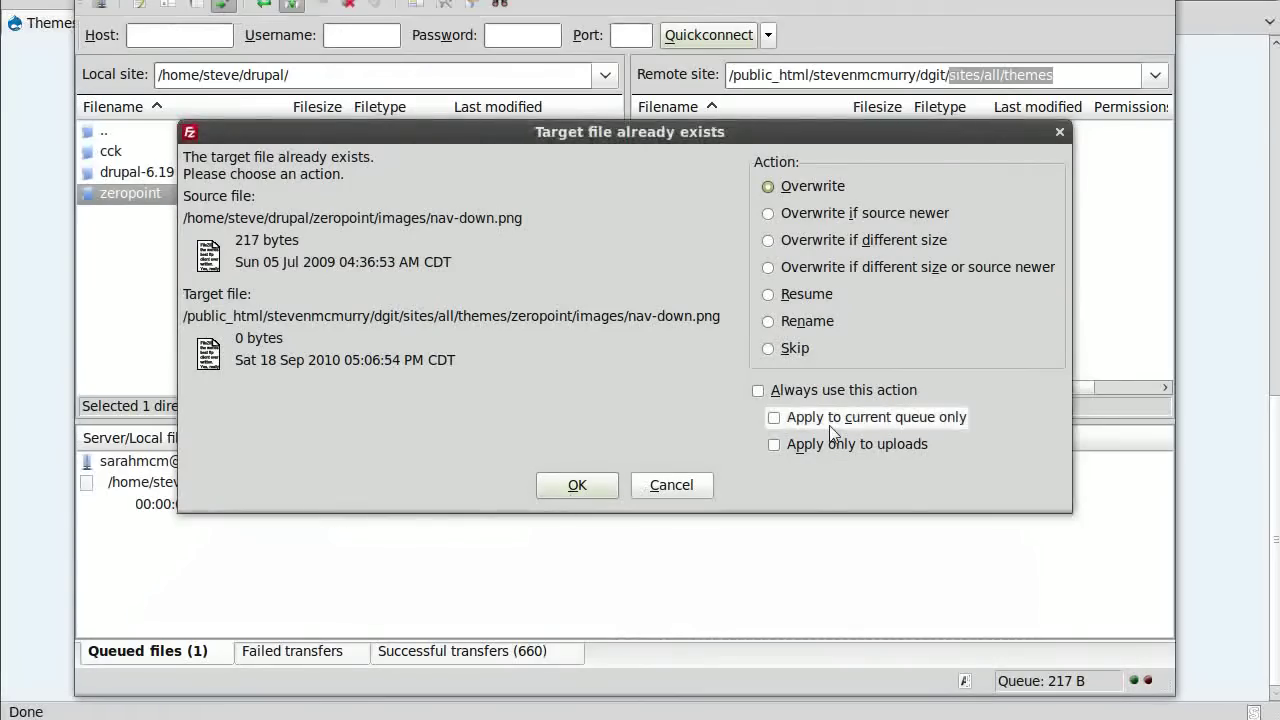
left_click(829, 420)
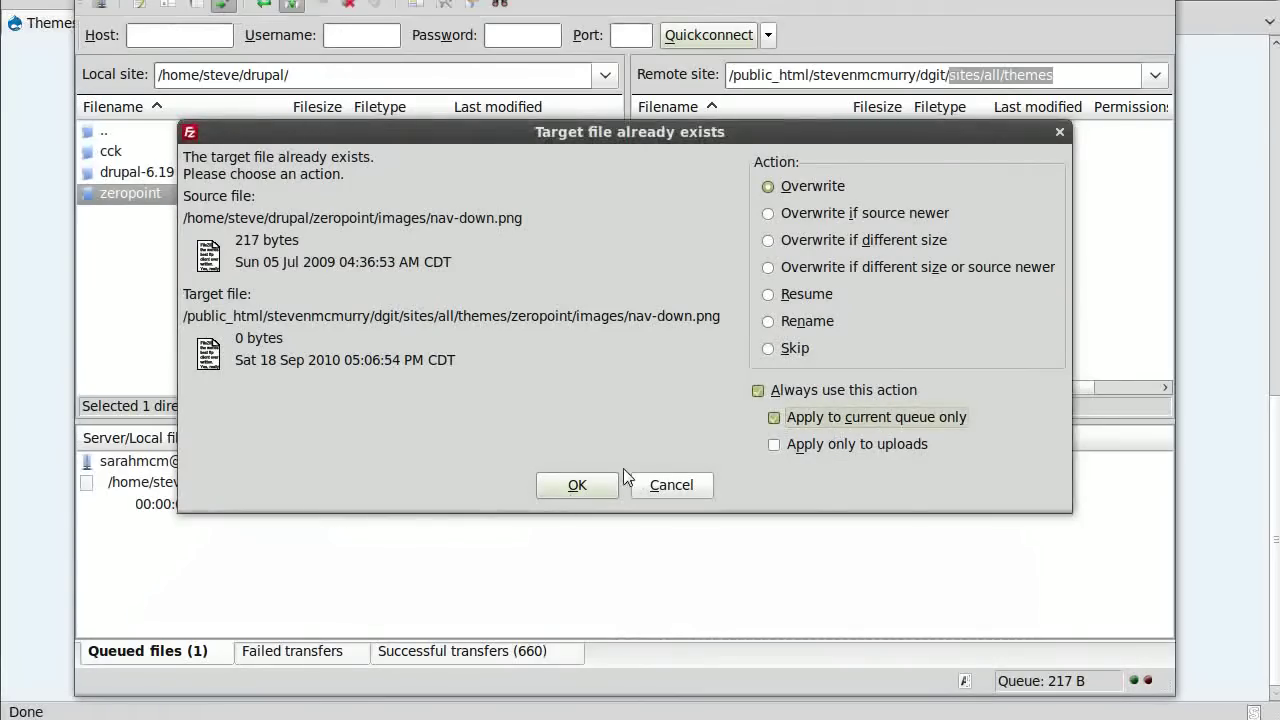
left_click(605, 490)
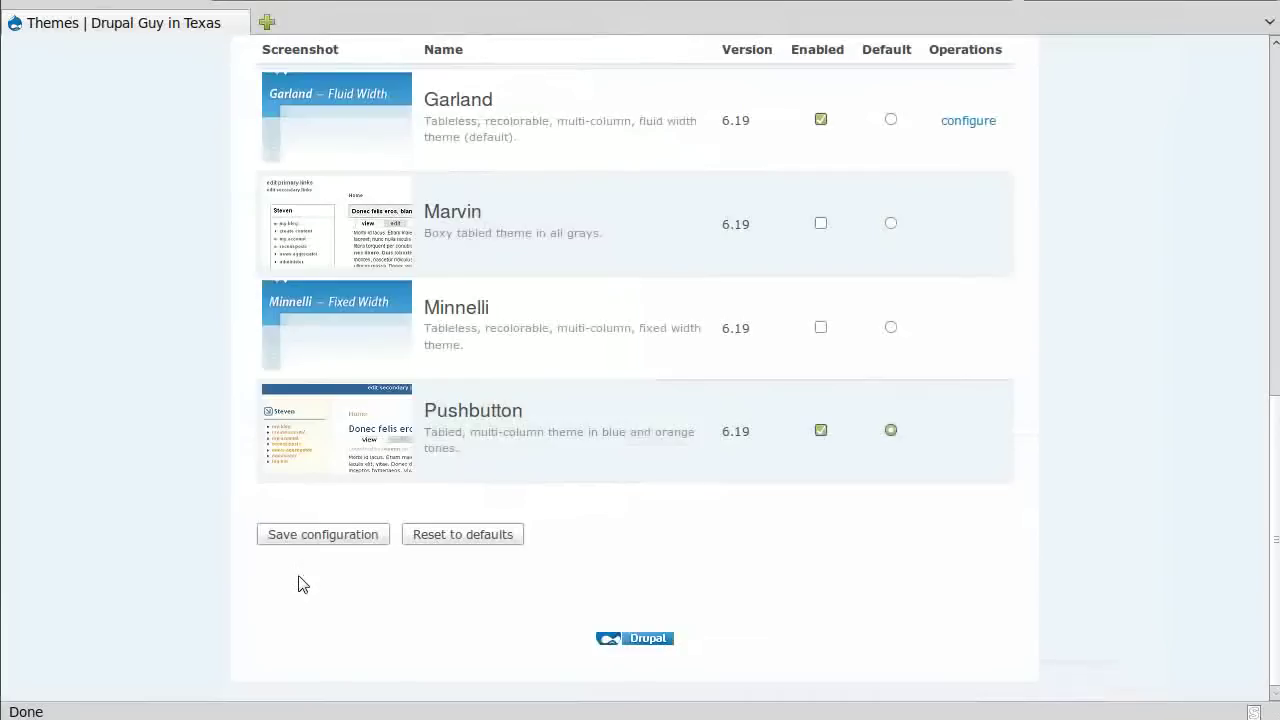
left_click(367, 551)
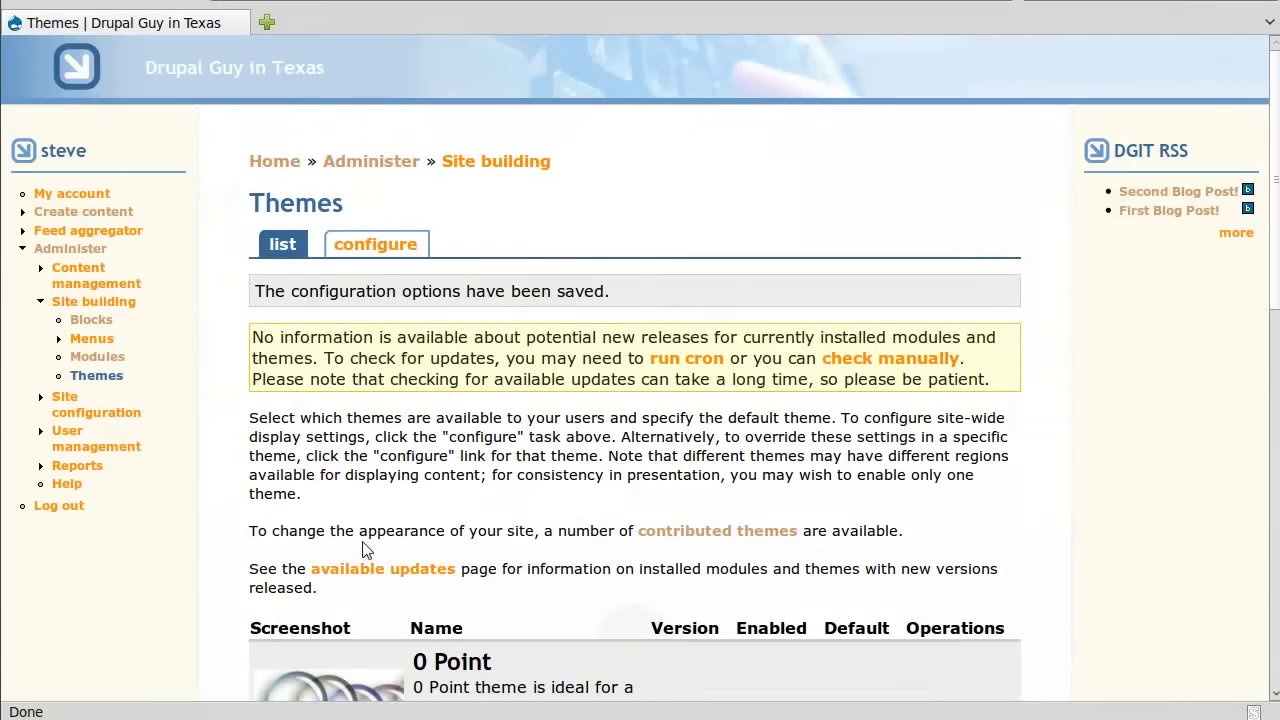
scroll(362, 550, "down", 1)
scroll(360, 549, "down", 5)
scroll(355, 547, "down", 6)
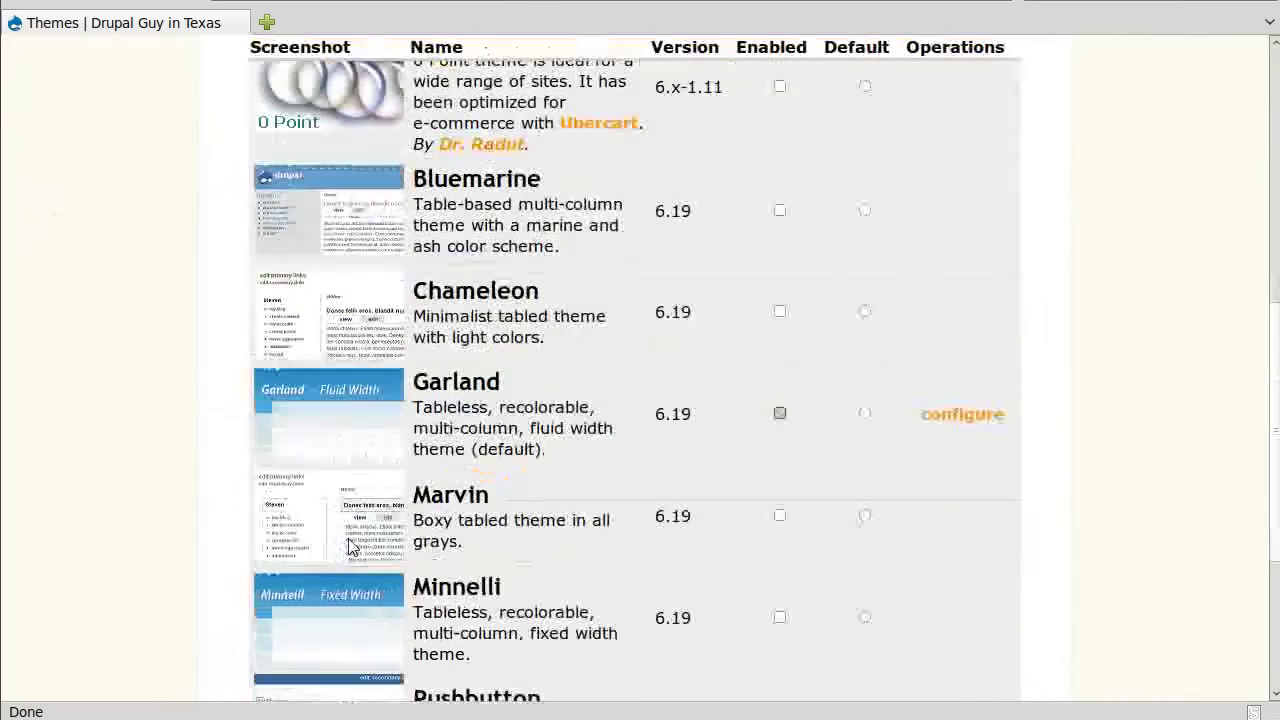
scroll(348, 545, "down", 5)
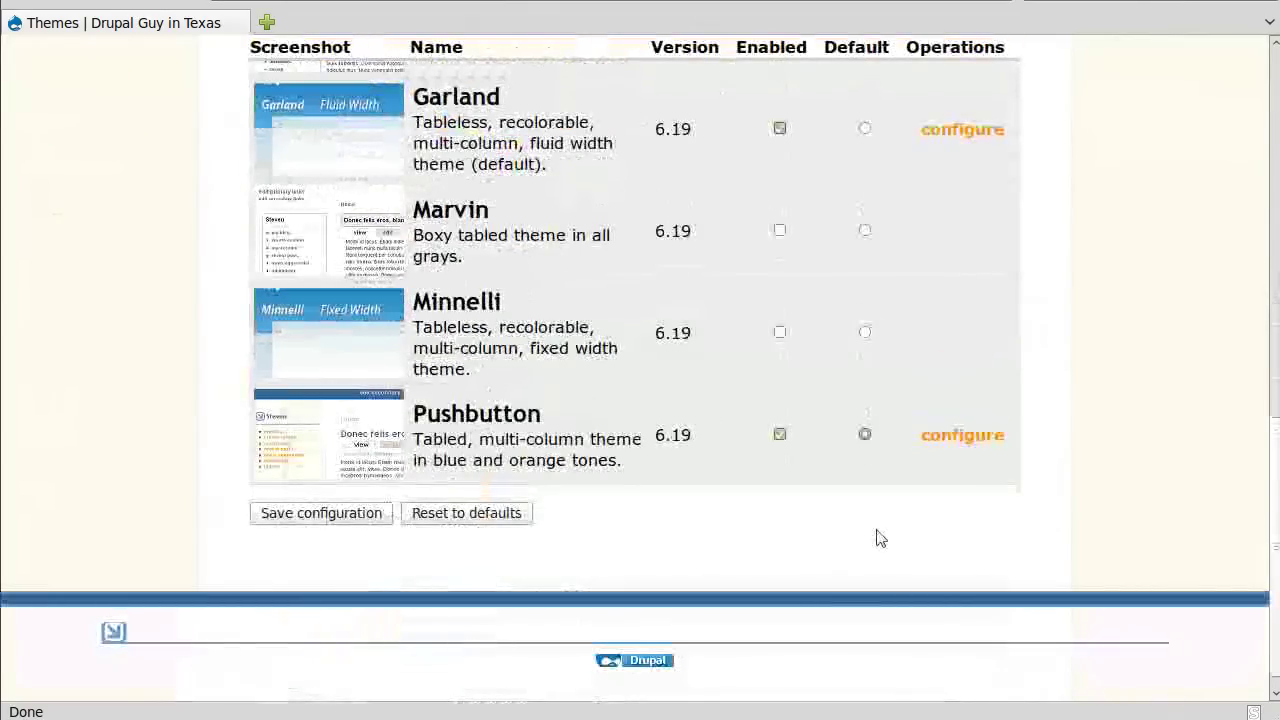
Toggle the Logo and Site name display options on Pushbutton's configure page.
left_click(955, 439)
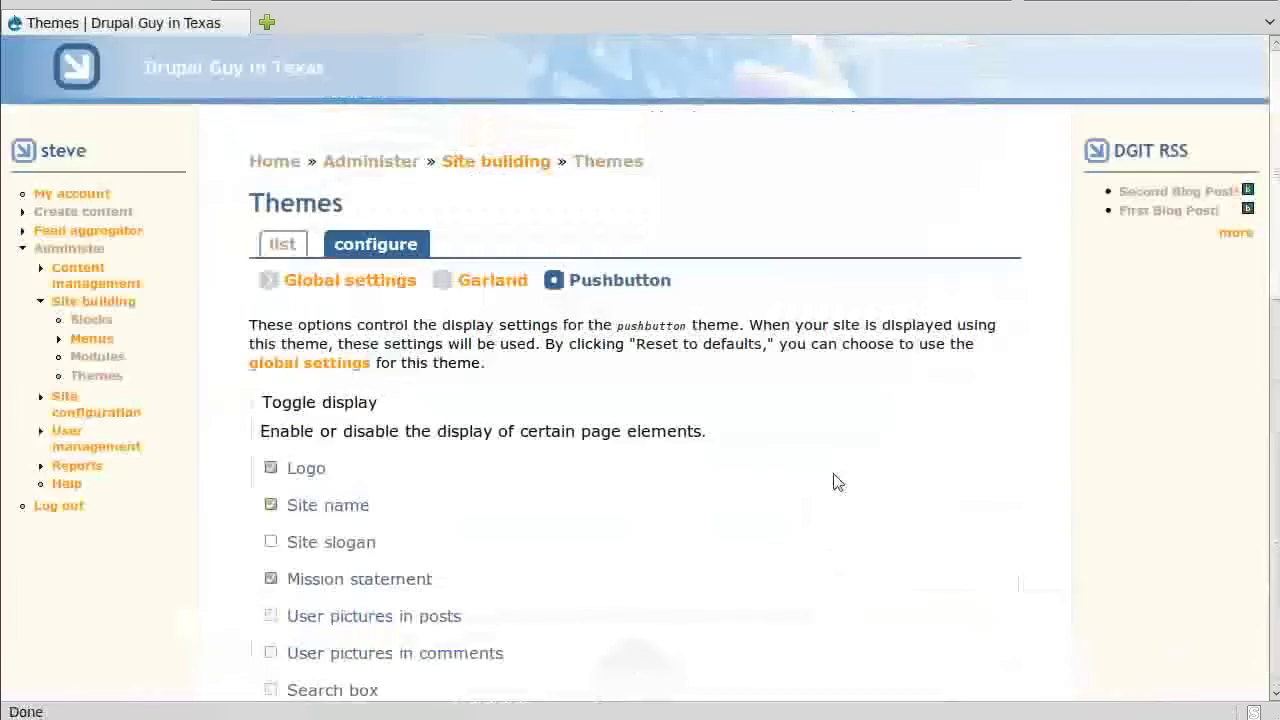
scroll(540, 449, "down", 3)
scroll(526, 449, "down", 1)
scroll(423, 429, "up", 4)
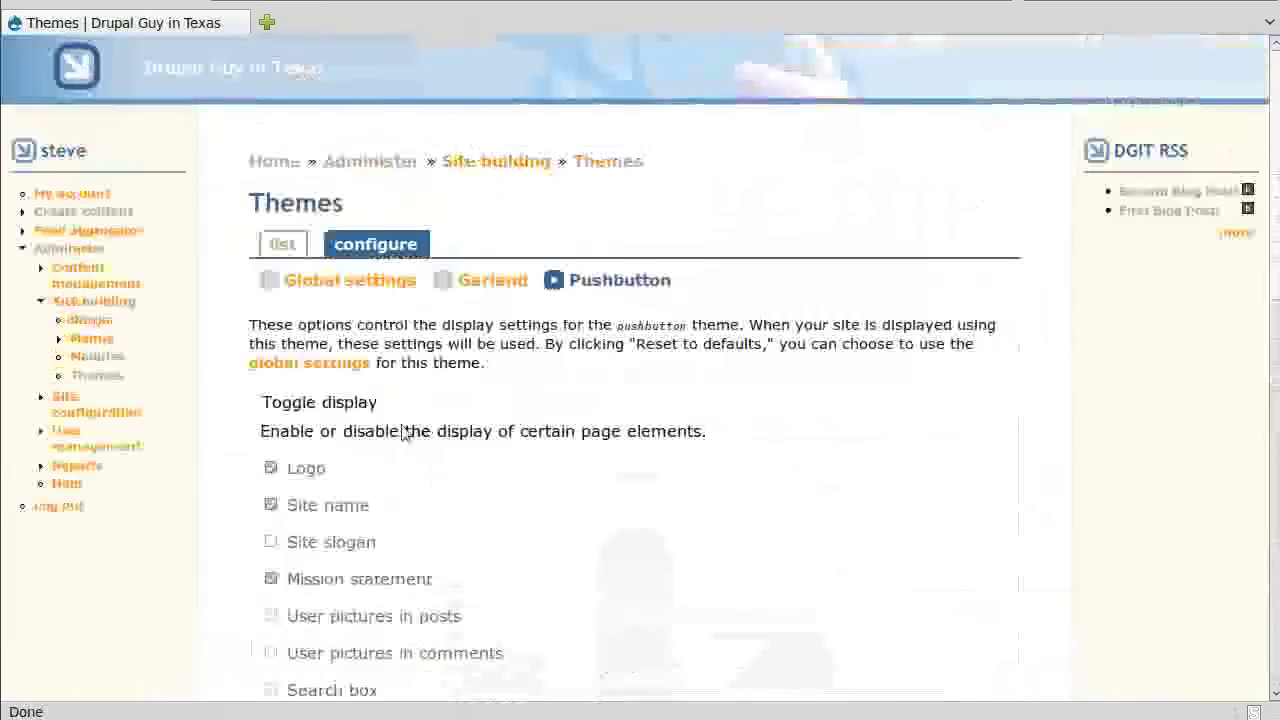
left_click(271, 469)
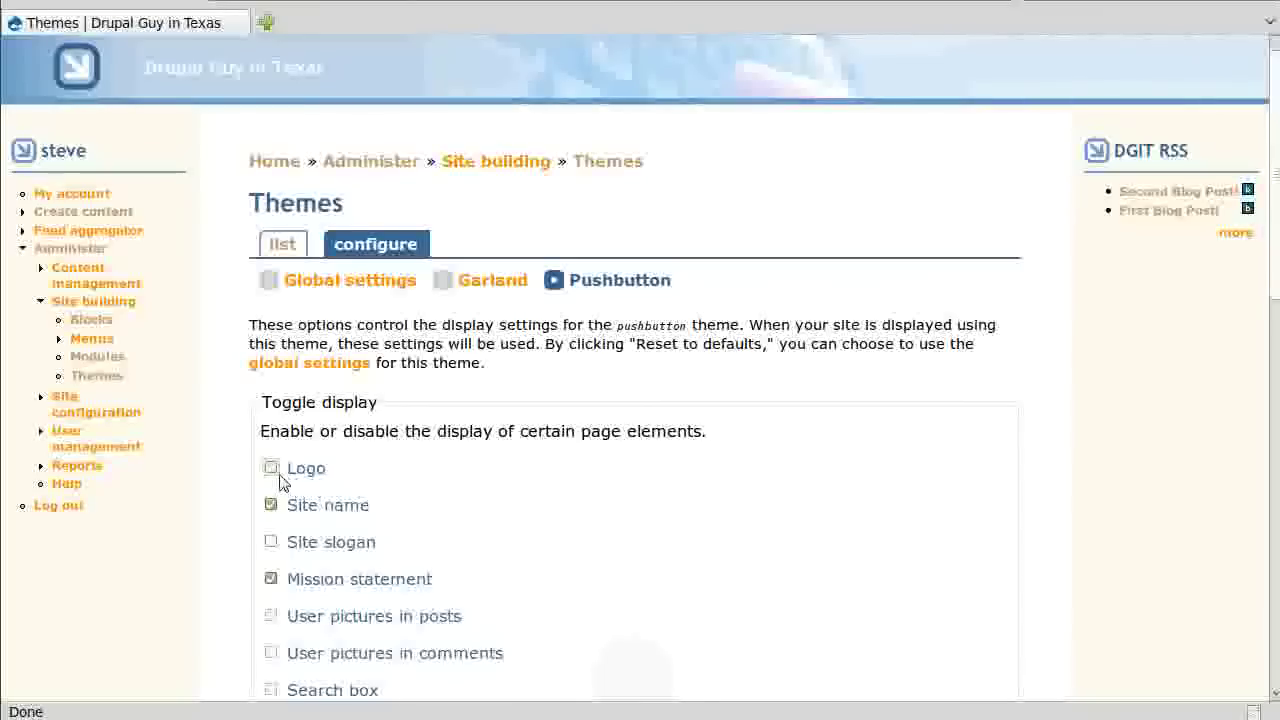
scroll(290, 483, "down", 2)
left_click(298, 399)
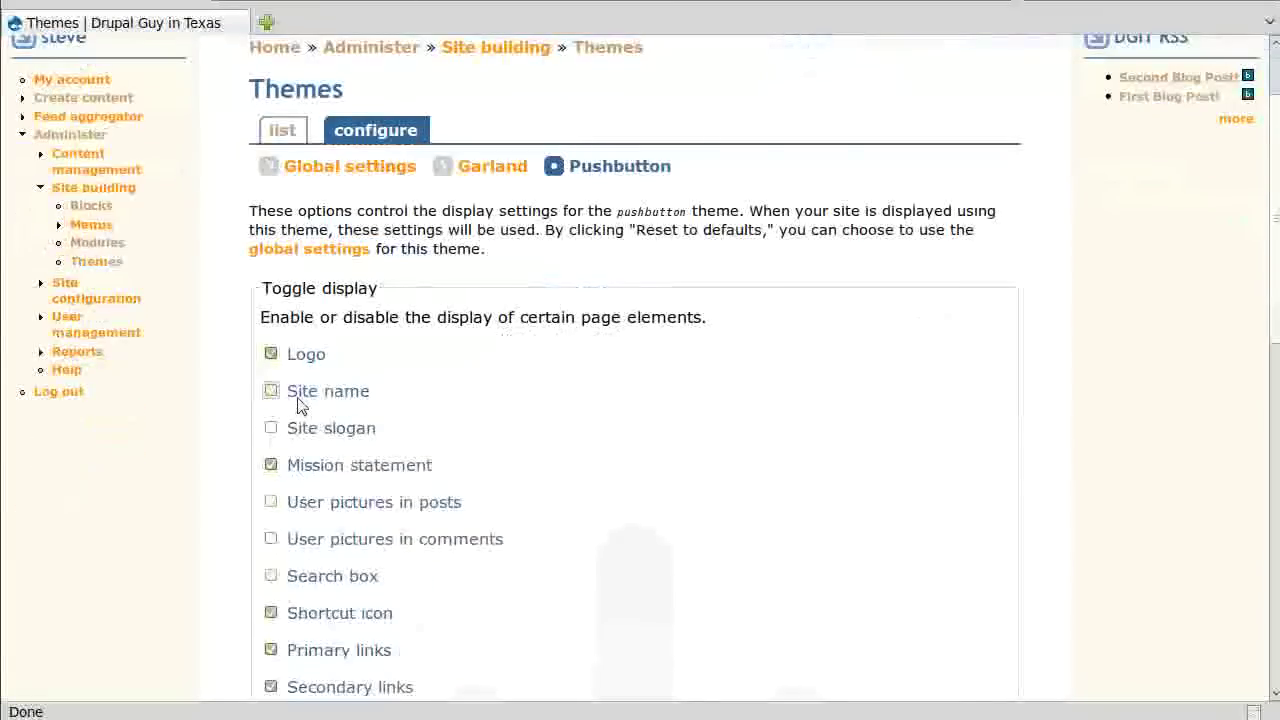
Review the remaining Pushbutton settings and open the Global settings page.
scroll(323, 440, "down", 2)
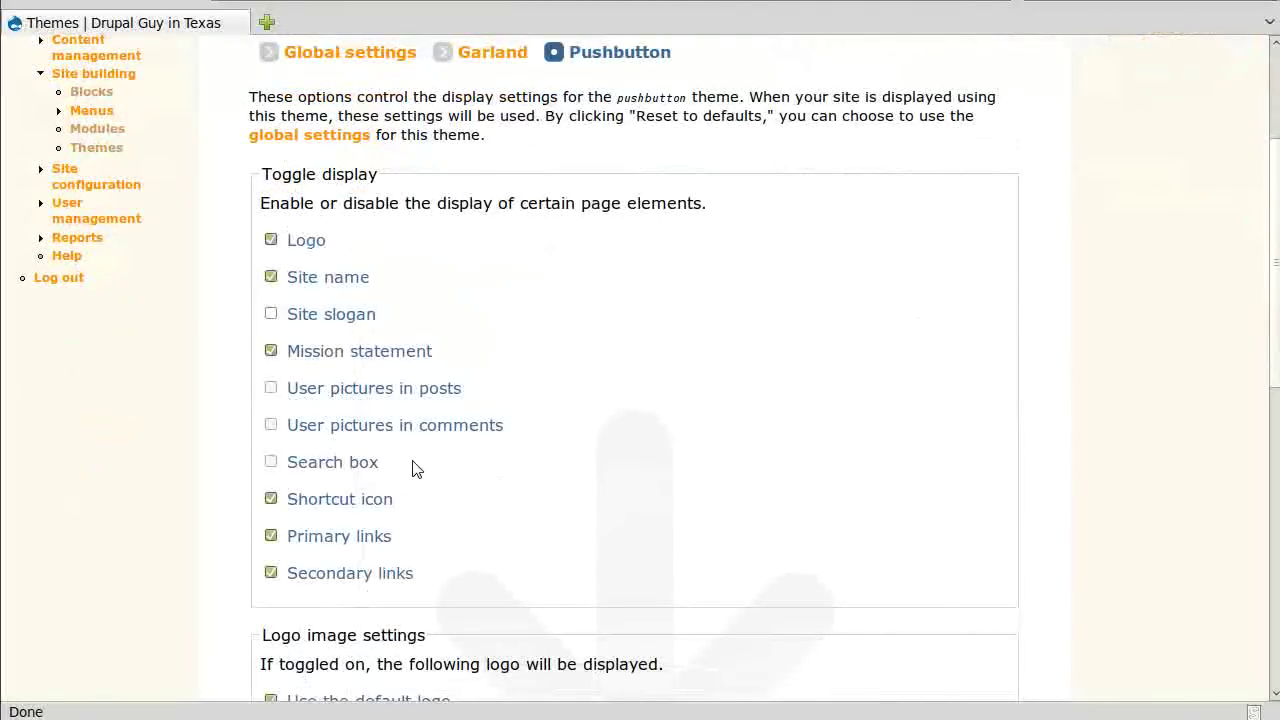
scroll(416, 469, "down", 5)
scroll(416, 469, "down", 2)
scroll(414, 466, "up", 3)
scroll(412, 462, "up", 2)
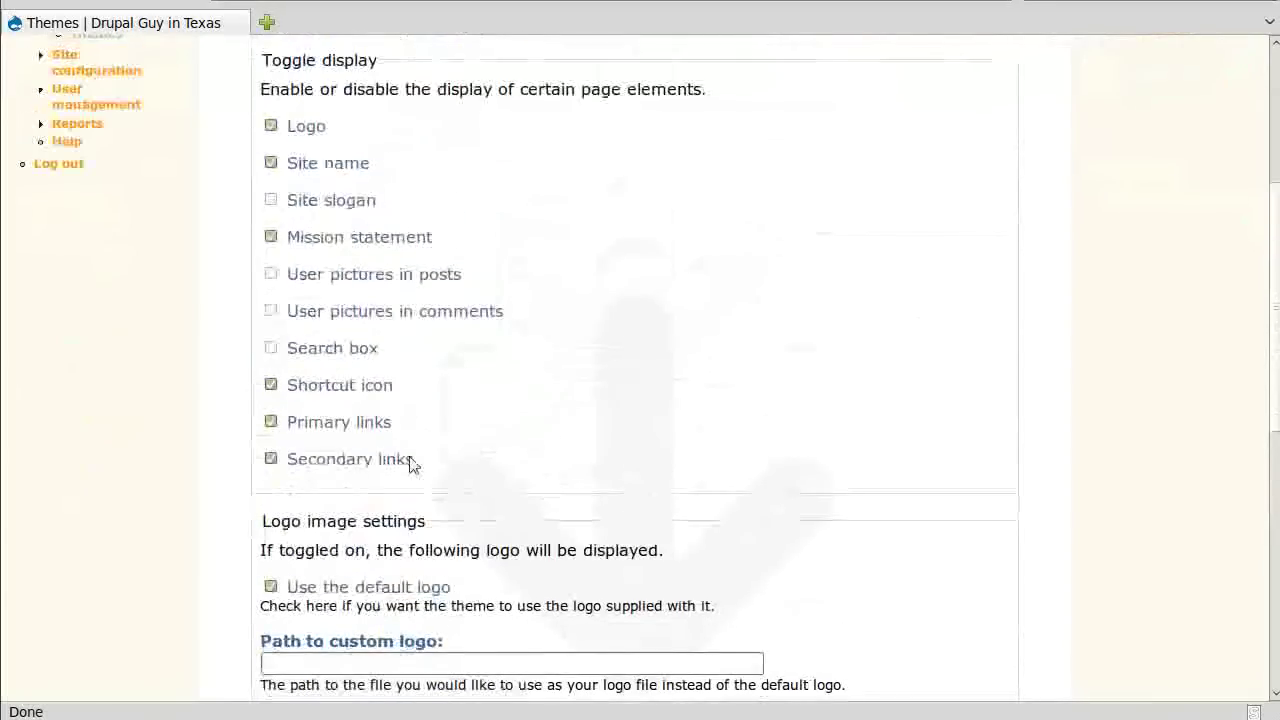
scroll(400, 457, "down", 2)
scroll(395, 458, "down", 3)
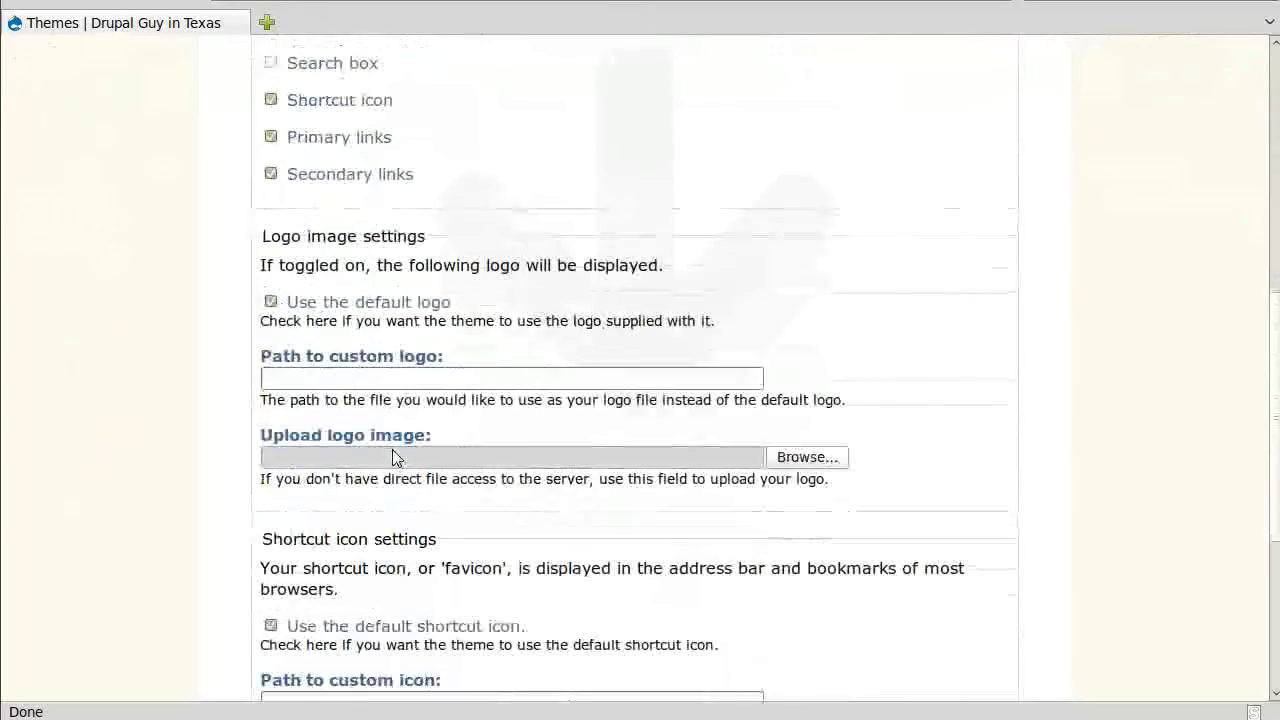
scroll(400, 460, "down", 5)
scroll(405, 463, "down", 1)
scroll(413, 468, "up", 3)
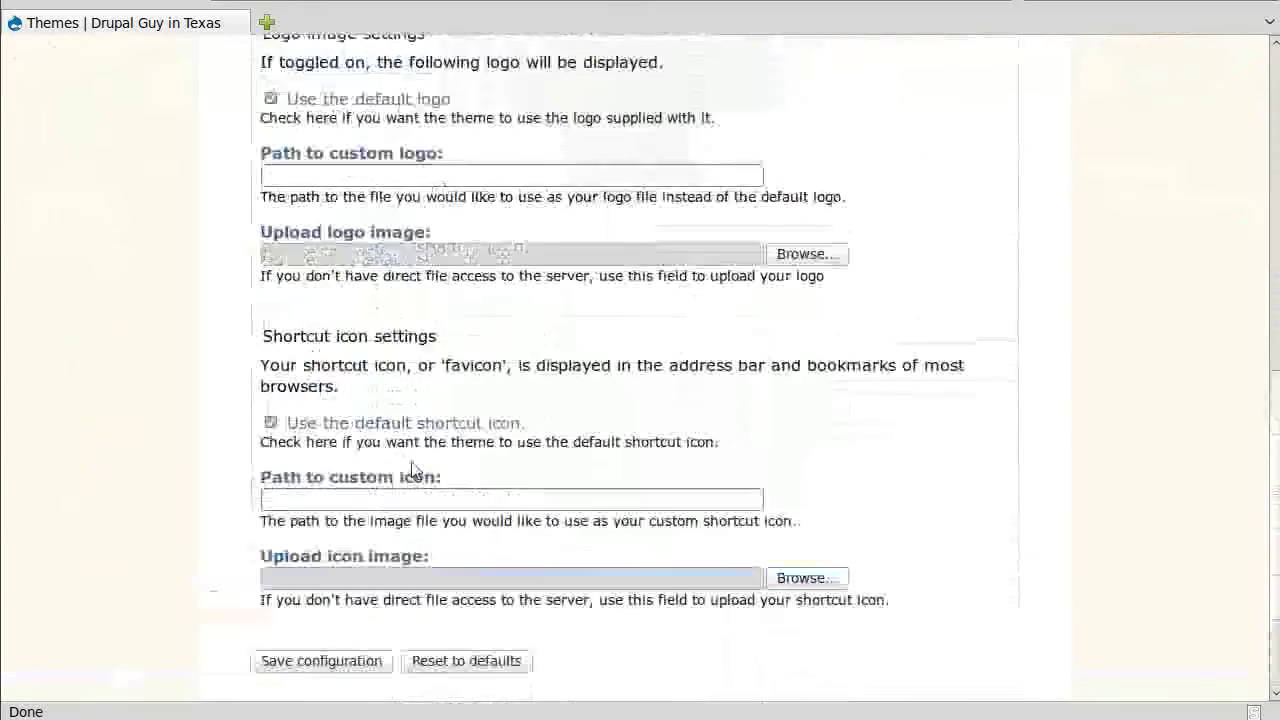
scroll(413, 469, "up", 5)
scroll(414, 466, "up", 10)
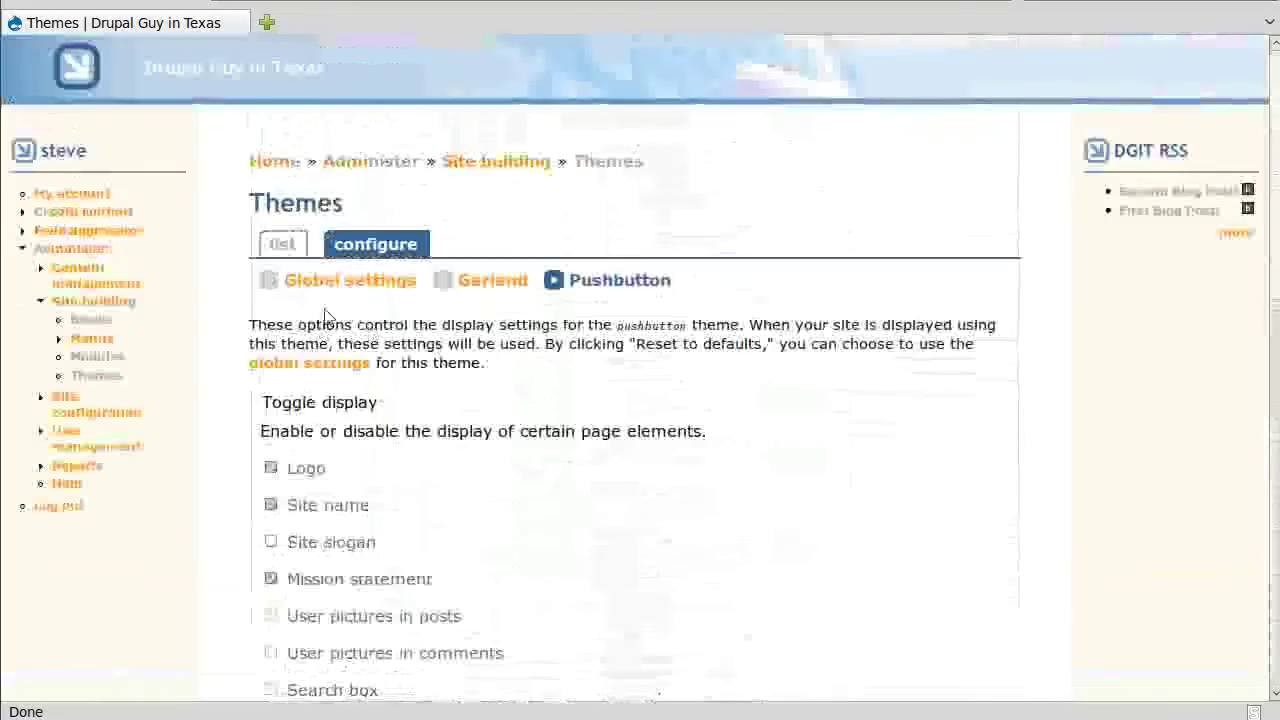
left_click(345, 281)
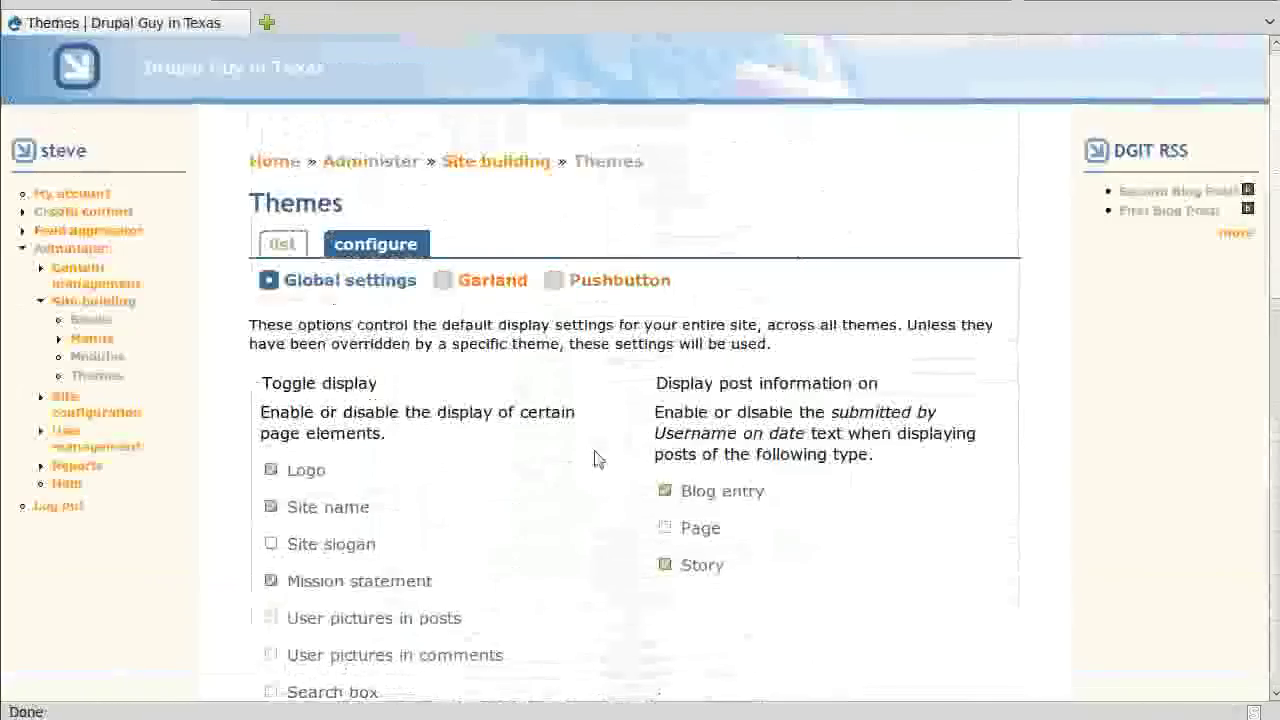
Back on the themes list, tick Enabled and Default for 0 Point and save.
left_click(282, 245)
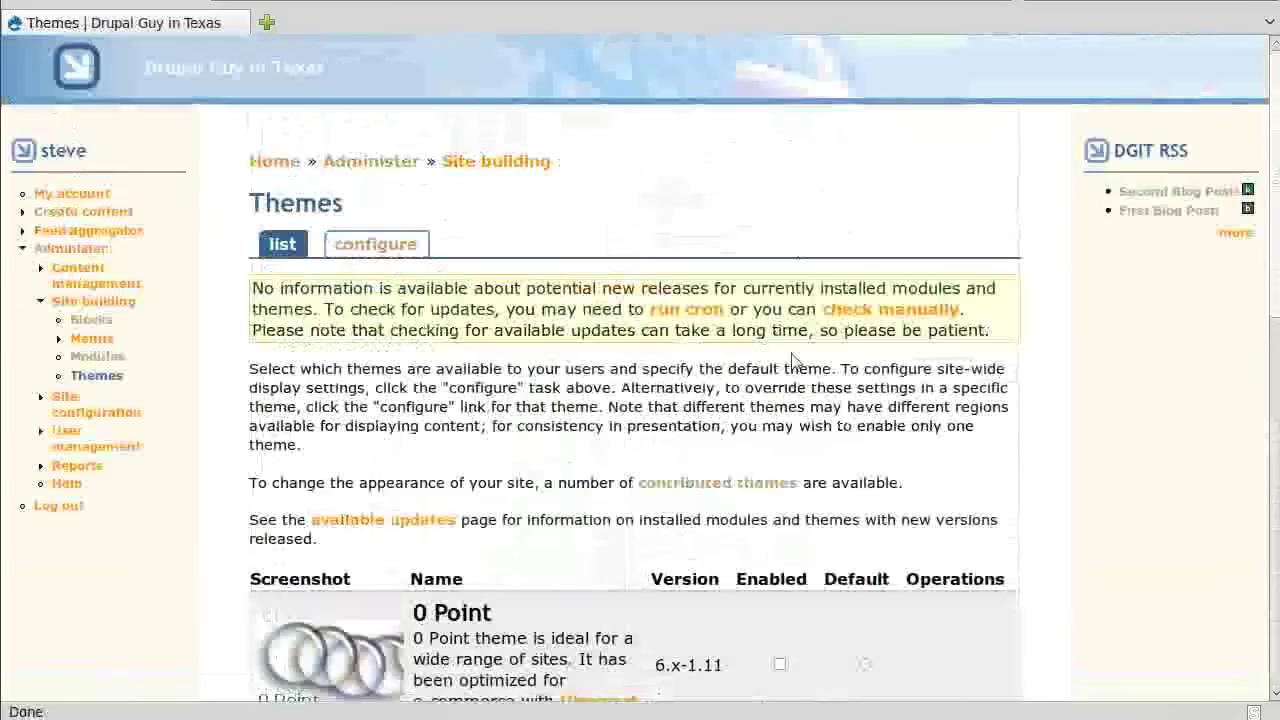
scroll(835, 418, "down", 2)
left_click(780, 551)
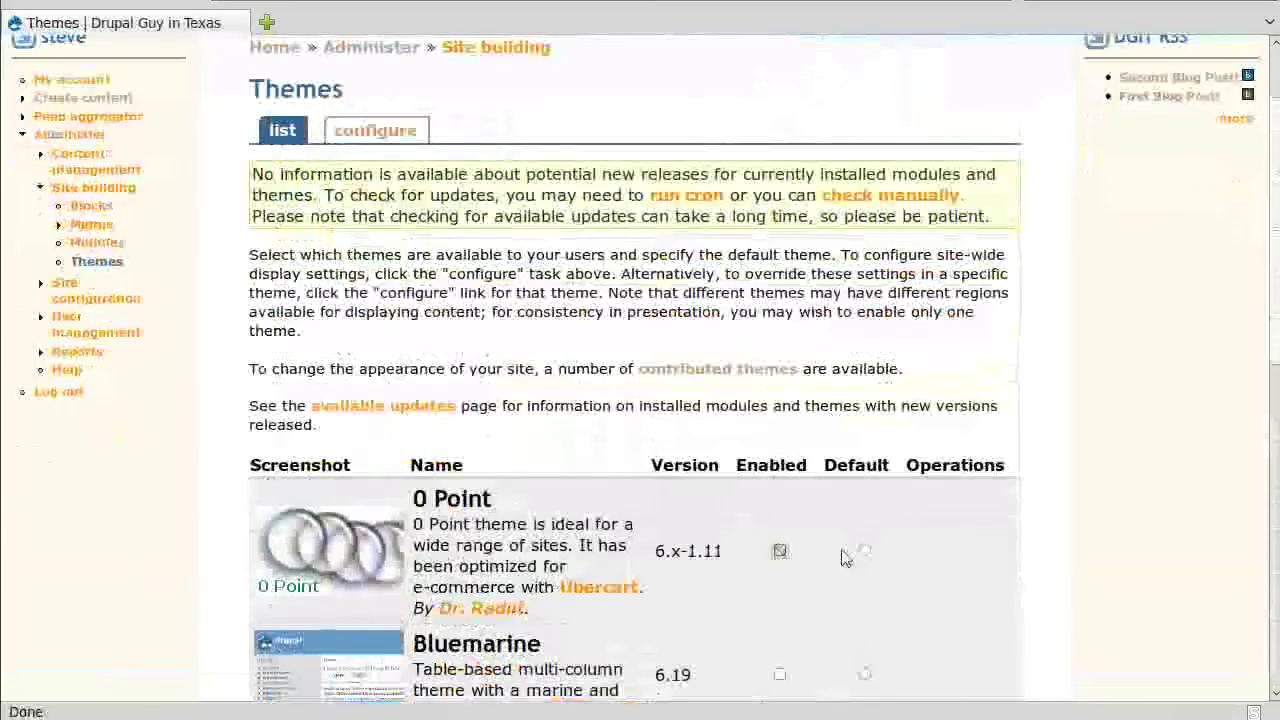
left_click(863, 551)
scroll(857, 551, "down", 2)
scroll(389, 511, "down", 13)
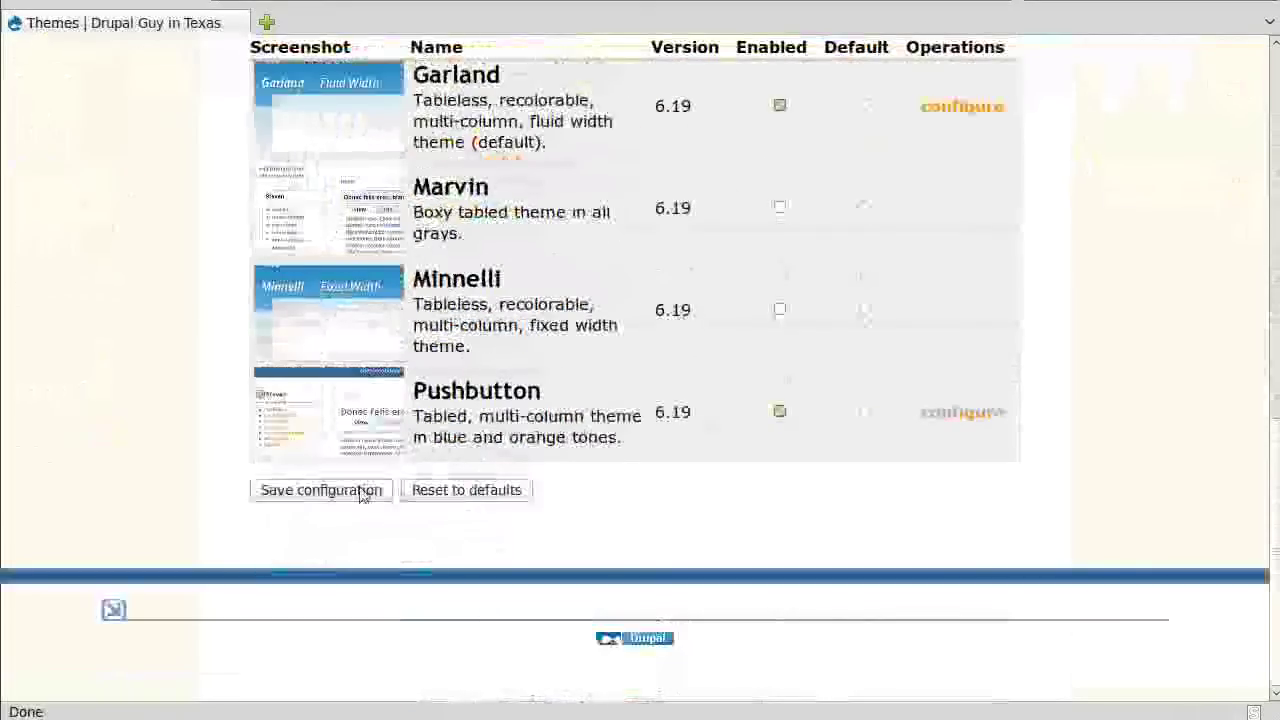
left_click(362, 493)
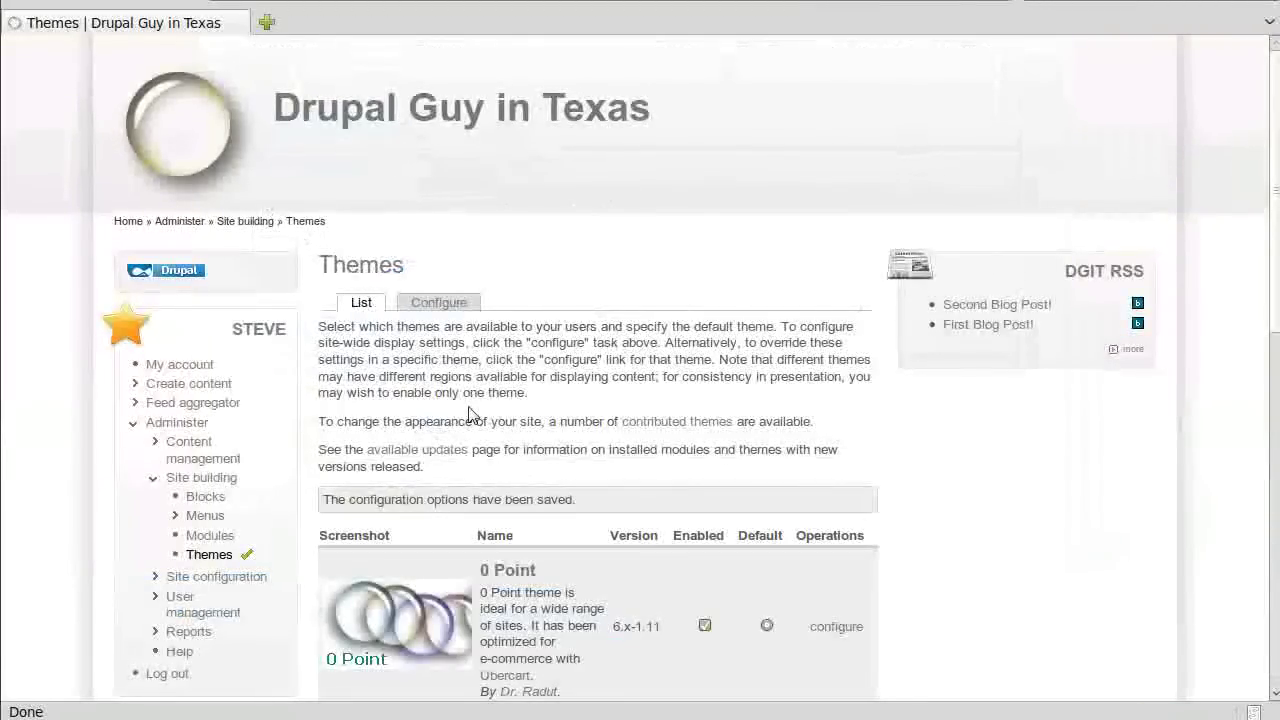
Open the theme Configure tab and scroll through its display toggles.
scroll(472, 414, "down", 2)
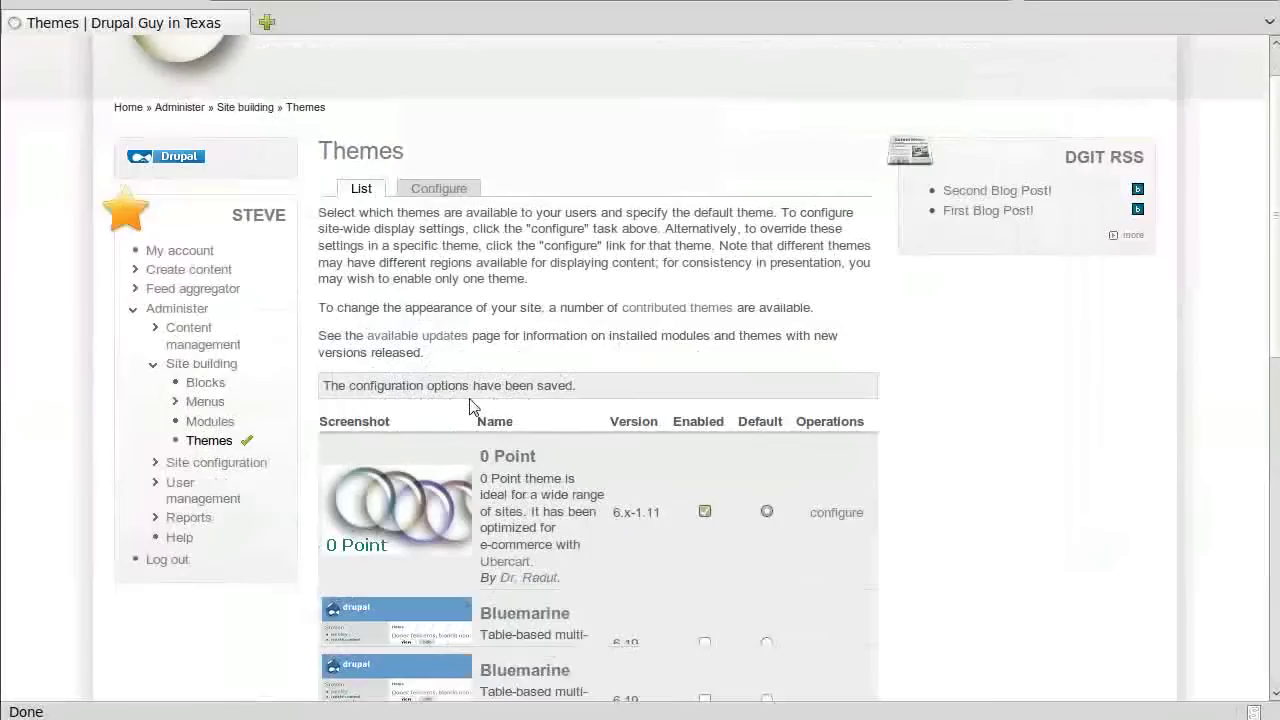
left_click(440, 189)
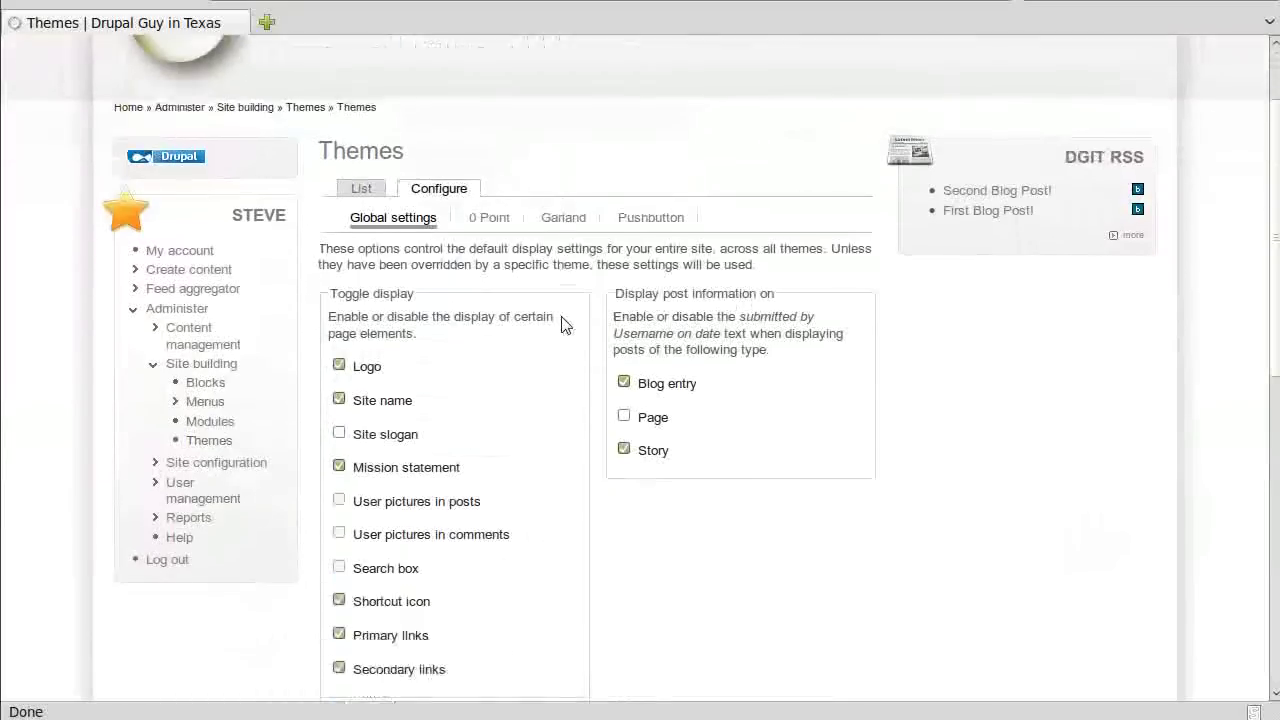
scroll(562, 323, "down", 2)
scroll(549, 322, "down", 5)
scroll(548, 320, "down", 6)
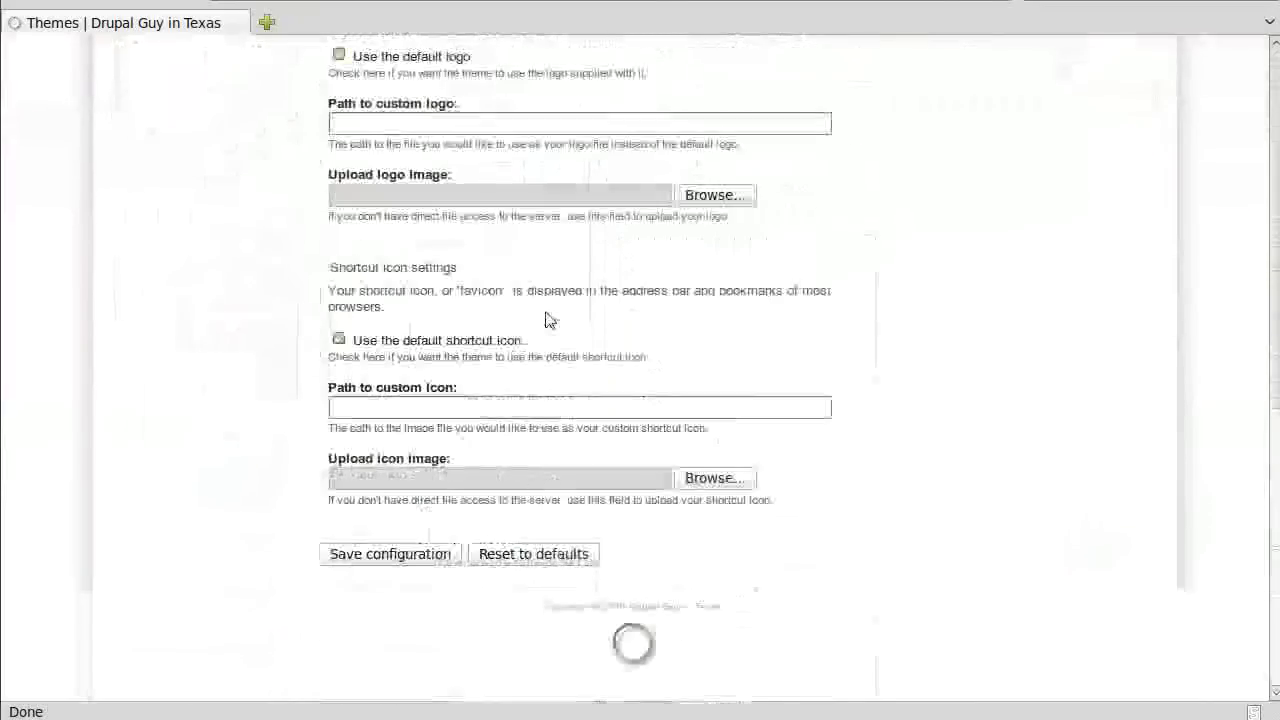
scroll(548, 320, "up", 7)
scroll(546, 320, "up", 3)
scroll(549, 312, "up", 2)
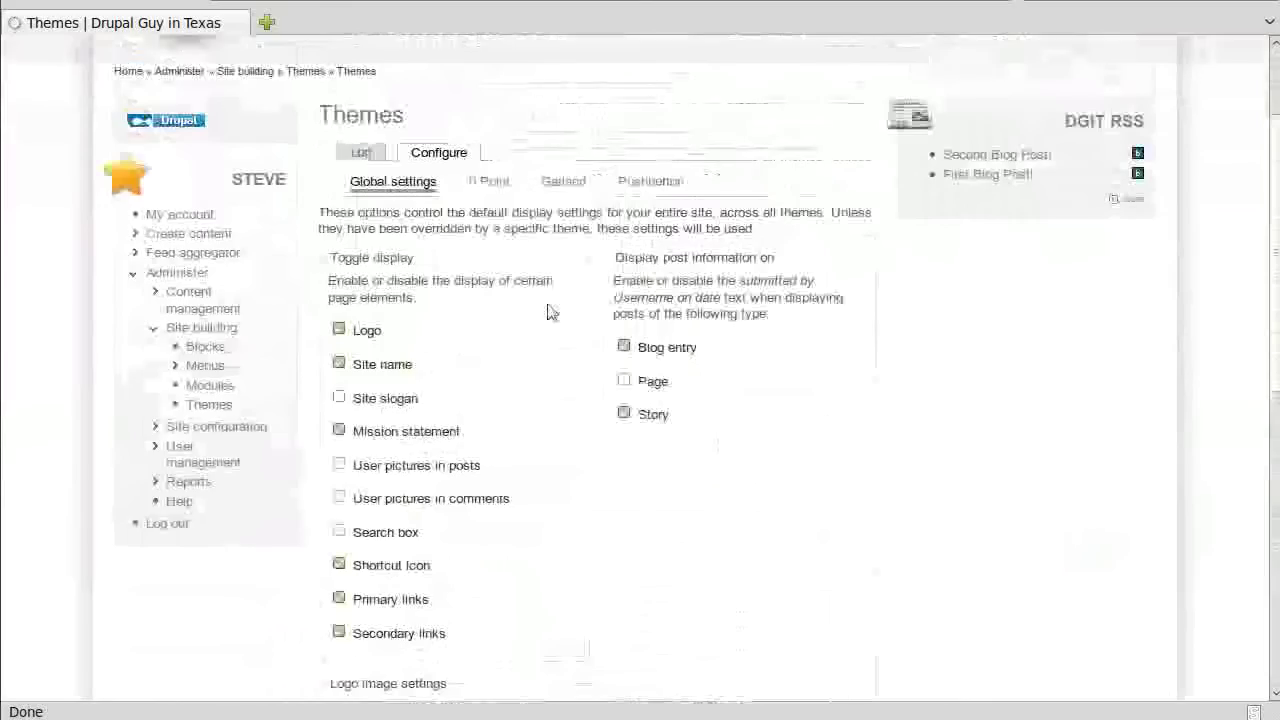
Open the 0 Point theme's own settings and scroll to its style options.
left_click(488, 184)
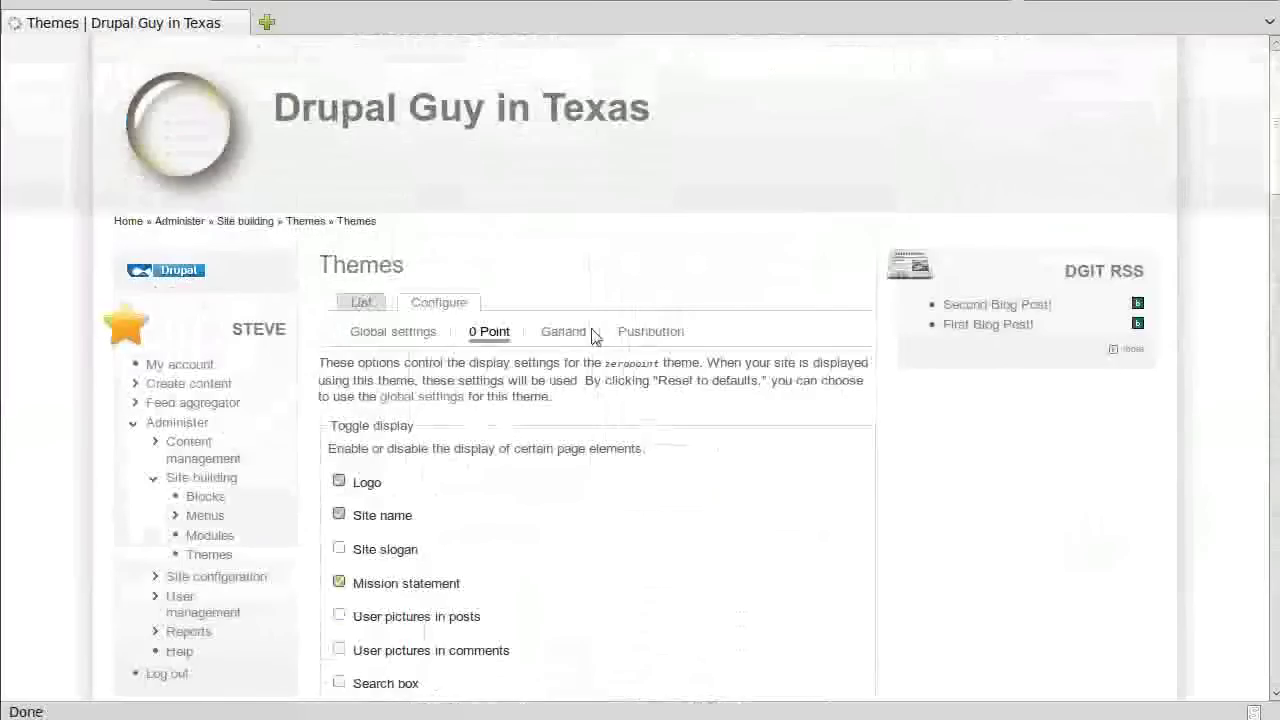
scroll(562, 400, "down", 7)
scroll(562, 400, "down", 7)
scroll(562, 400, "down", 6)
scroll(558, 398, "down", 3)
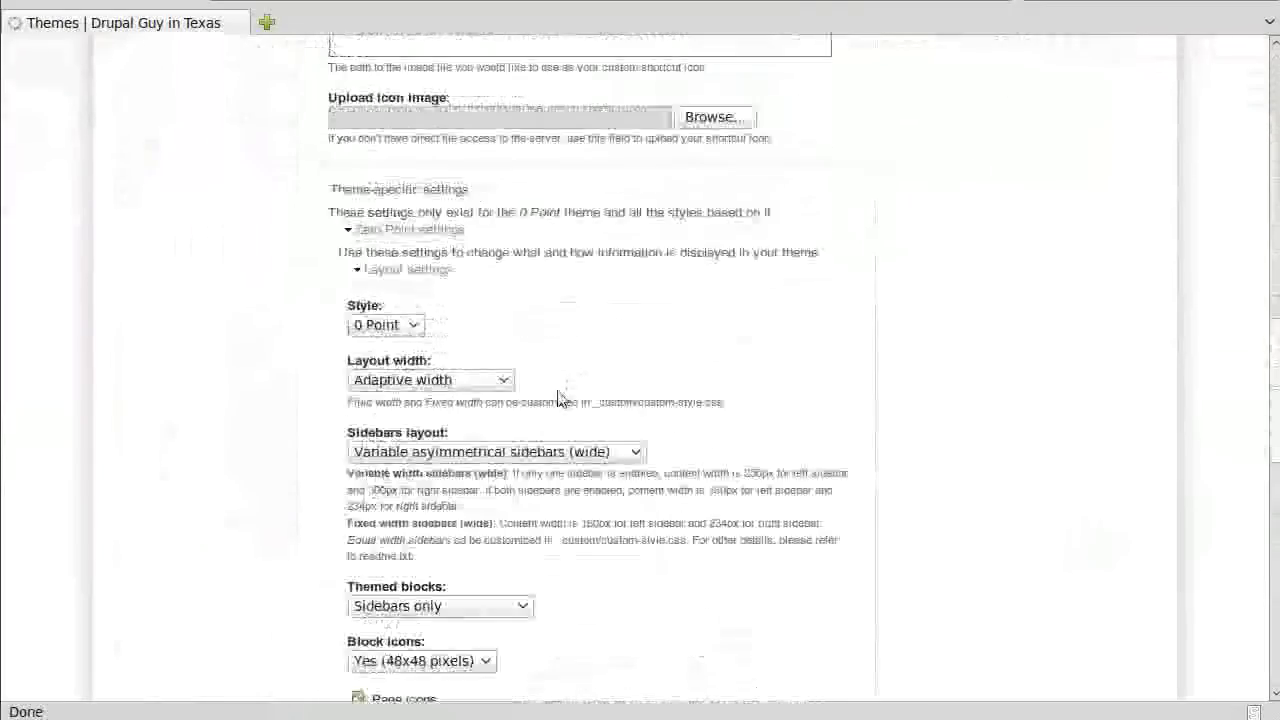
scroll(560, 396, "down", 1)
scroll(529, 405, "down", 1)
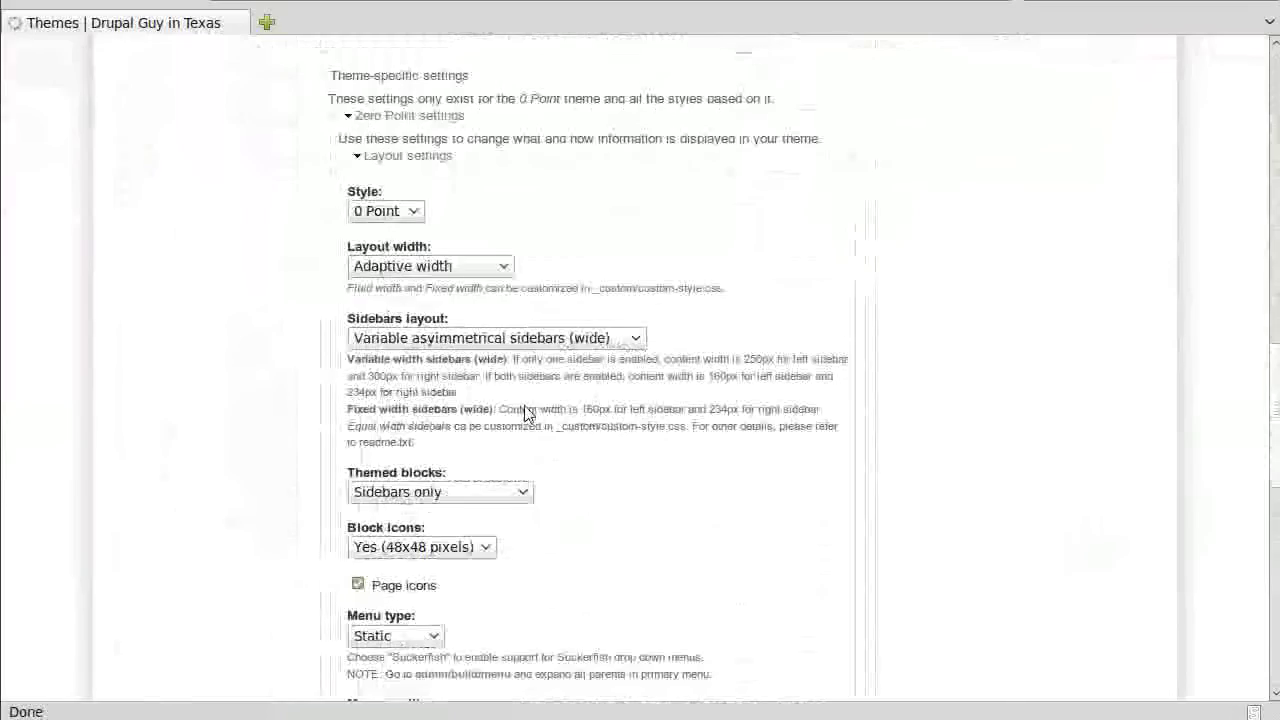
Keep Themed blocks at Sidebars only, set 32x32 block icons and Ivy style, and save.
left_click(523, 492)
left_click(525, 490)
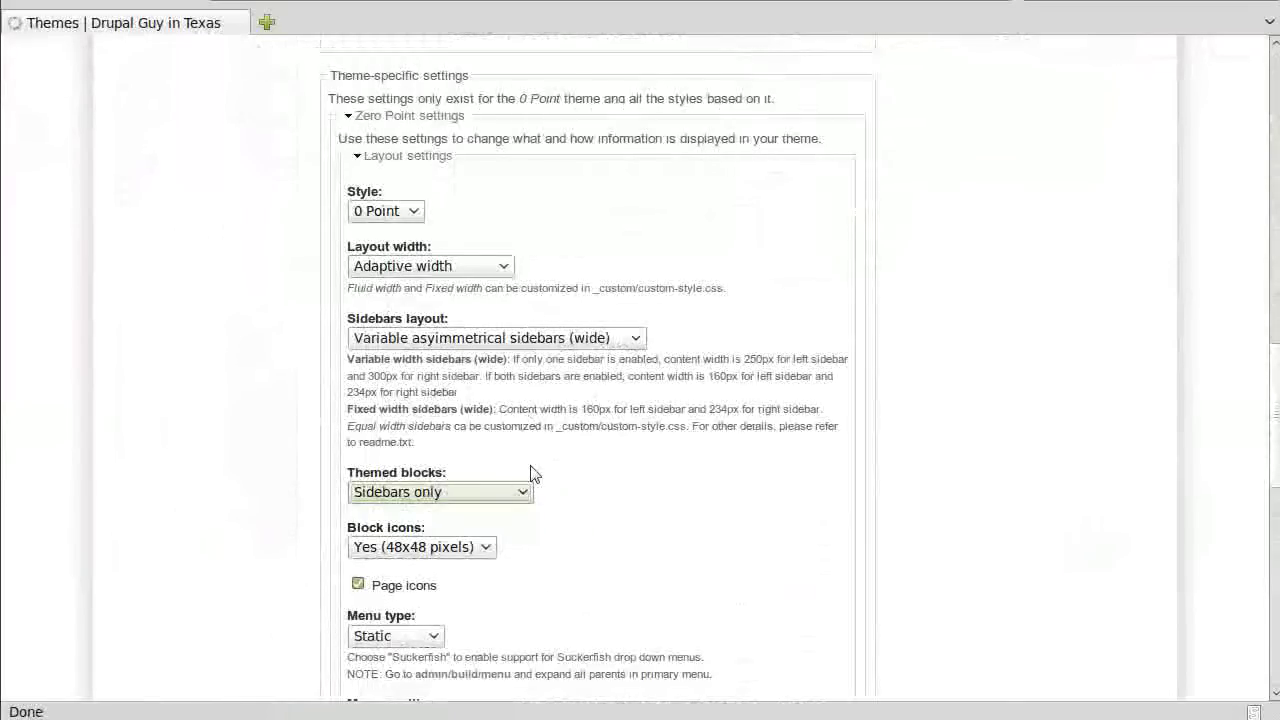
left_click(477, 548)
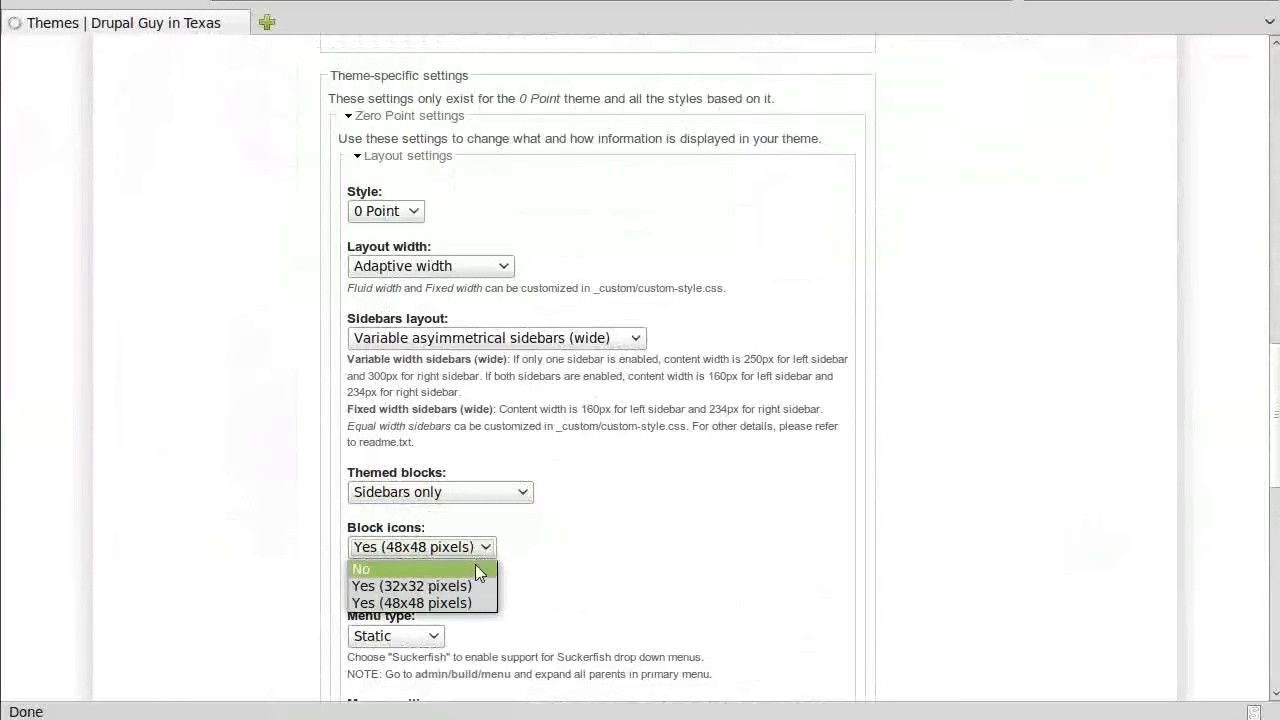
left_click(478, 584)
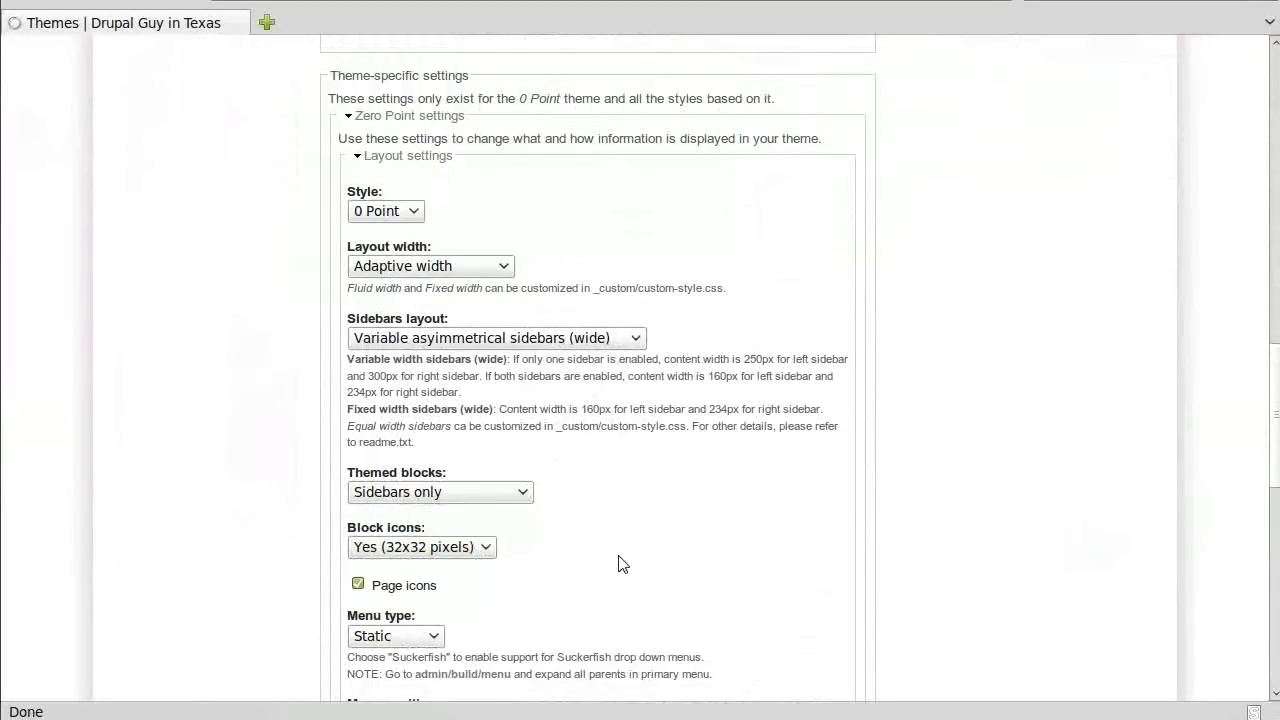
left_click(410, 212)
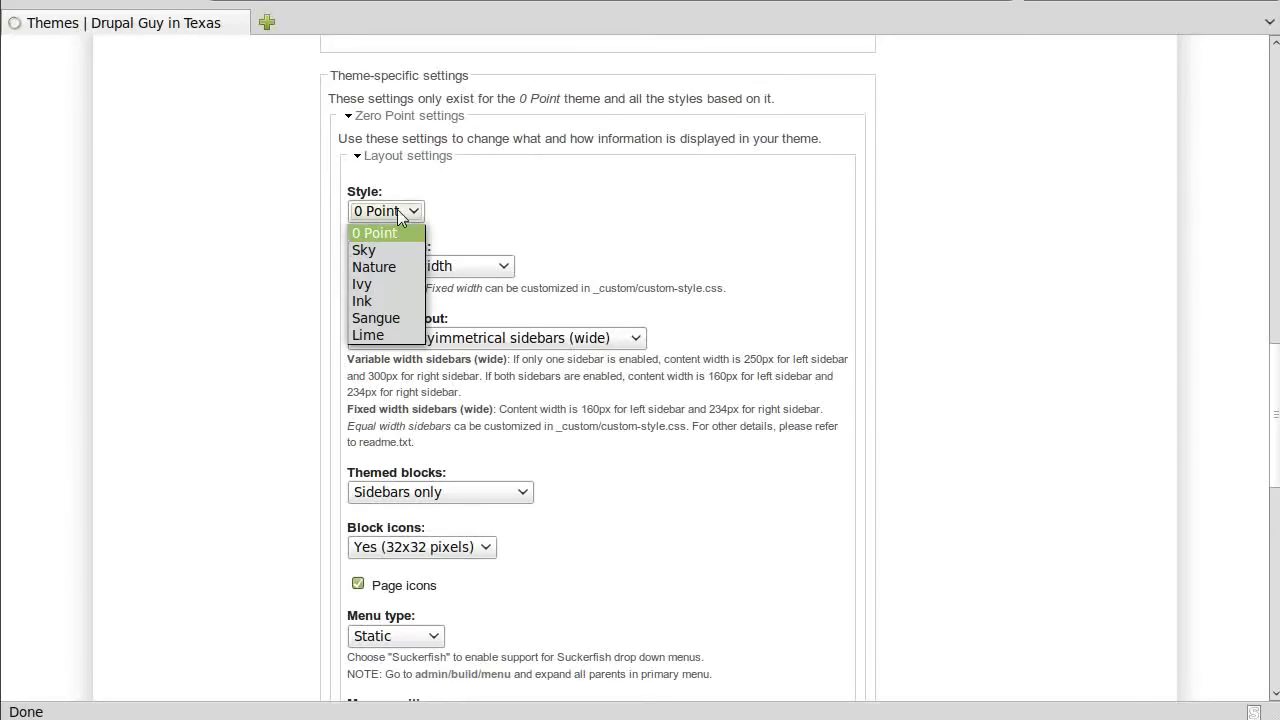
left_click(394, 286)
scroll(883, 460, "down", 5)
scroll(843, 451, "down", 5)
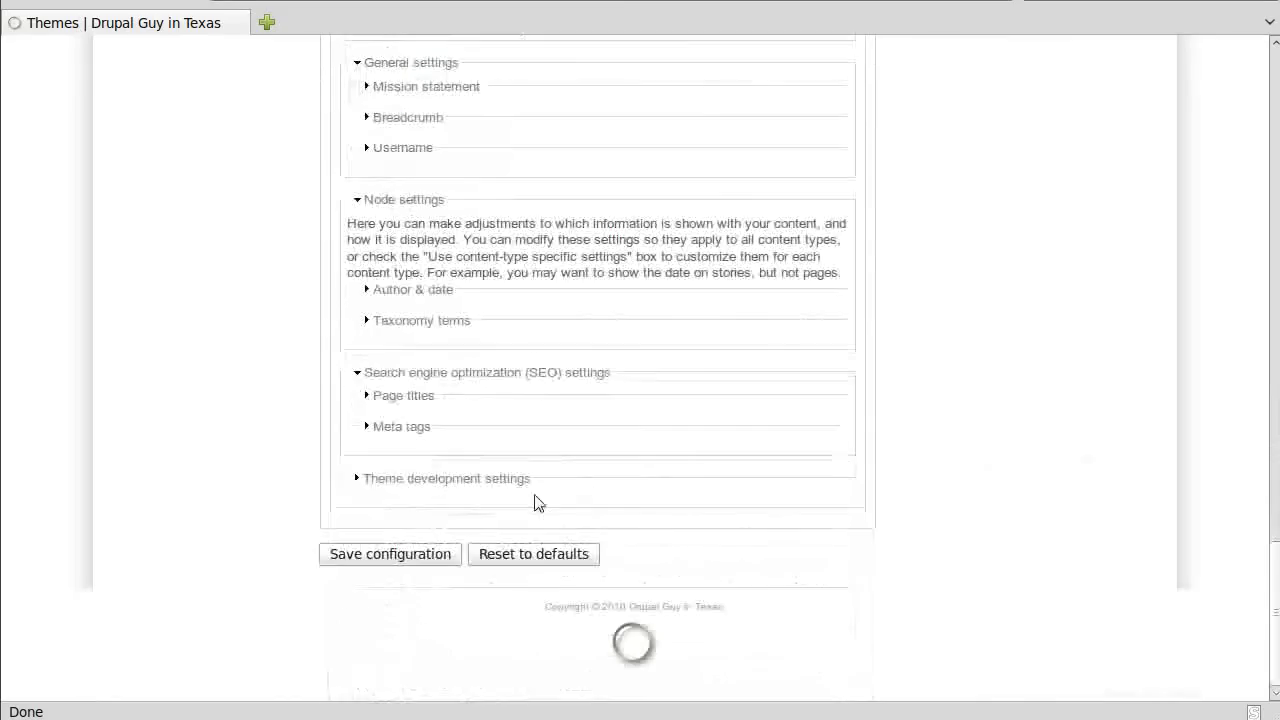
left_click(365, 553)
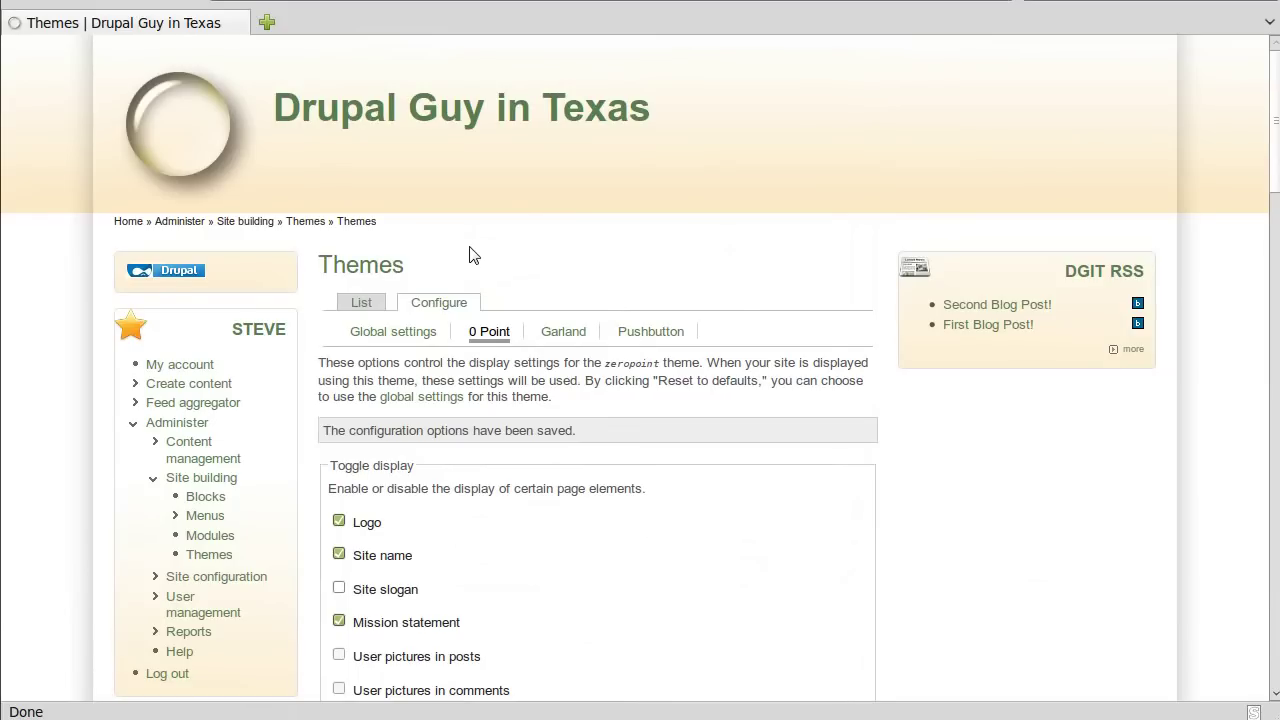
Make Garland the default theme instead of 0 Point and save the theme configuration.
left_click(360, 306)
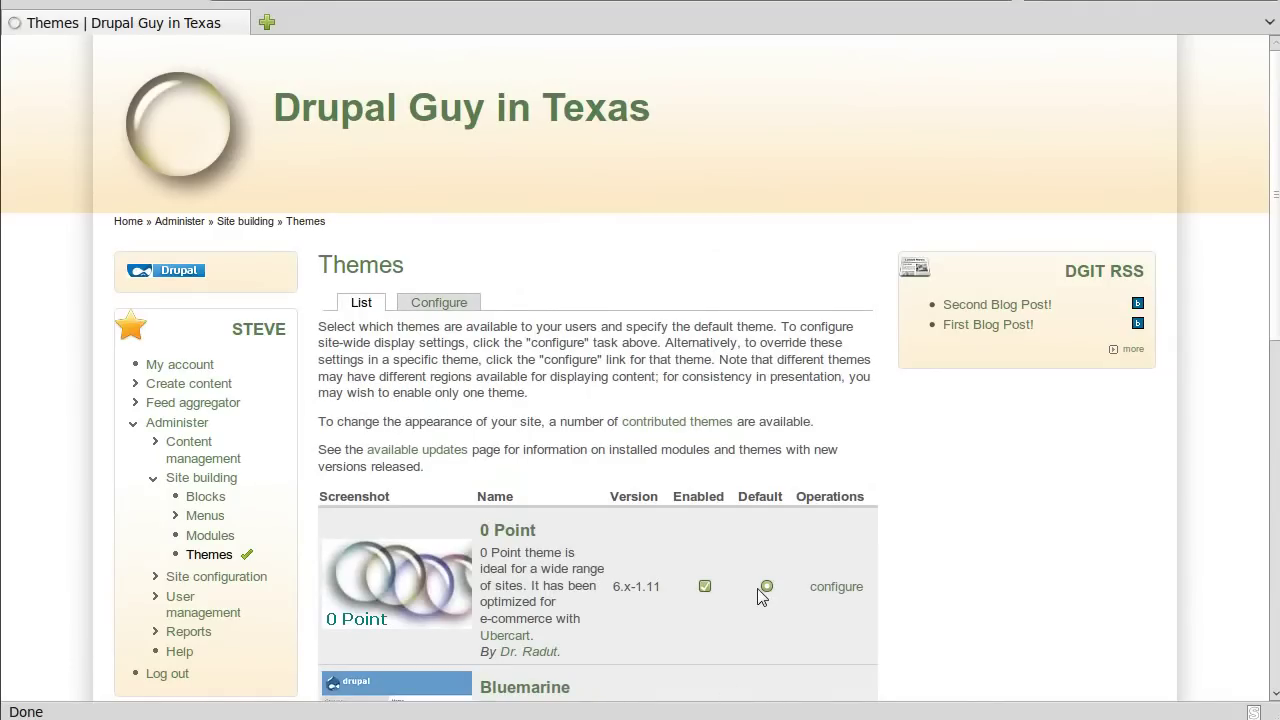
scroll(755, 586, "down", 5)
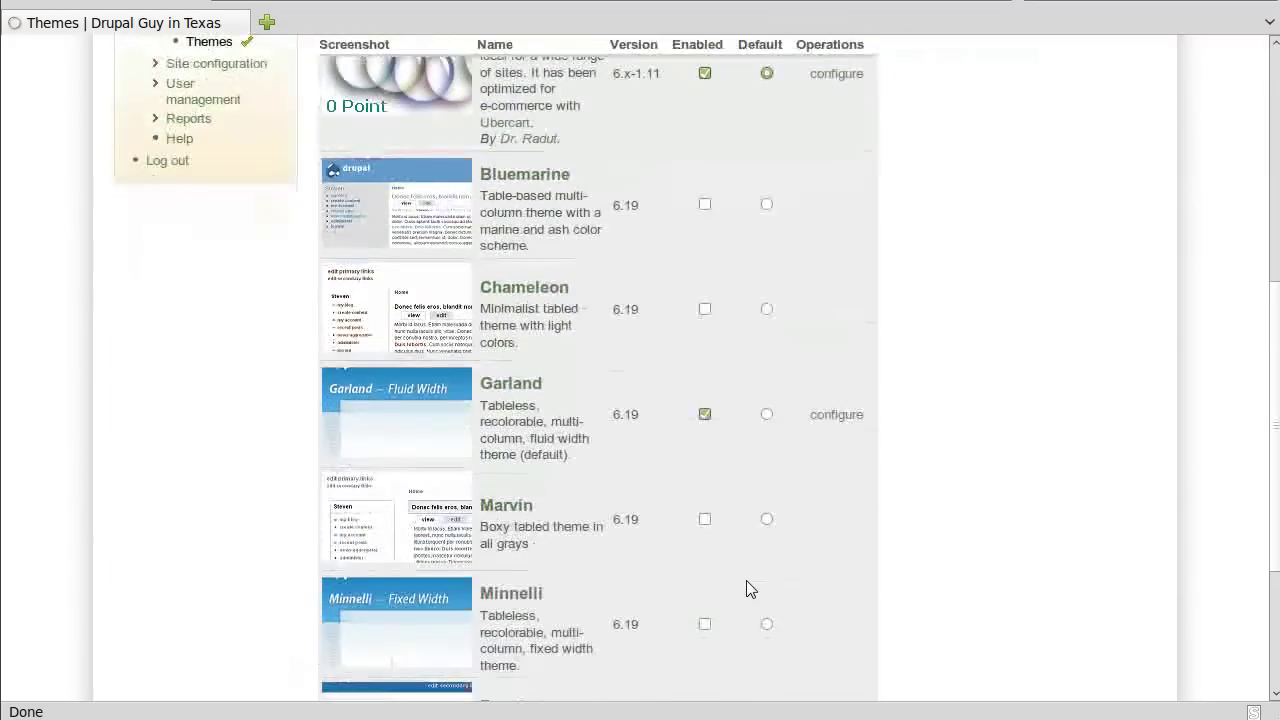
left_click(766, 414)
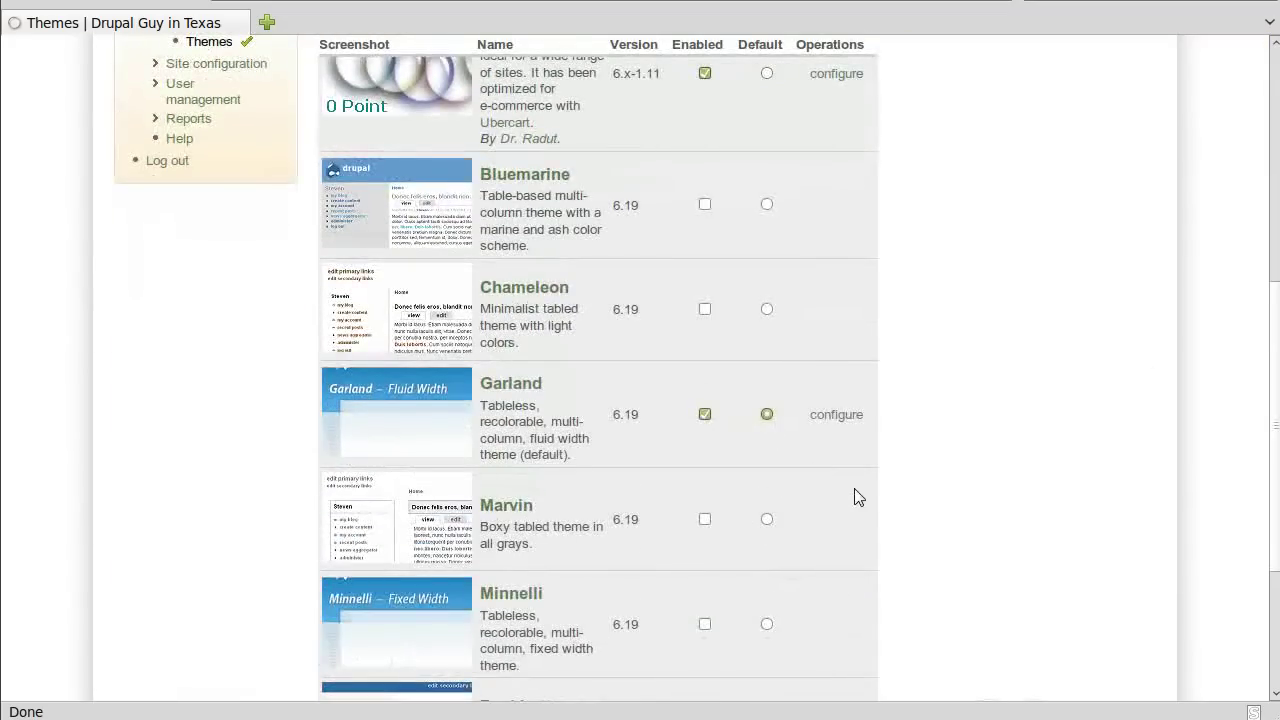
scroll(851, 497, "down", 3)
left_click(436, 553)
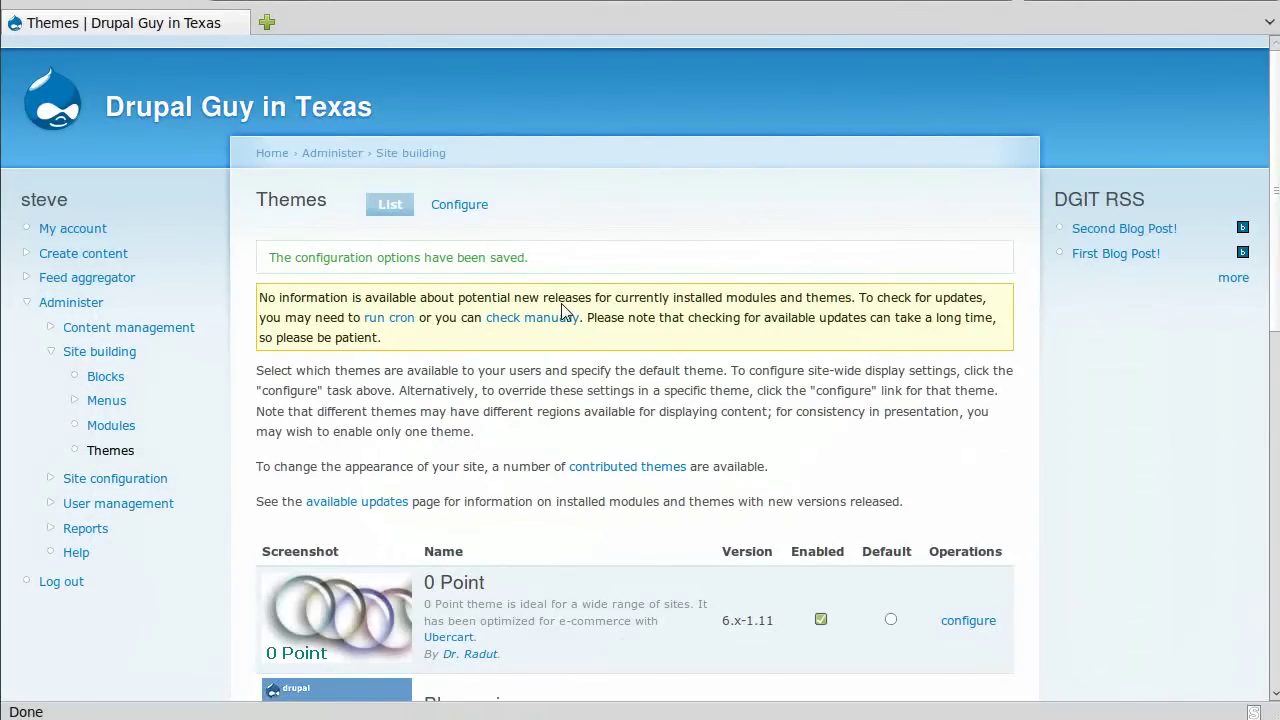
Go to Site building > Menus to see the Navigation, Primary and Secondary links menus.
left_click(129, 400)
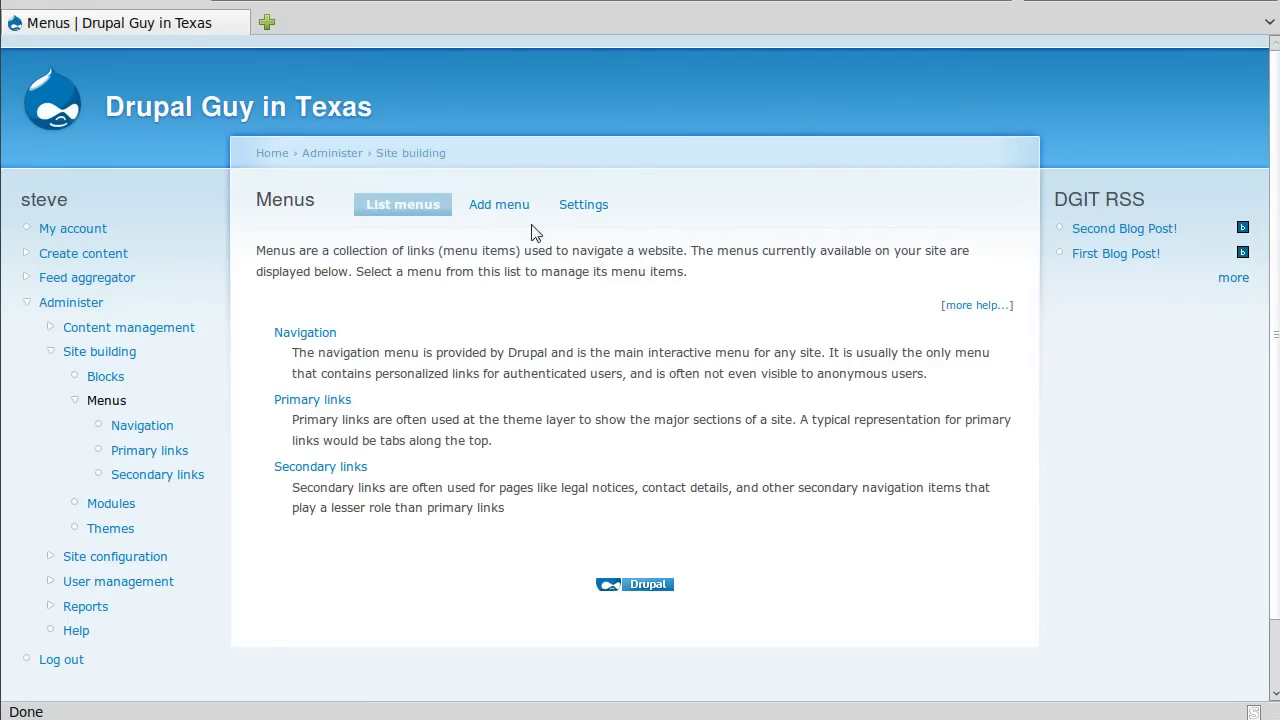
Start a new menu with machine name big12-teams and title Big 12 Teams.
left_click(496, 203)
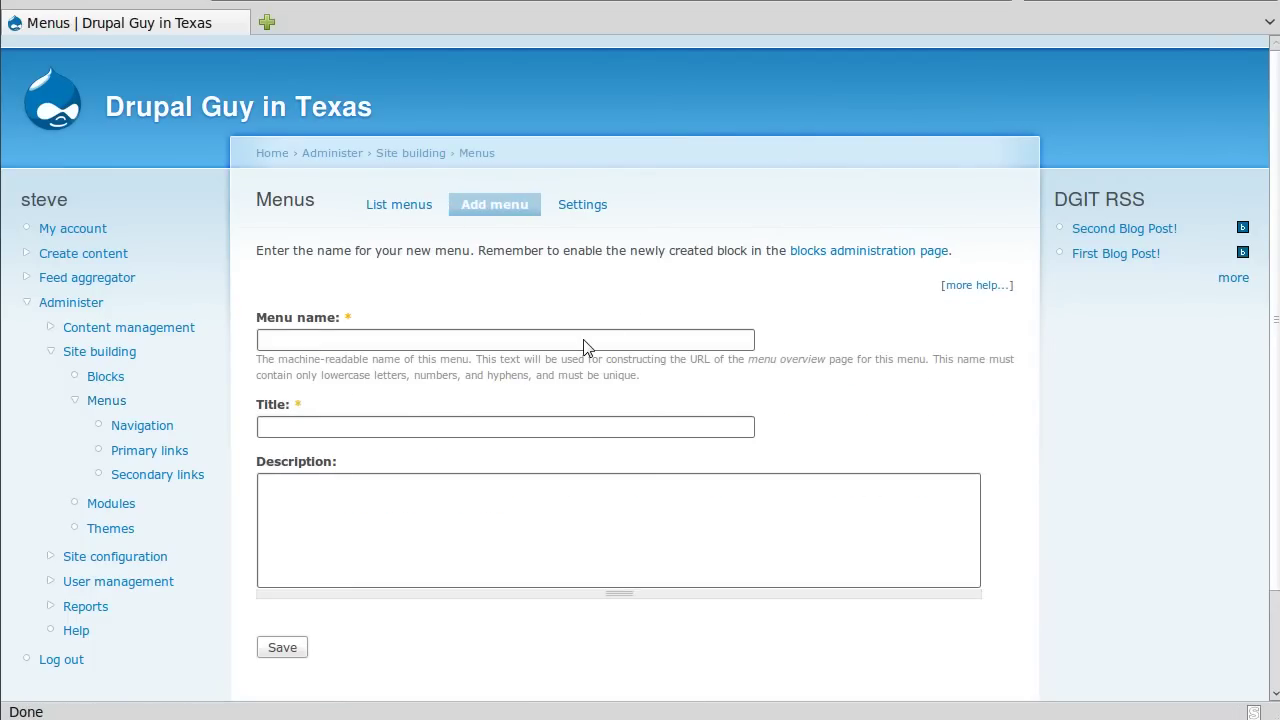
left_click(584, 345)
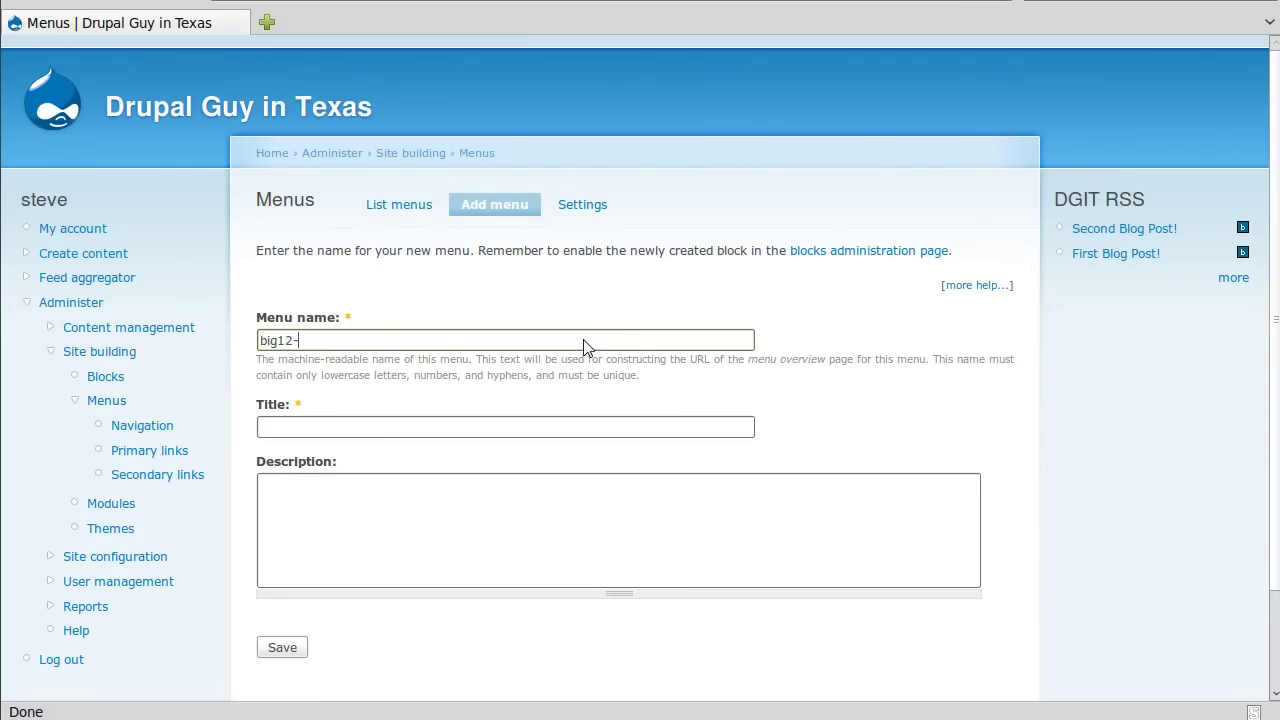
type("ms")
key("Tab")
type("B")
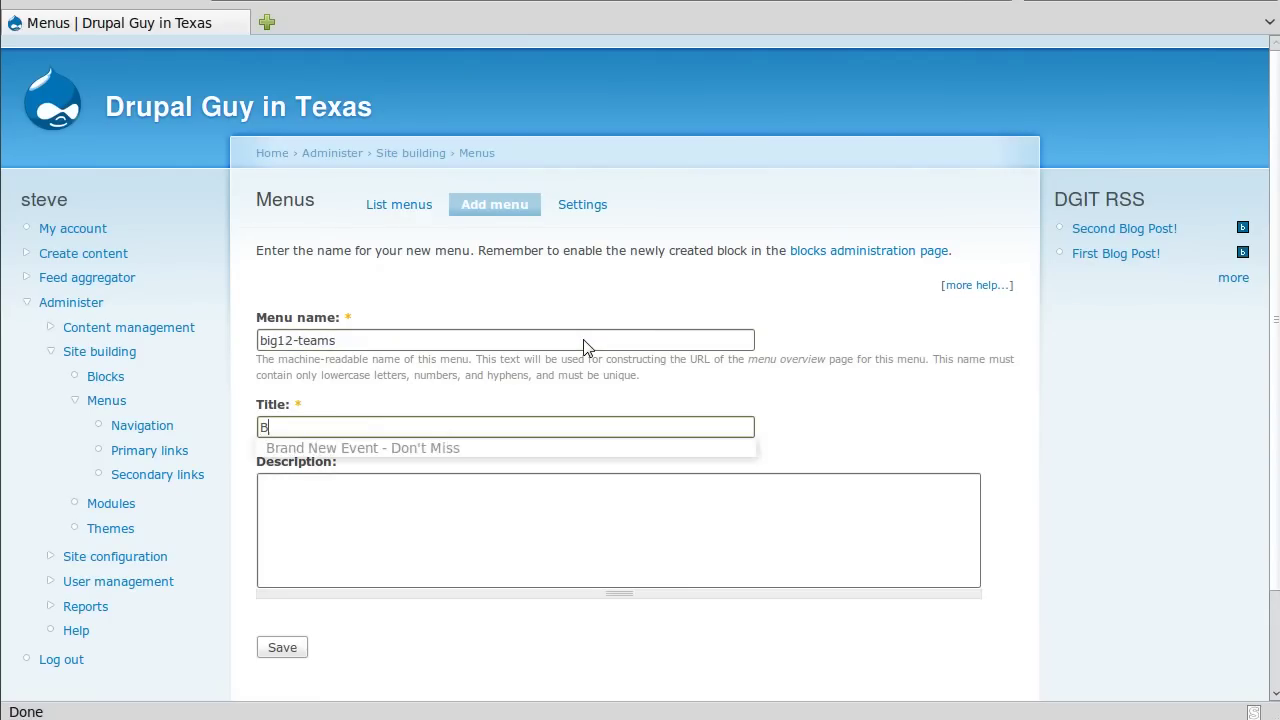
type("ig 12 Teams")
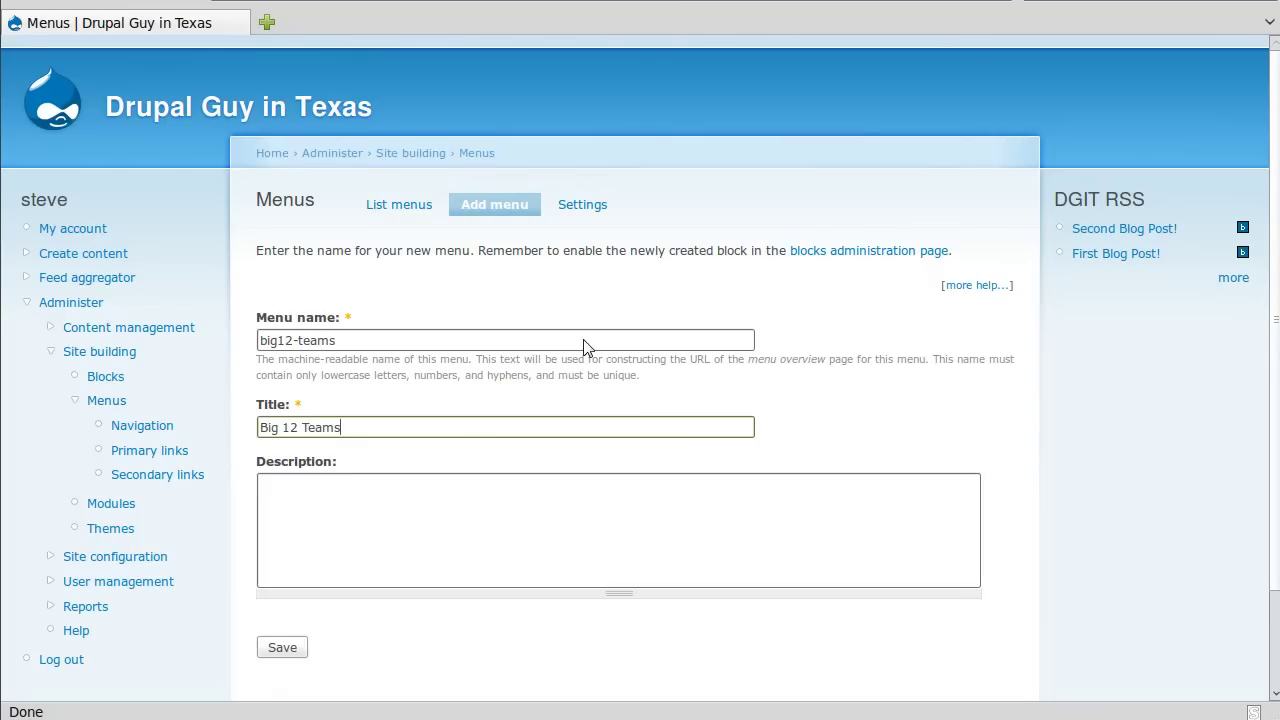
Save the Big 12 Teams menu, open its Add item form, and open a new browser tab.
scroll(520, 400, "down", 2)
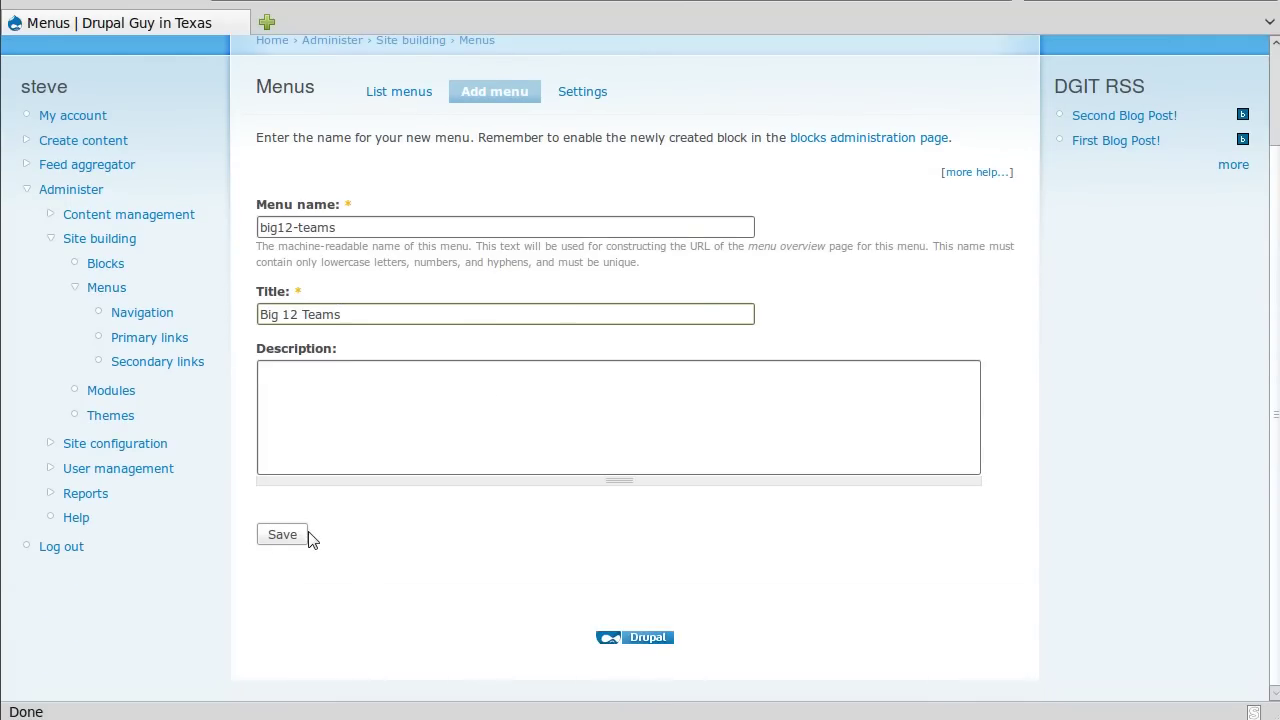
left_click(283, 535)
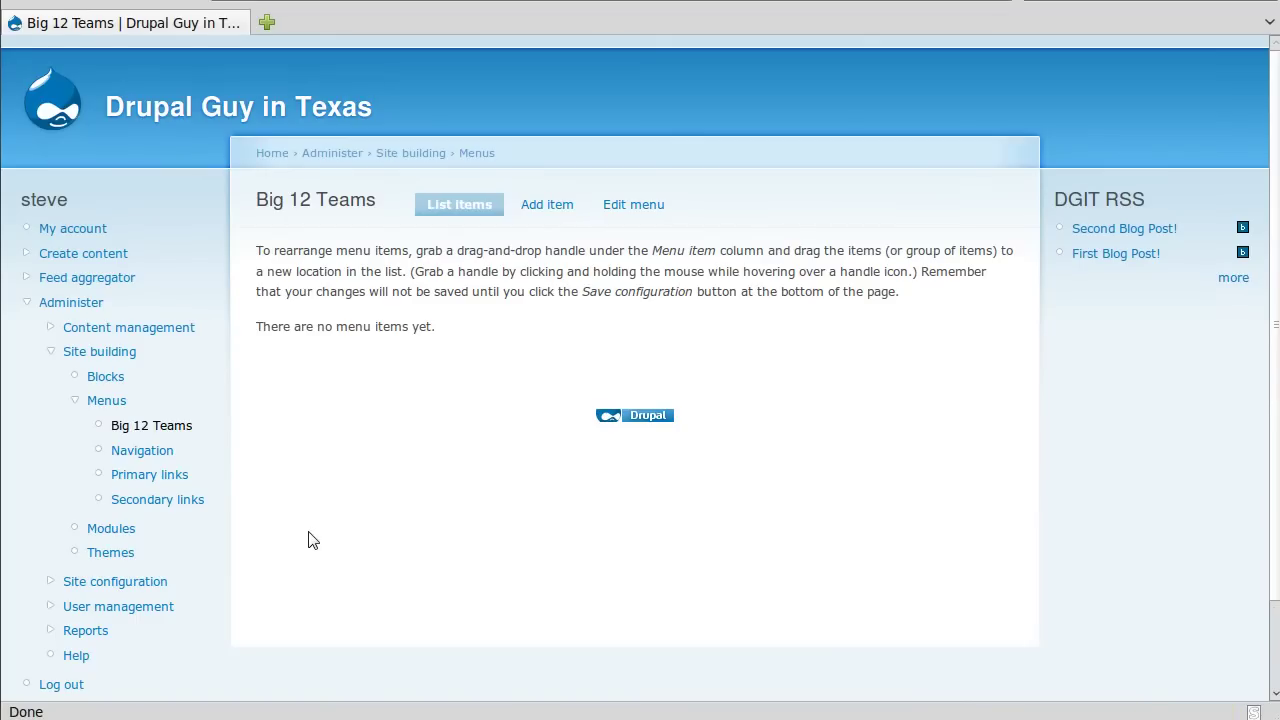
left_click(538, 204)
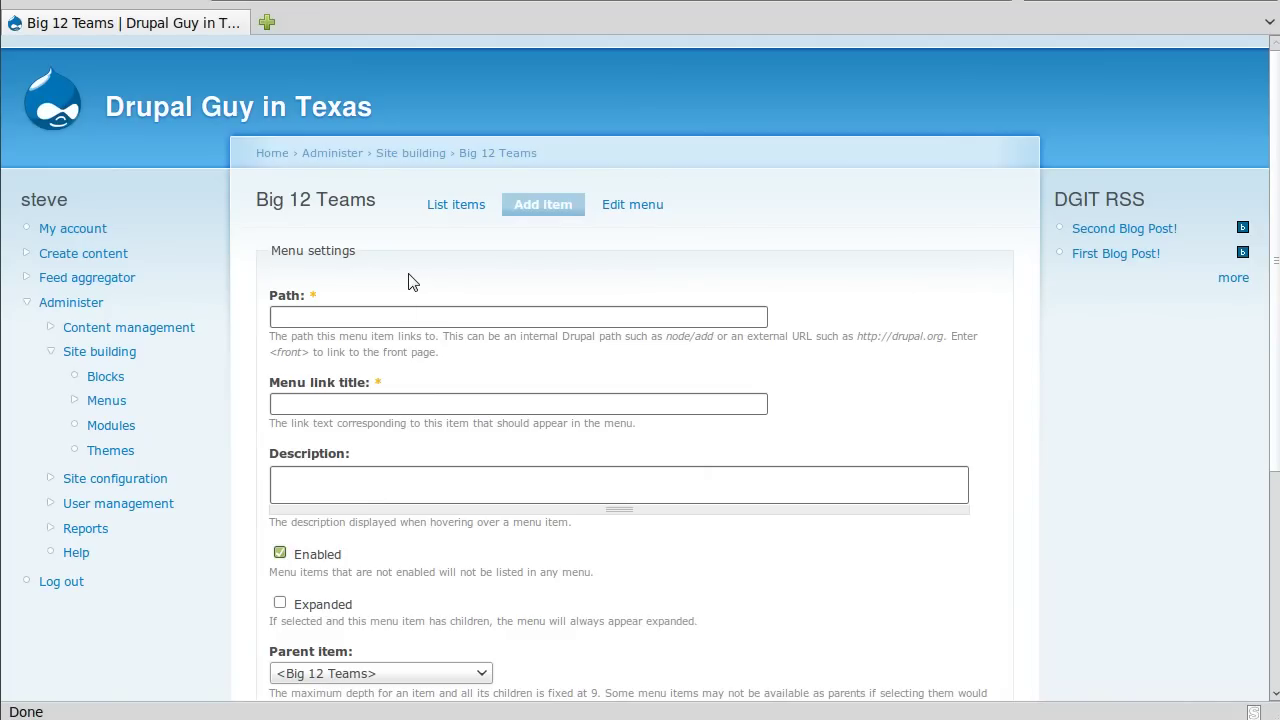
key("ctrl+t")
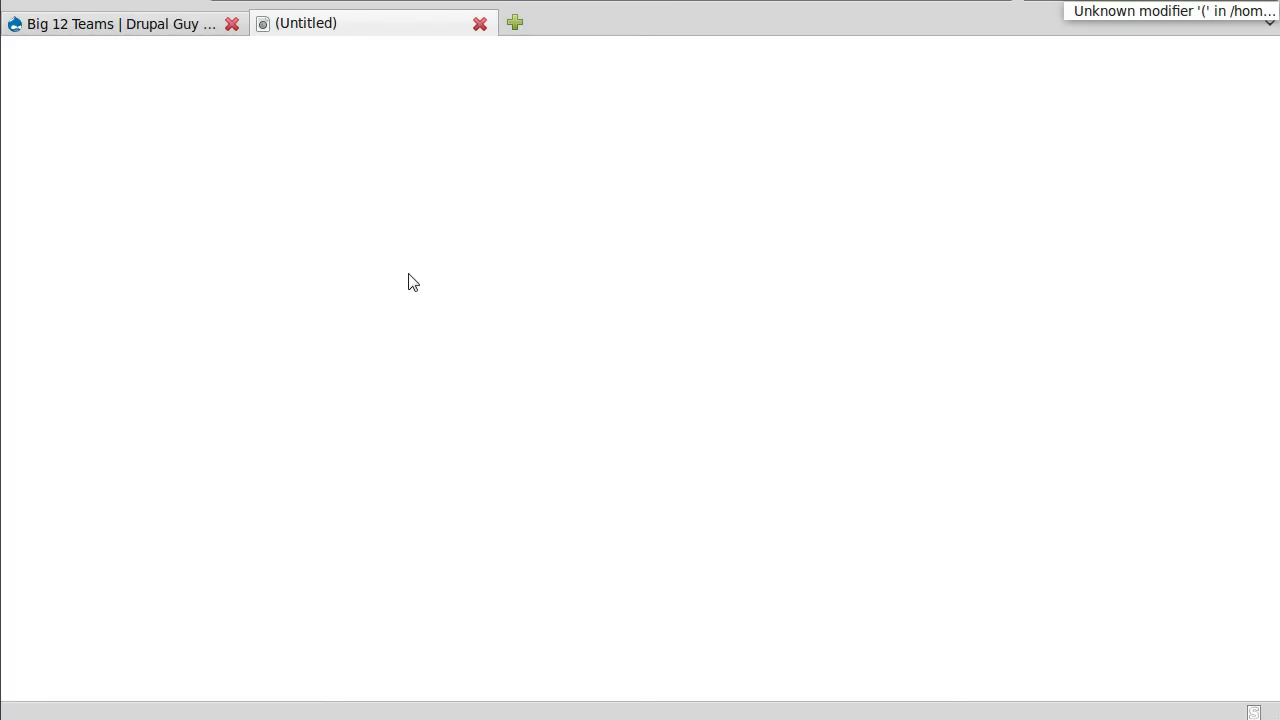
Search Google for texas tech football and open the official Red Raiders site.
key("Return")
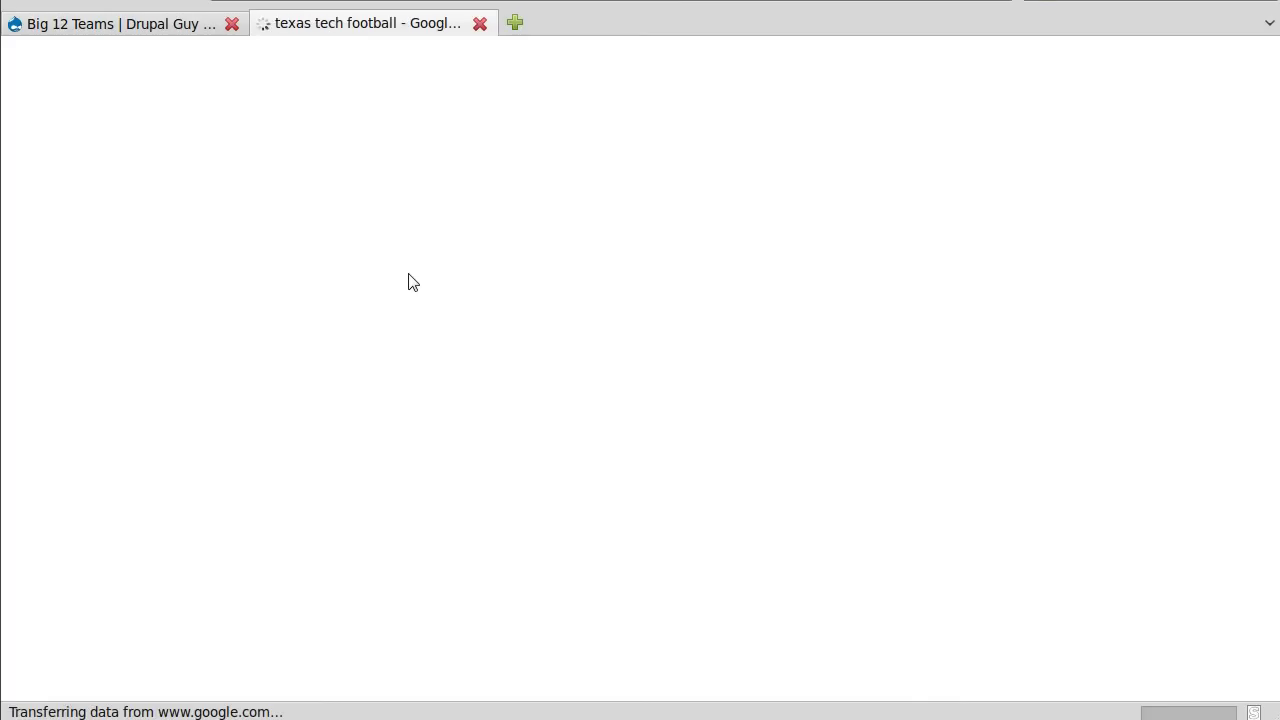
left_click(130, 501)
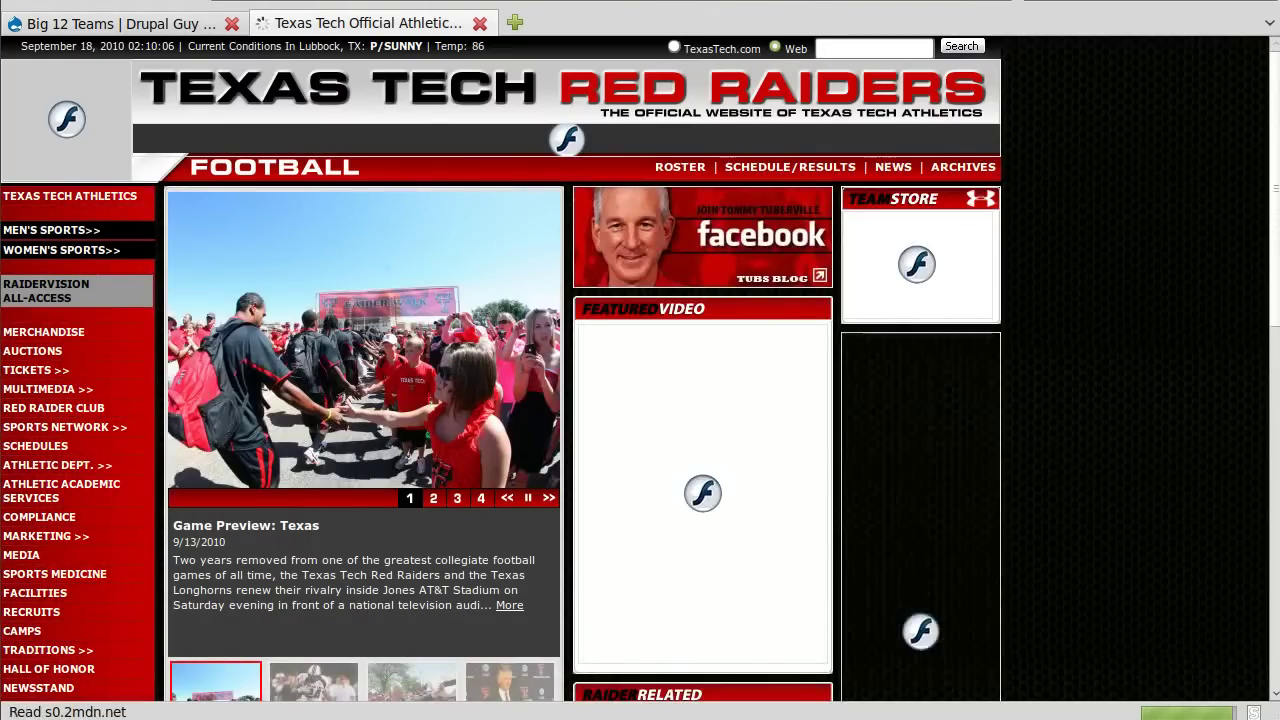
Paste the Texas Tech football URL as the Big 12 Teams link path and enter its title.
left_click(110, 22)
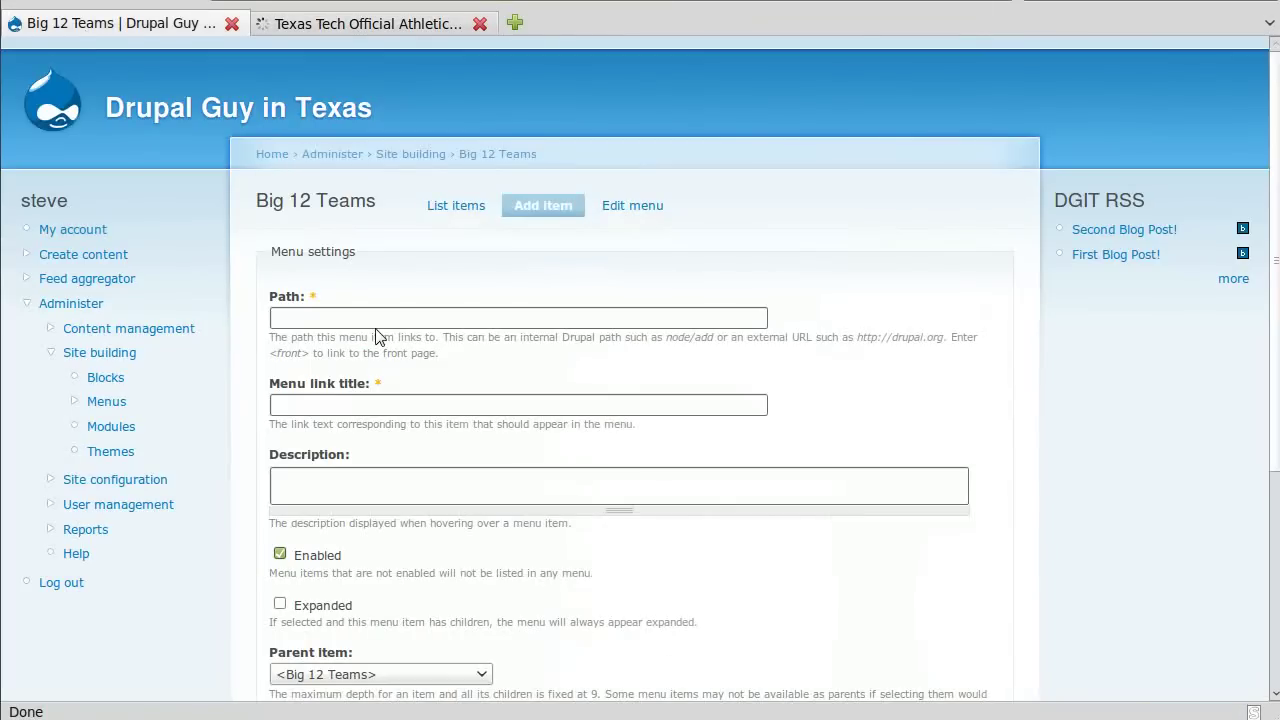
type("http://www.texastech.com/sports/m-footbl/text-m-footbl-body.html")
left_click(494, 412)
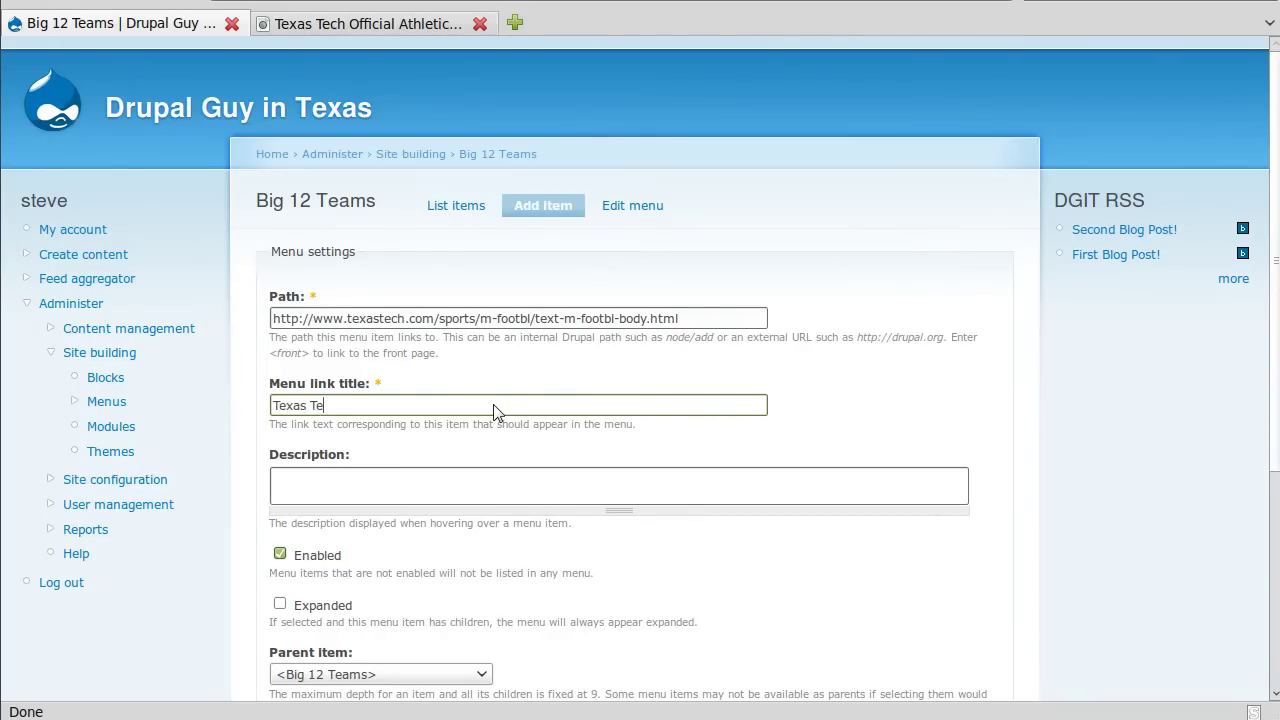
scroll(494, 412, "down", 1)
scroll(437, 500, "down", 2)
scroll(362, 586, "down", 3)
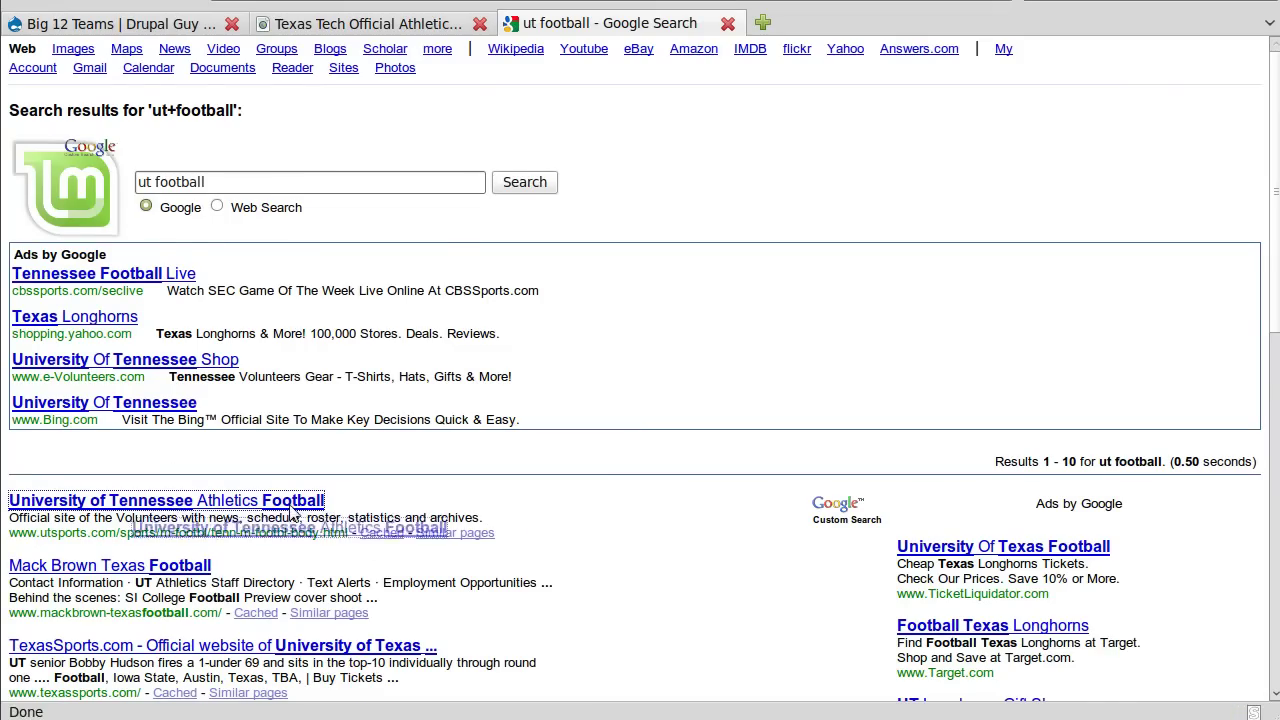
Open TexasSports.com from the results, then start another Big 12 Teams menu item in Drupal.
scroll(280, 510, "down", 3)
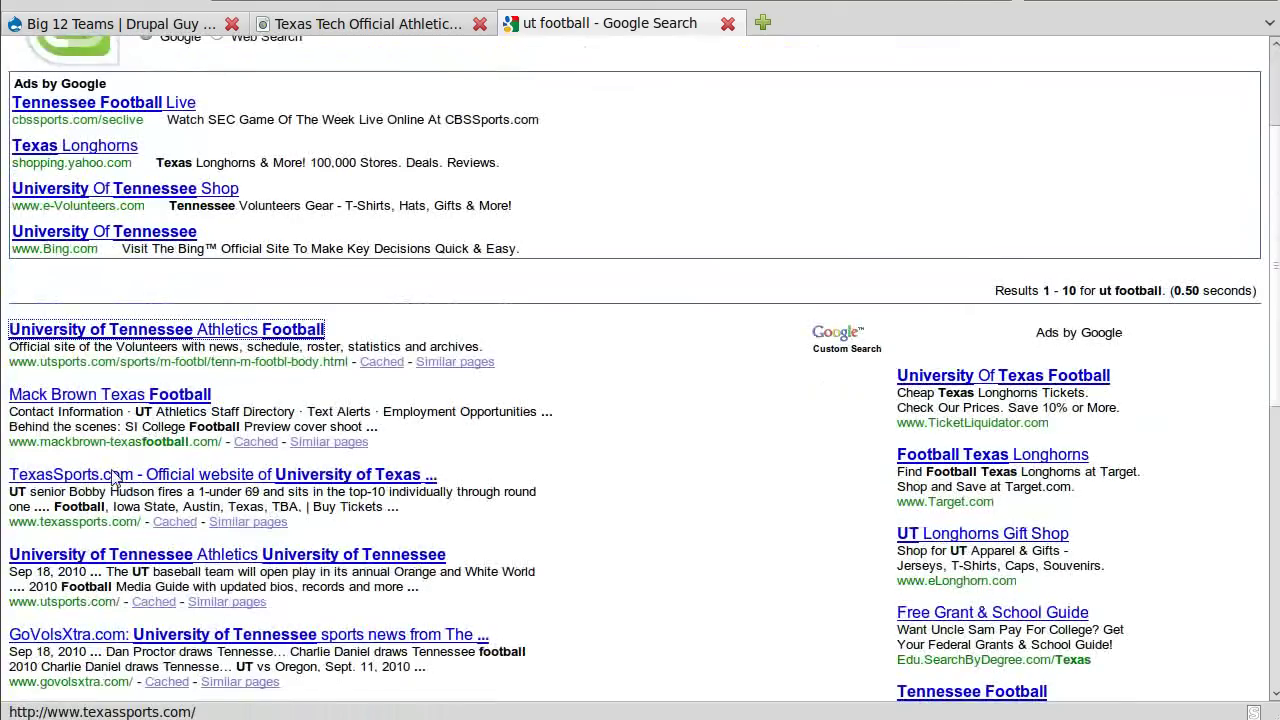
left_click(200, 476)
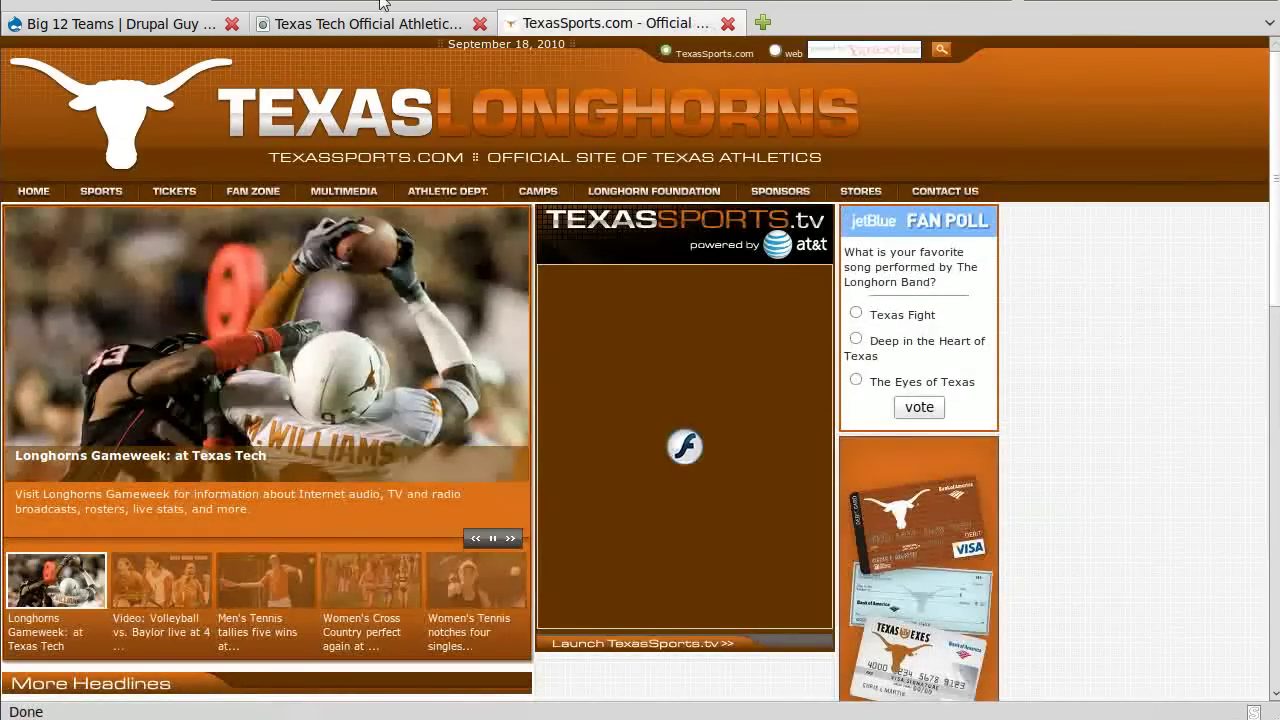
left_click(190, 23)
left_click(523, 207)
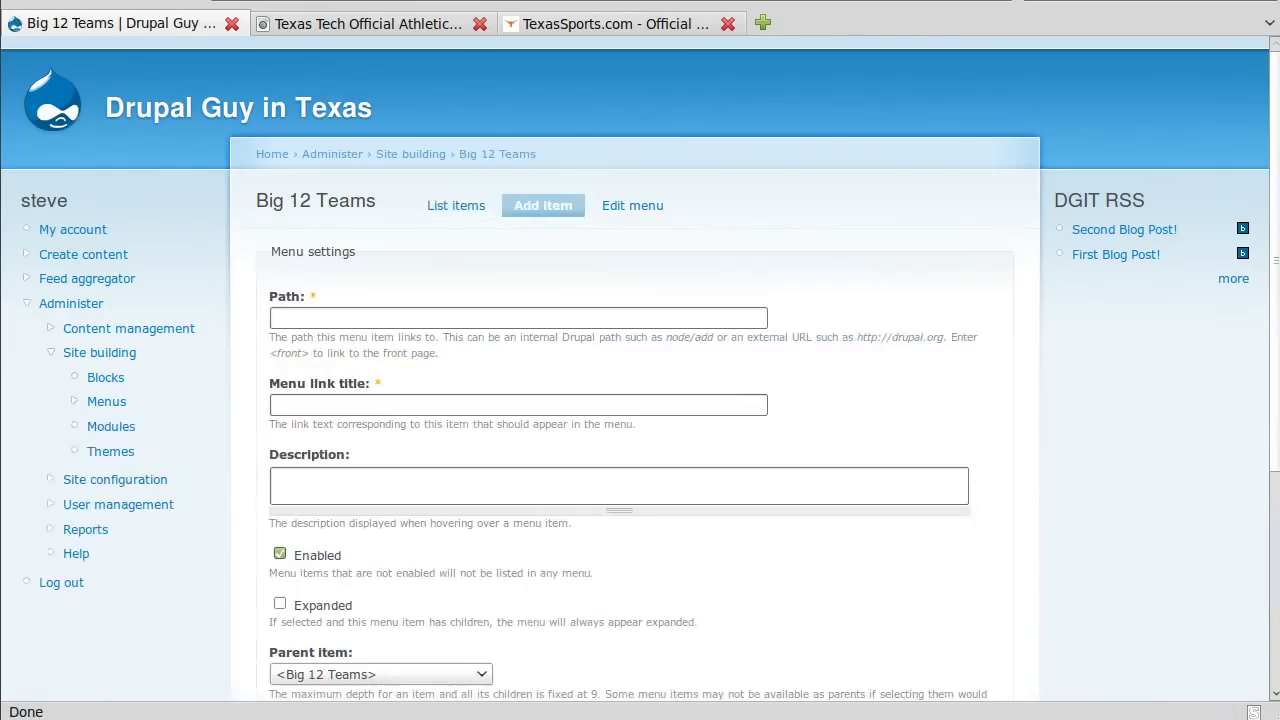
Paste the TexasSports.com URL as the new link's path and title it UT Football.
left_click(615, 320)
type("http://www.texassports.com/")
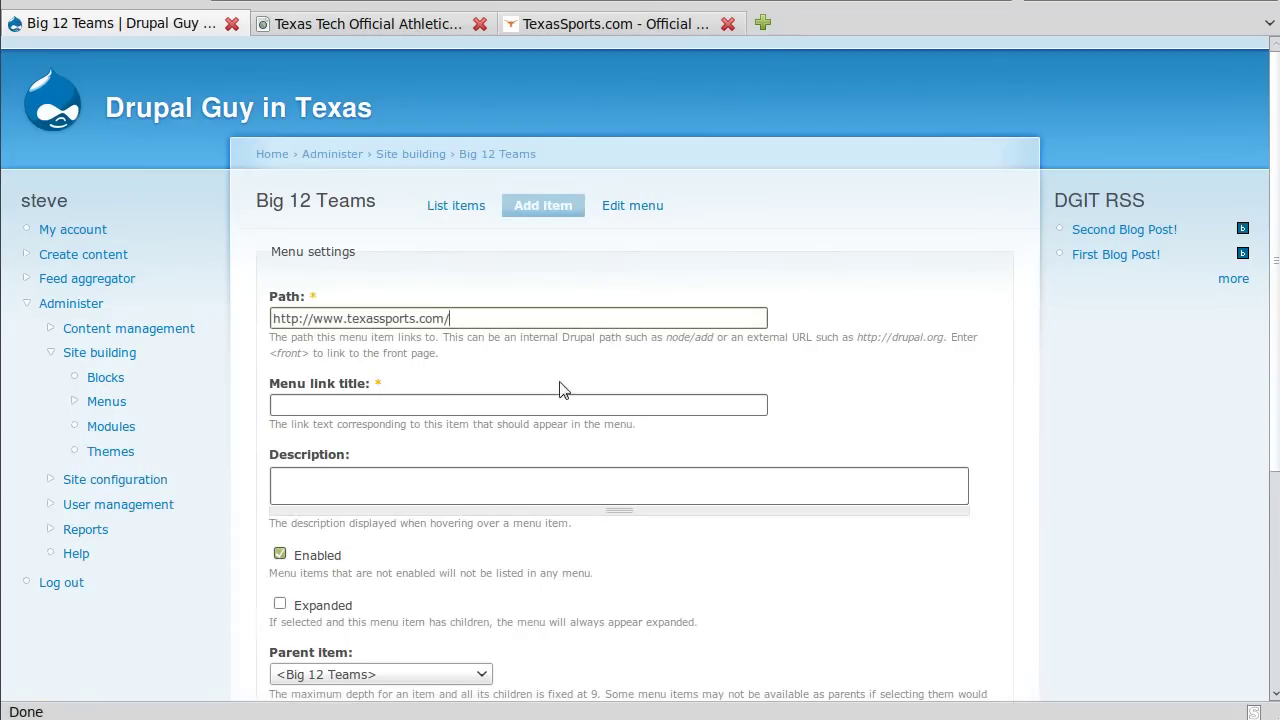
left_click(561, 406)
type("U")
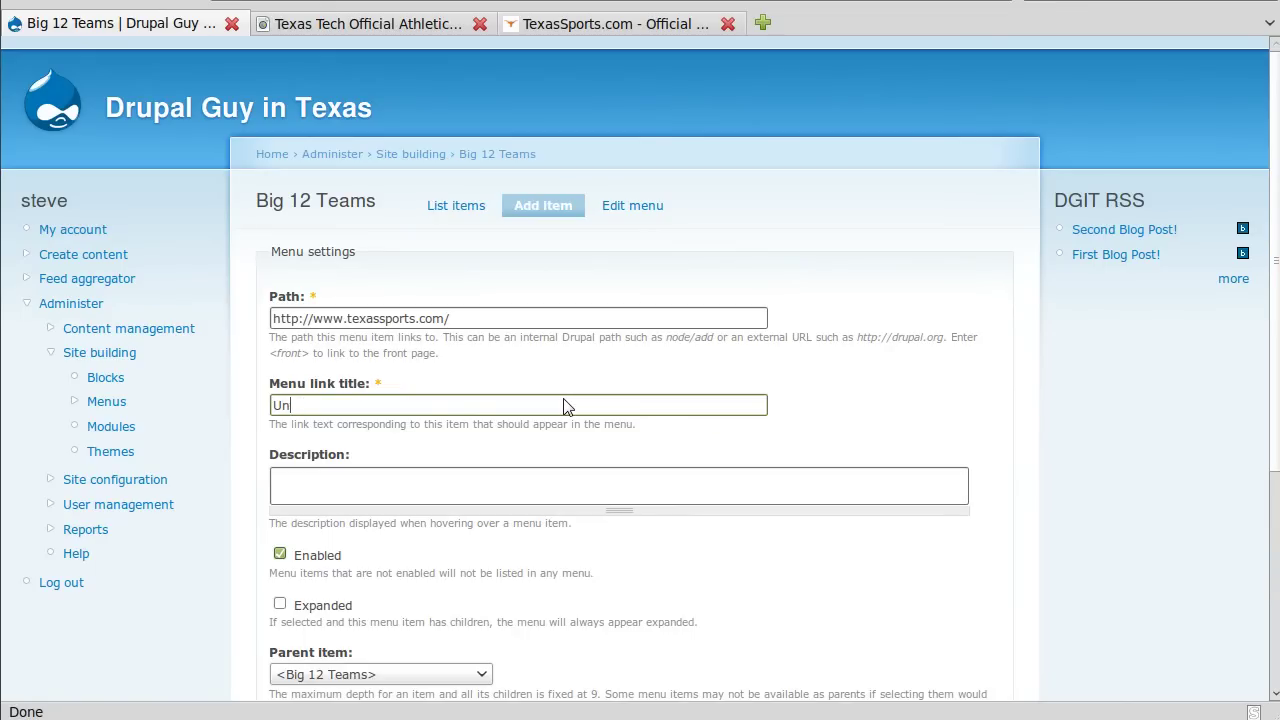
type("T")
key("Tab")
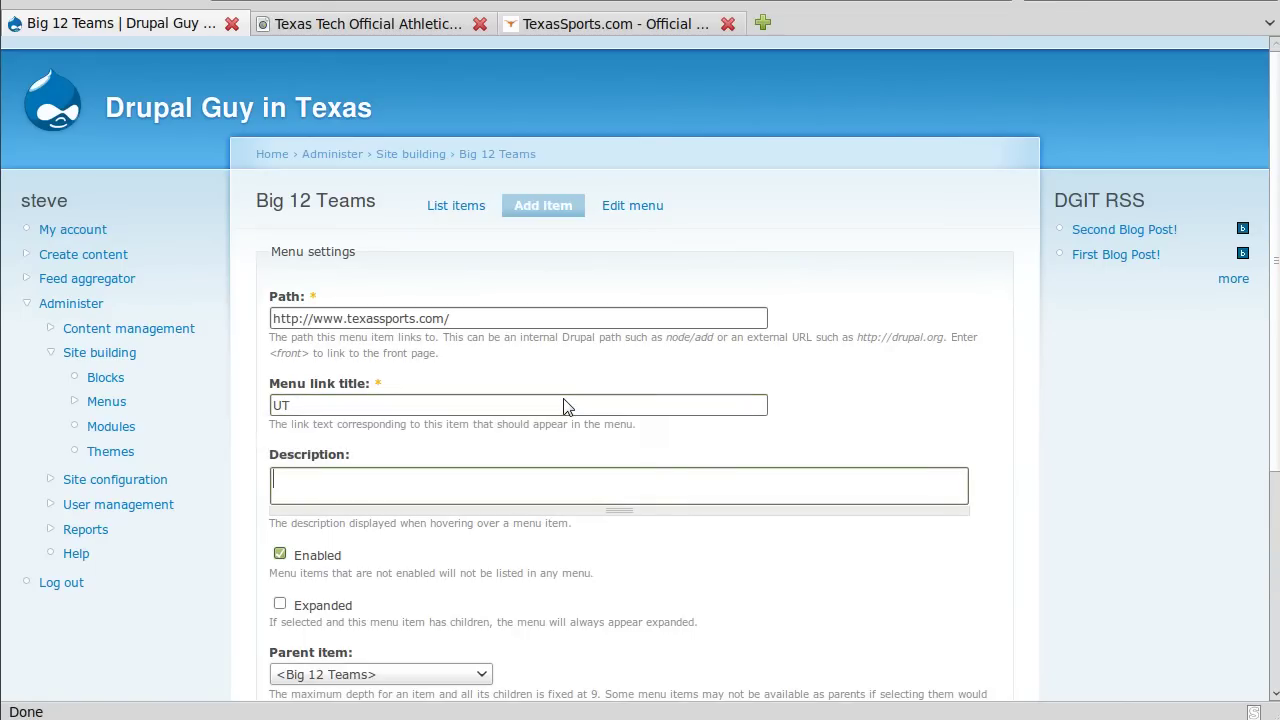
left_click(565, 405)
type("Football")
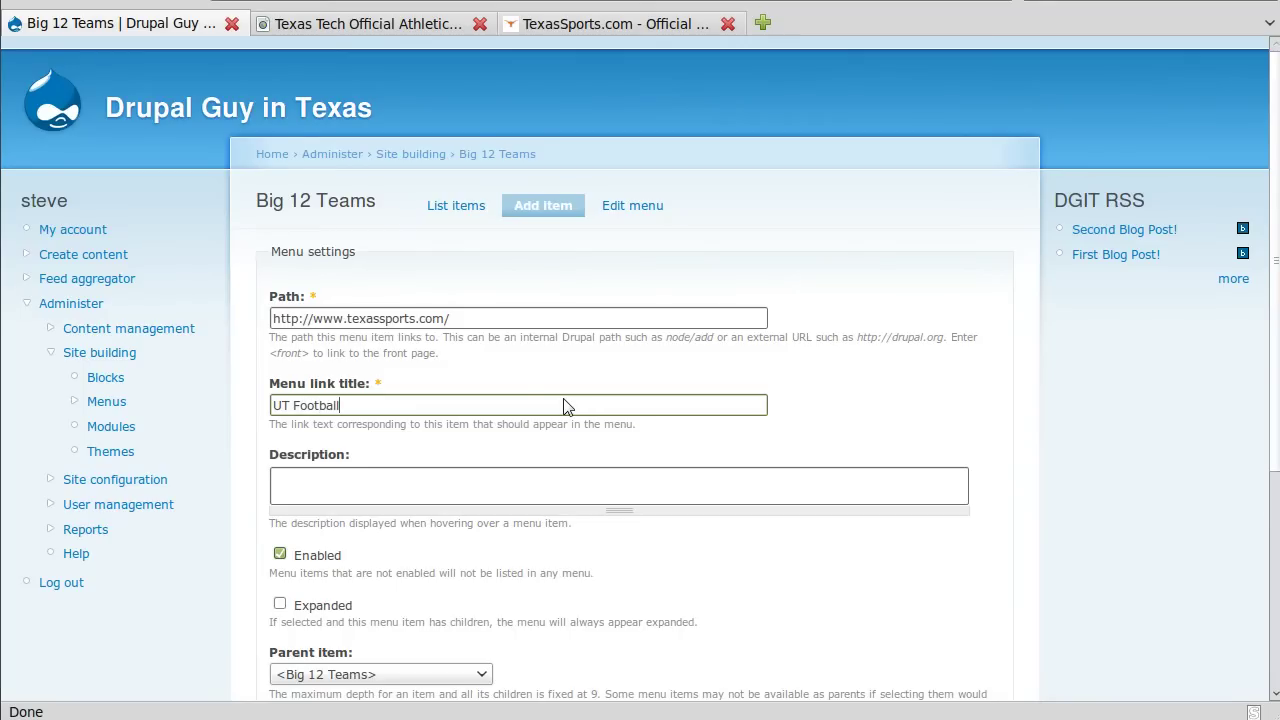
Save the UT Football menu link and open a new browser tab.
scroll(497, 449, "down", 1)
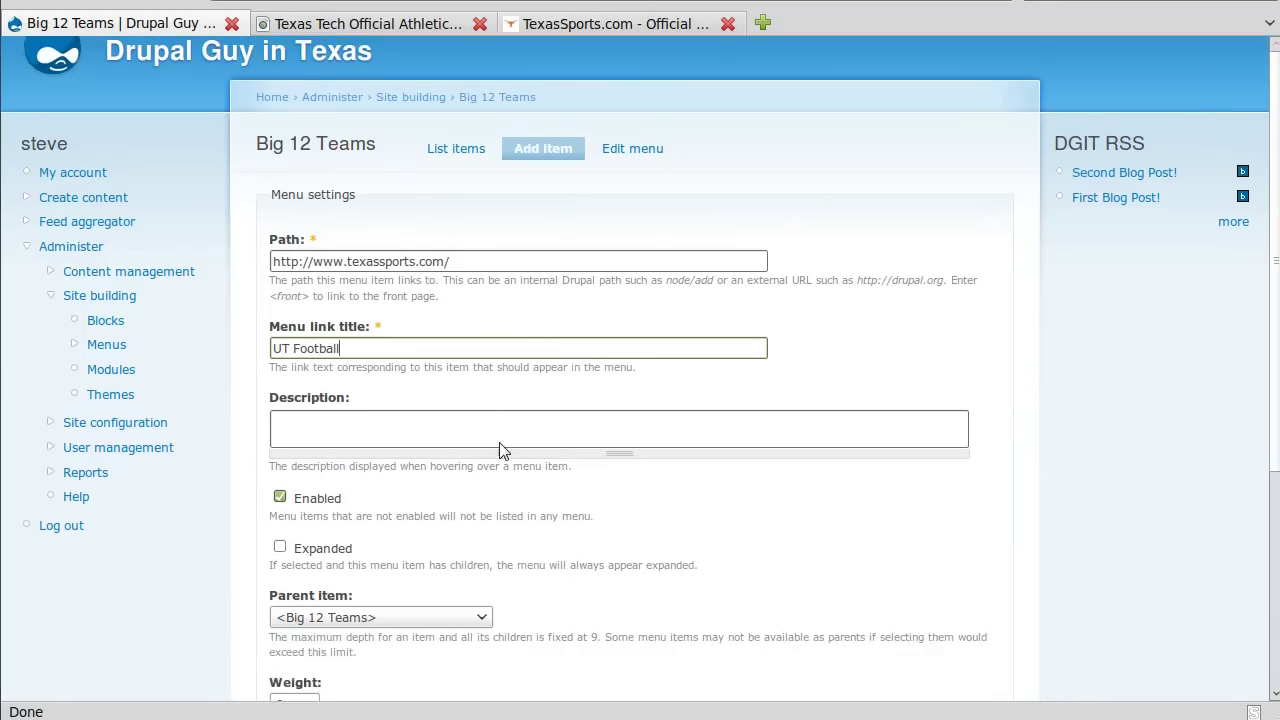
scroll(209, 654, "down", 2)
scroll(294, 637, "down", 1)
left_click(294, 637)
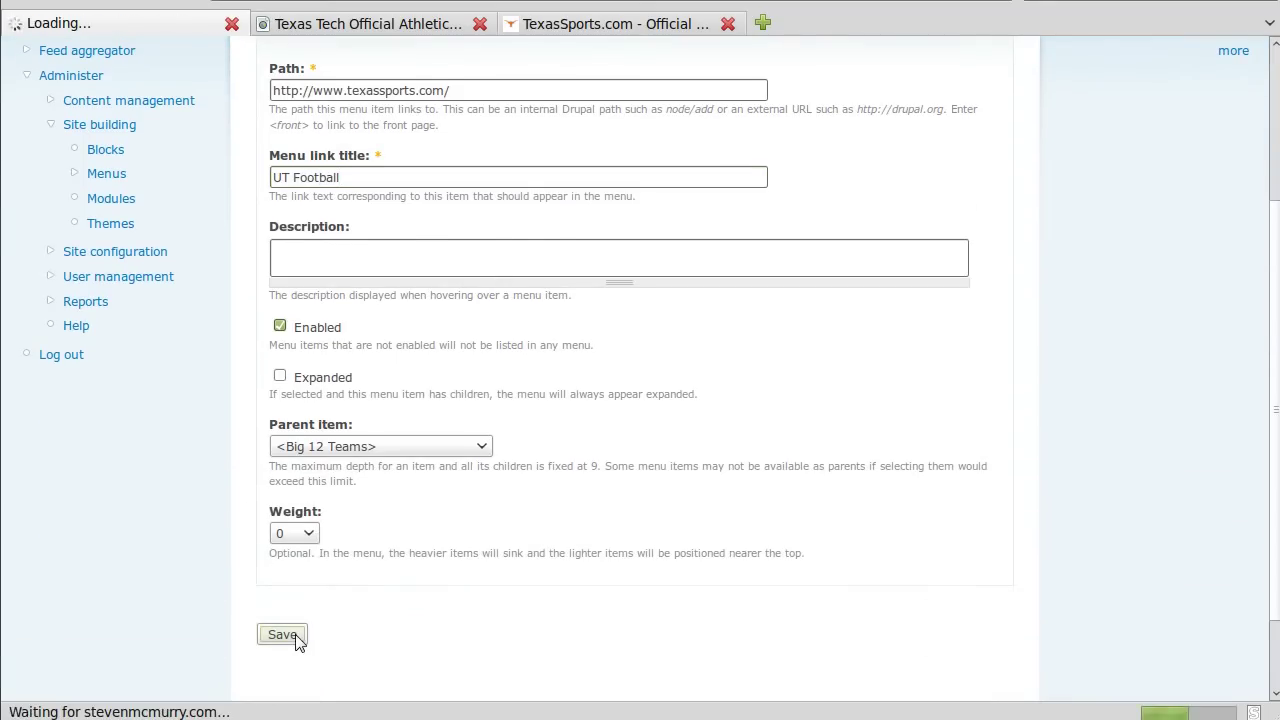
key("ctrl+t")
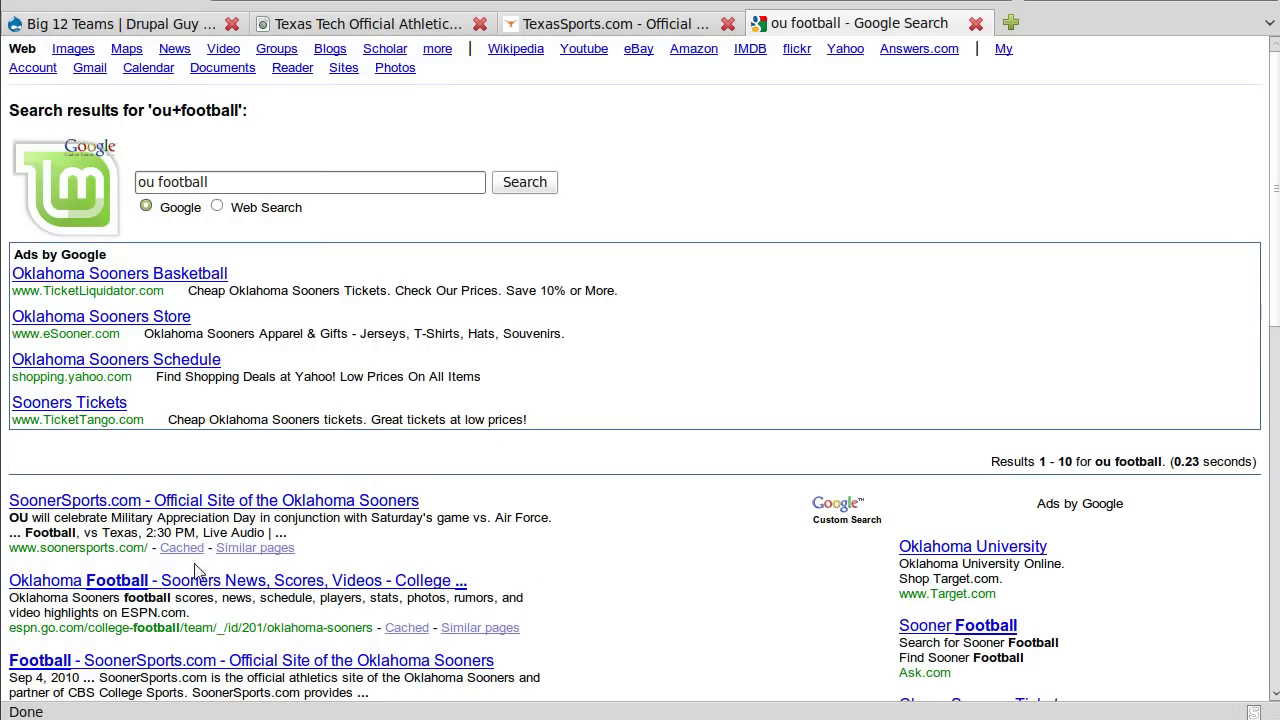
Open SoonerSports.com from the ou football results, then start another Big 12 Teams menu item.
left_click(222, 503)
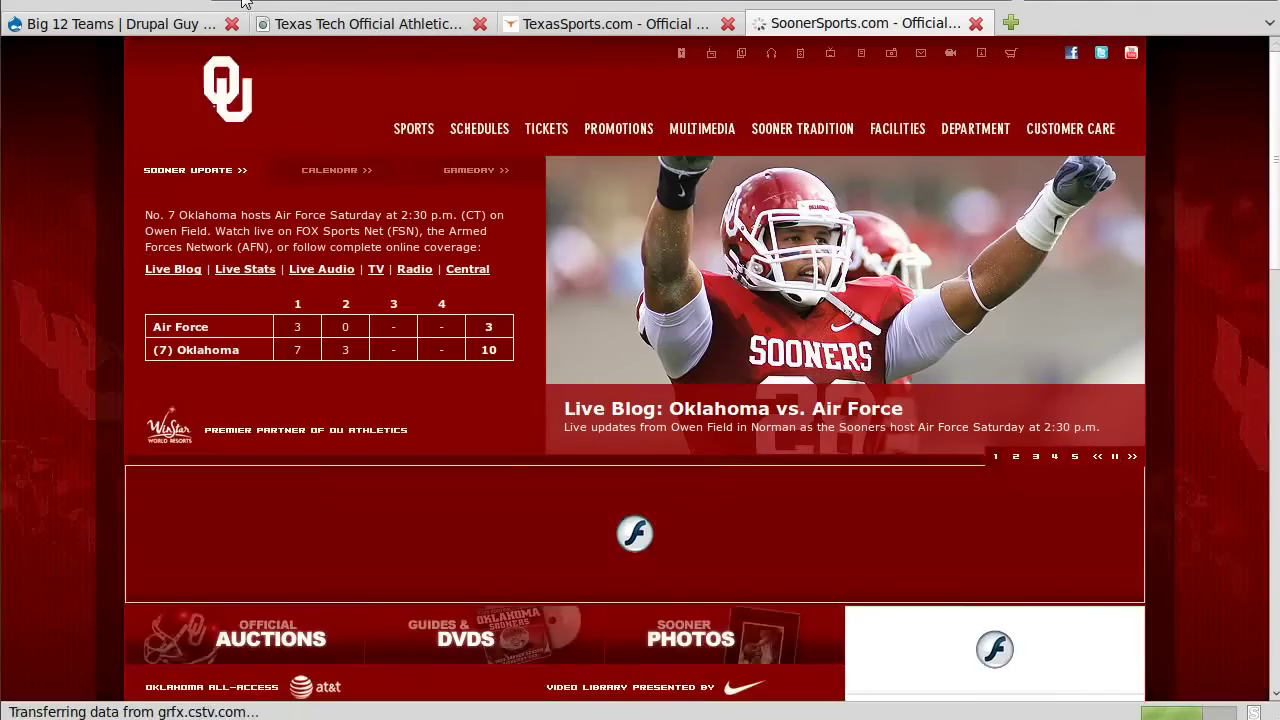
left_click(393, 26)
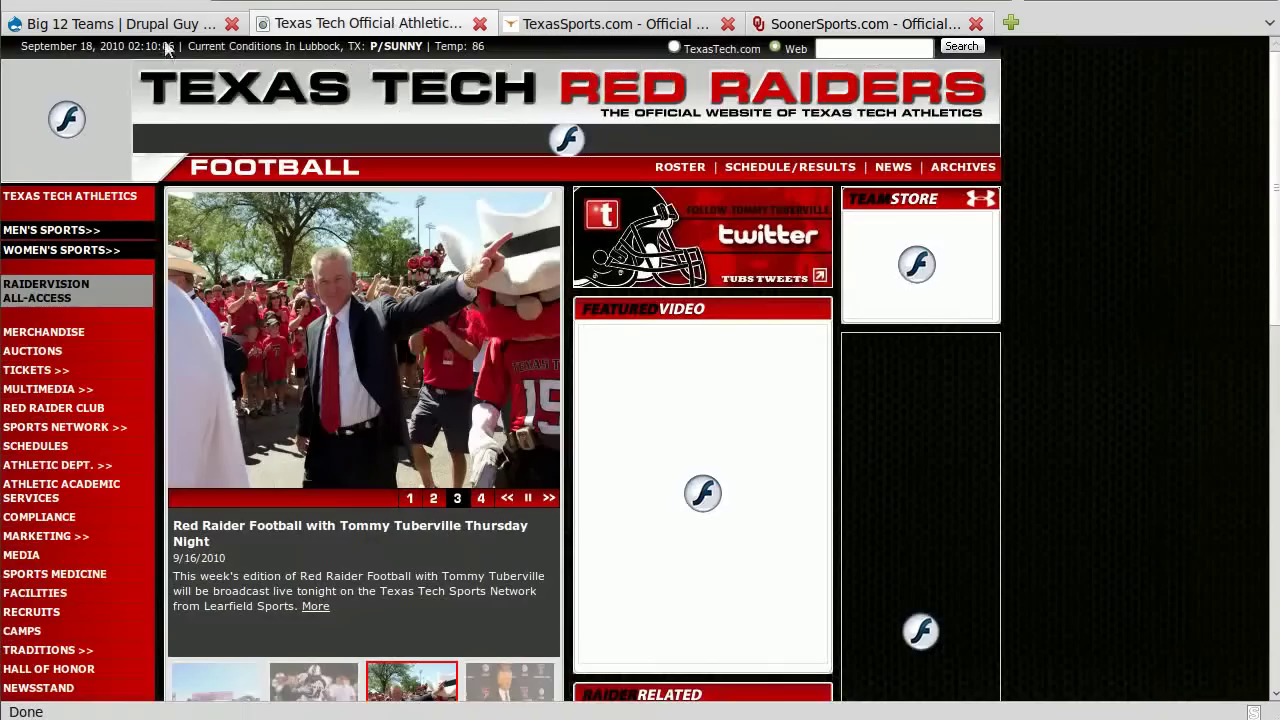
left_click(164, 30)
left_click(547, 205)
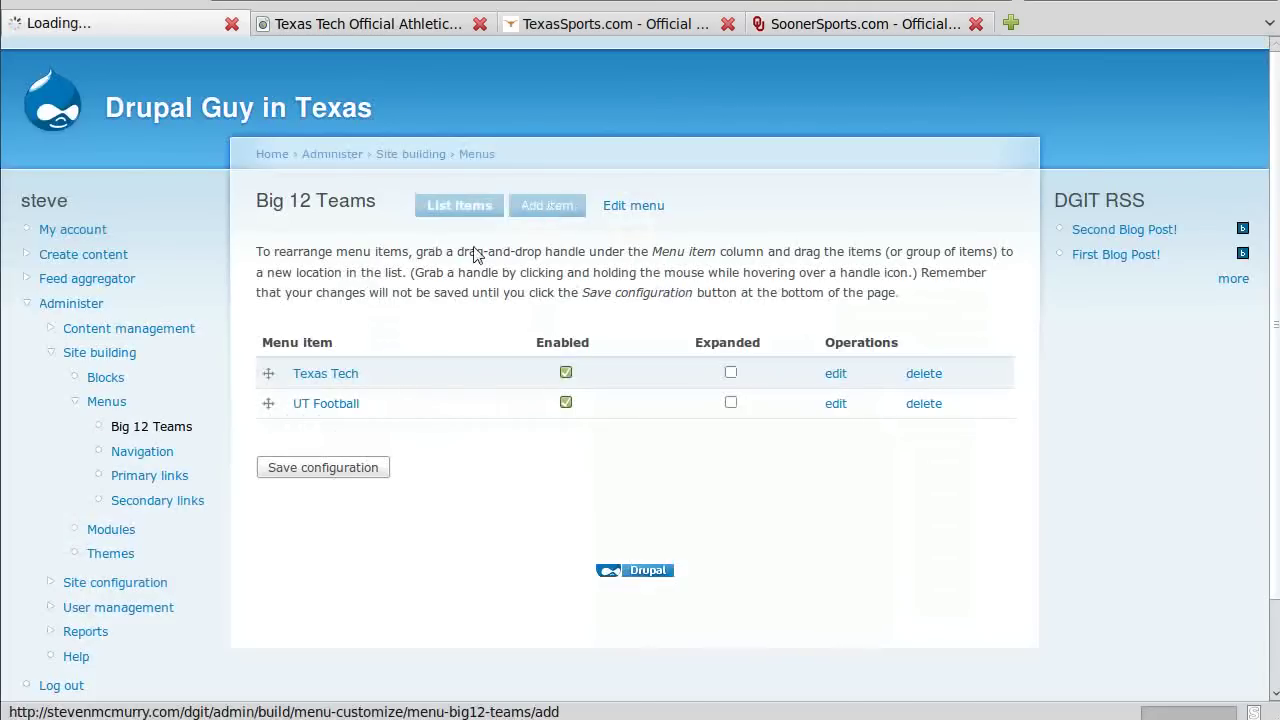
Save an OU Football link to soonersports.com in Big 12 Teams, then go to Blocks.
left_click(452, 318)
type("http://www.soonersports.com/")
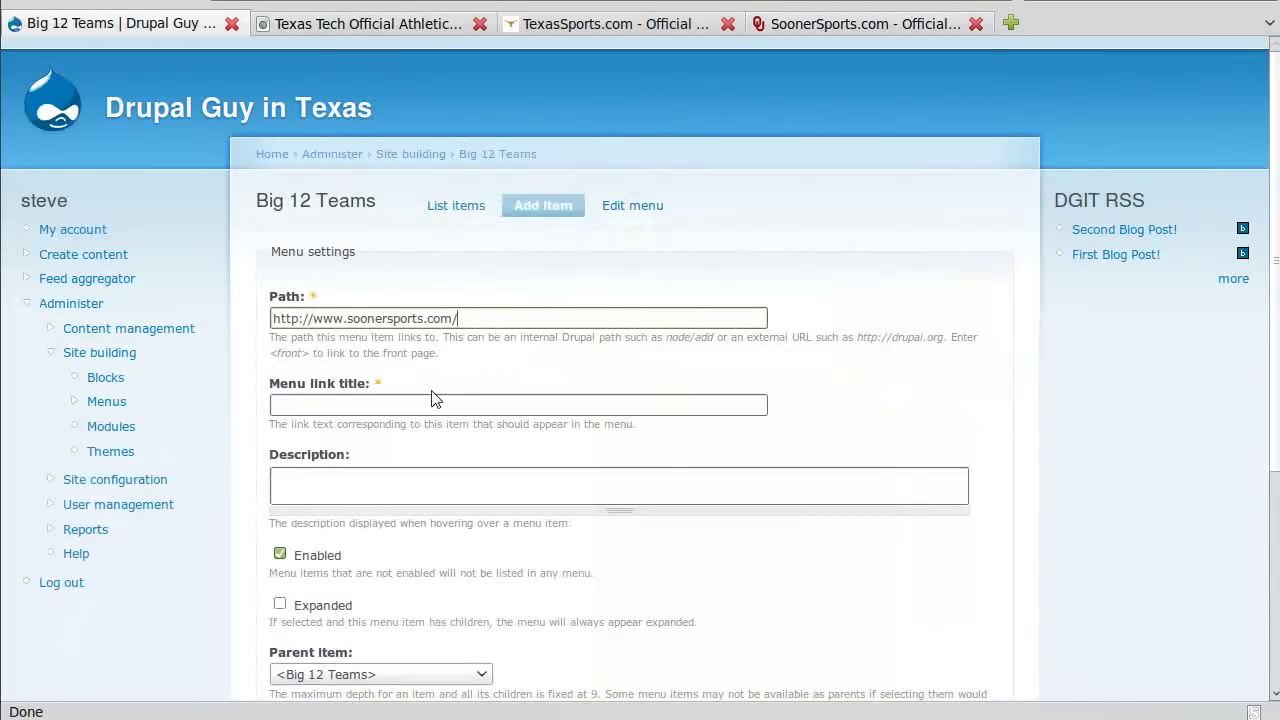
left_click(435, 400)
type("U Football")
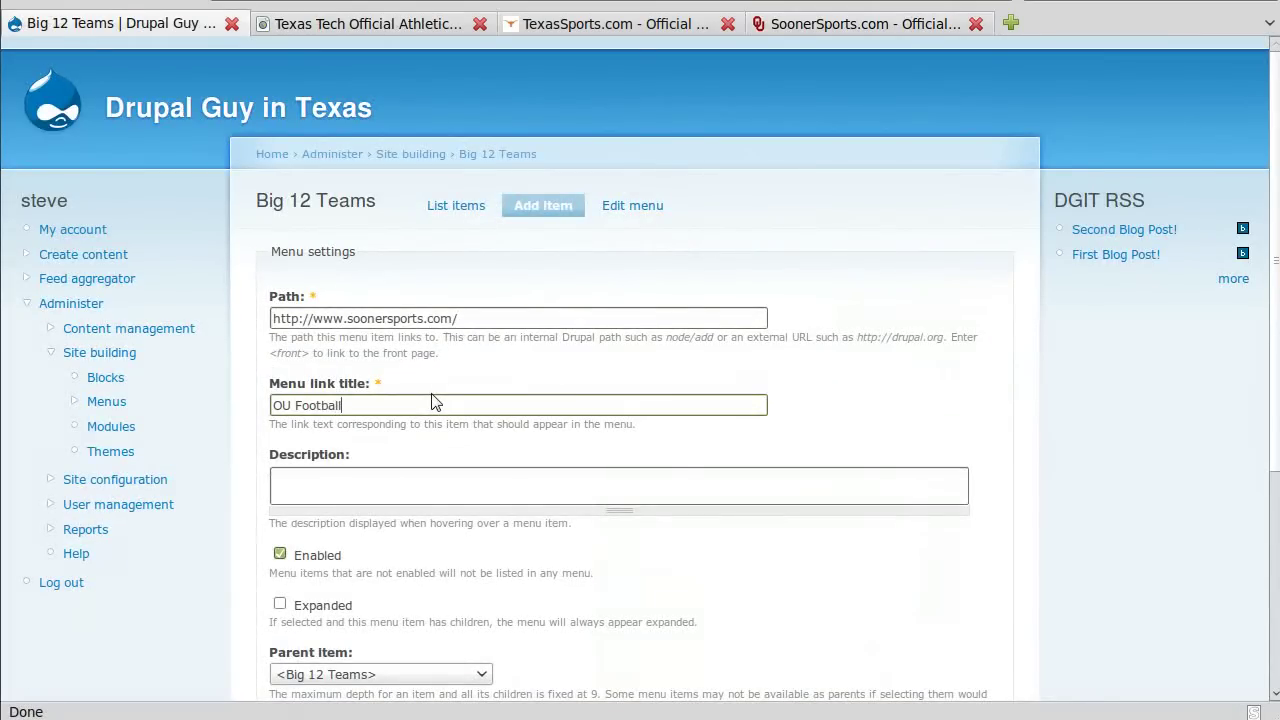
scroll(432, 400, "down", 4)
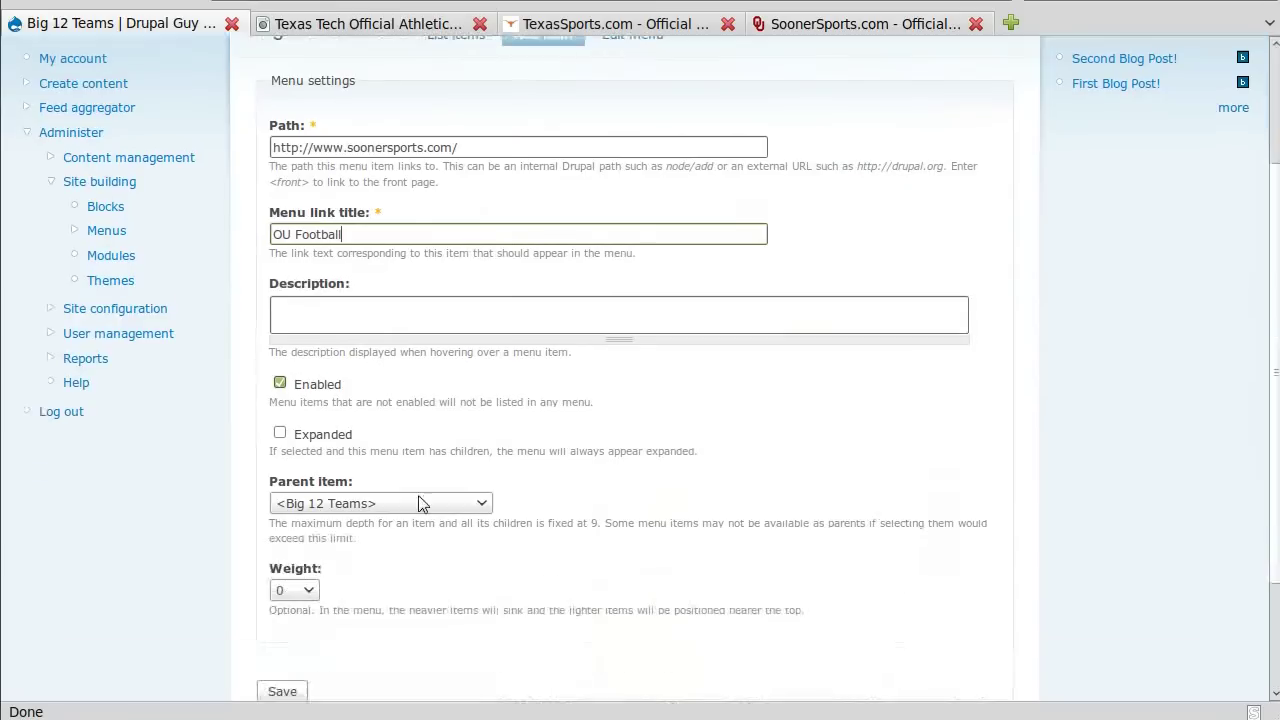
scroll(280, 668, "down", 1)
left_click(284, 634)
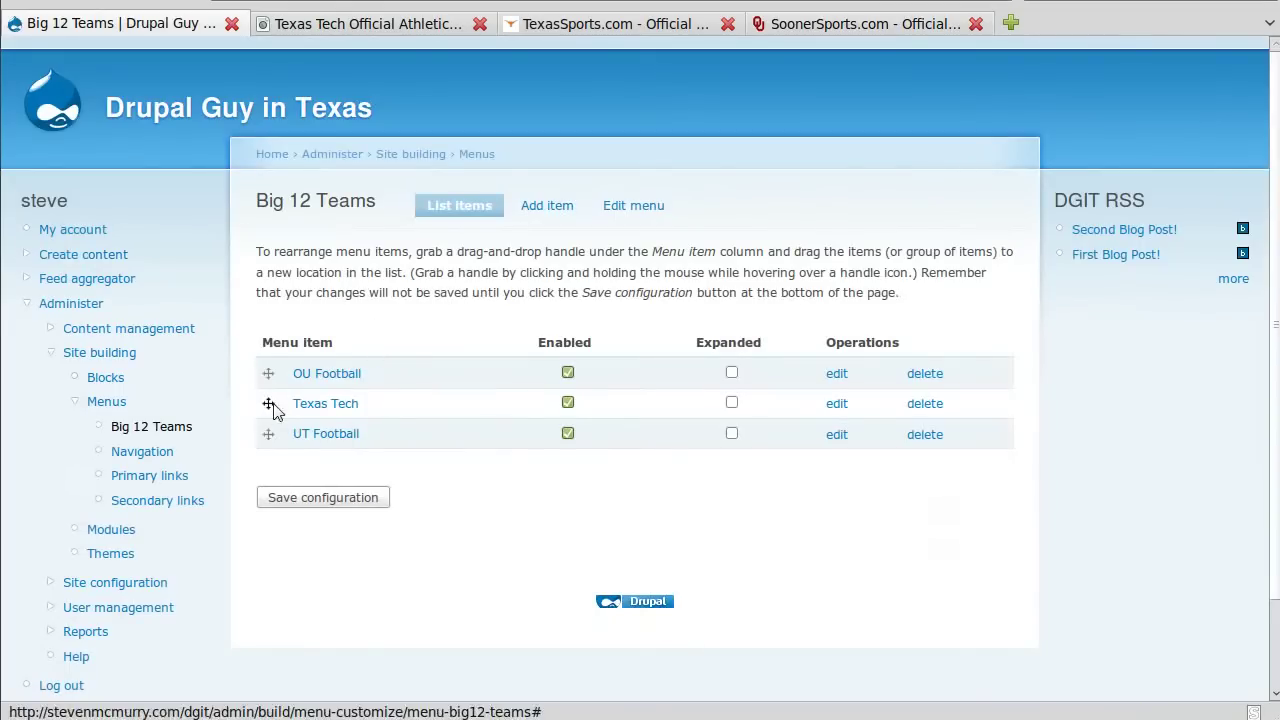
left_click(114, 384)
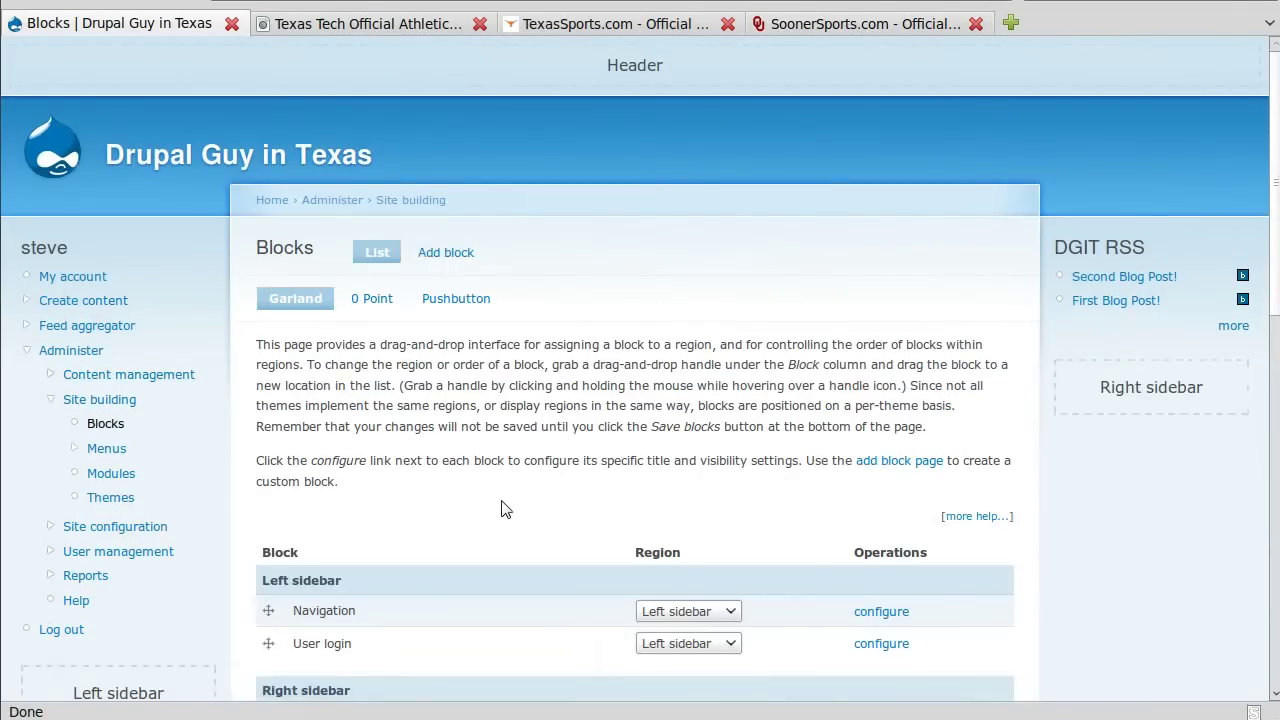
Assign the Big 12 Teams block to the Right sidebar region.
scroll(500, 509, "down", 1)
scroll(486, 509, "down", 2)
scroll(486, 509, "down", 4)
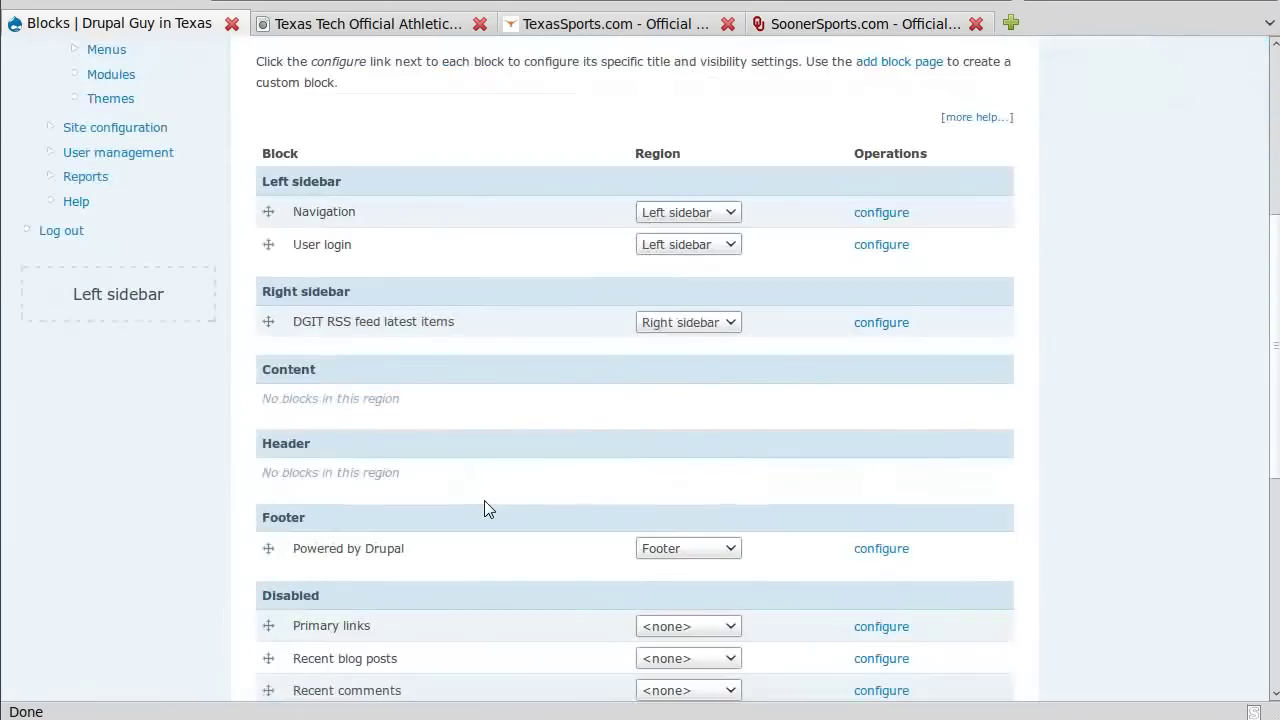
scroll(486, 509, "down", 4)
scroll(484, 509, "down", 2)
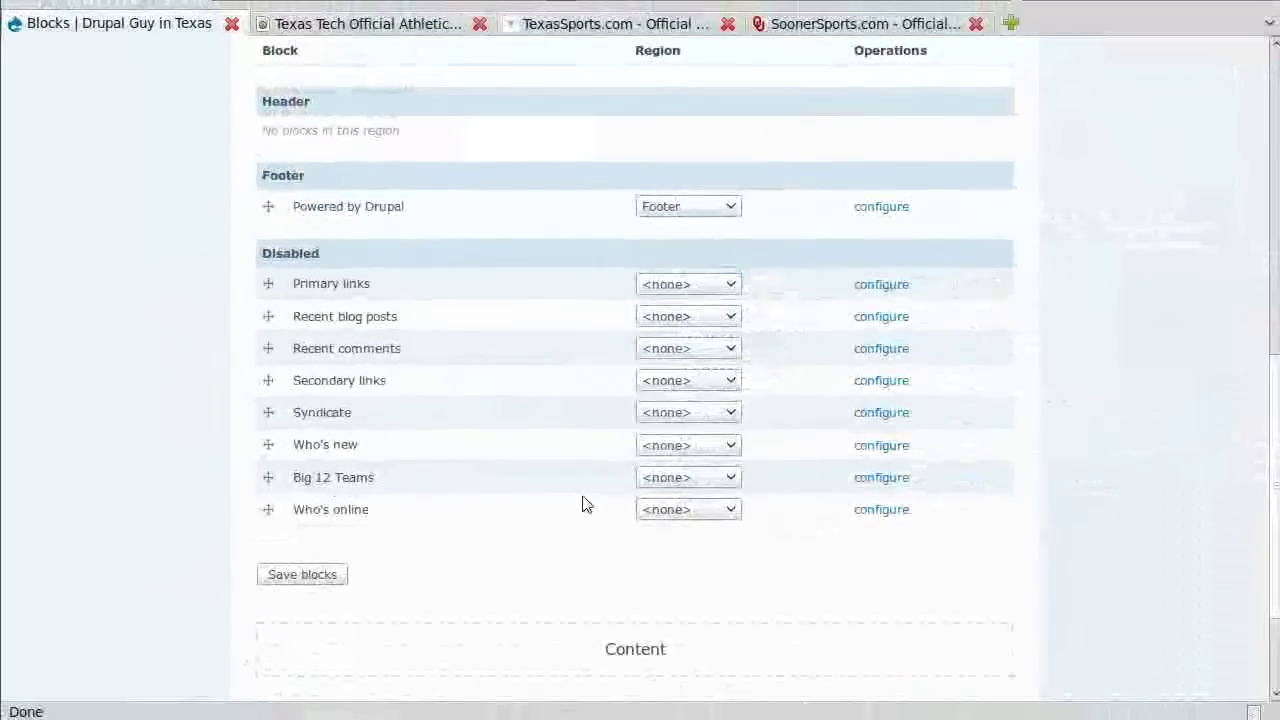
left_click(681, 479)
left_click(685, 508)
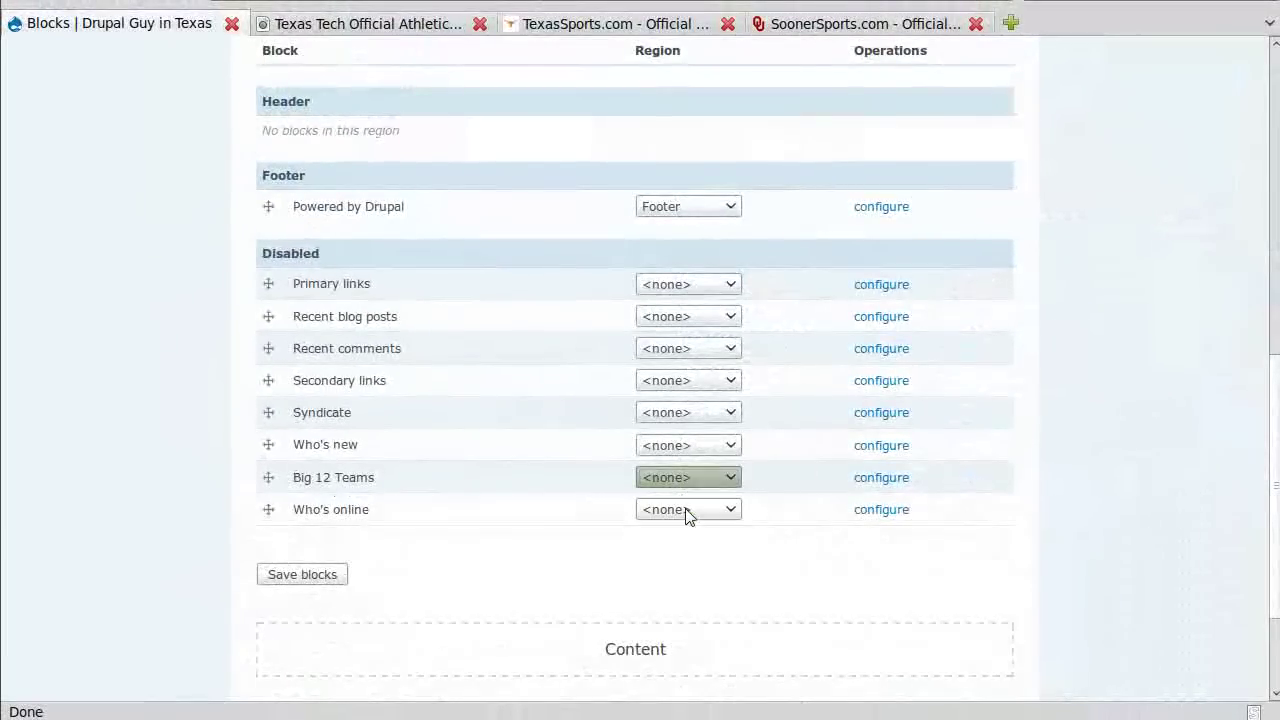
Position Big 12 Teams below the DGIT RSS block and save the block layout.
scroll(423, 553, "up", 3)
scroll(423, 551, "down", 2)
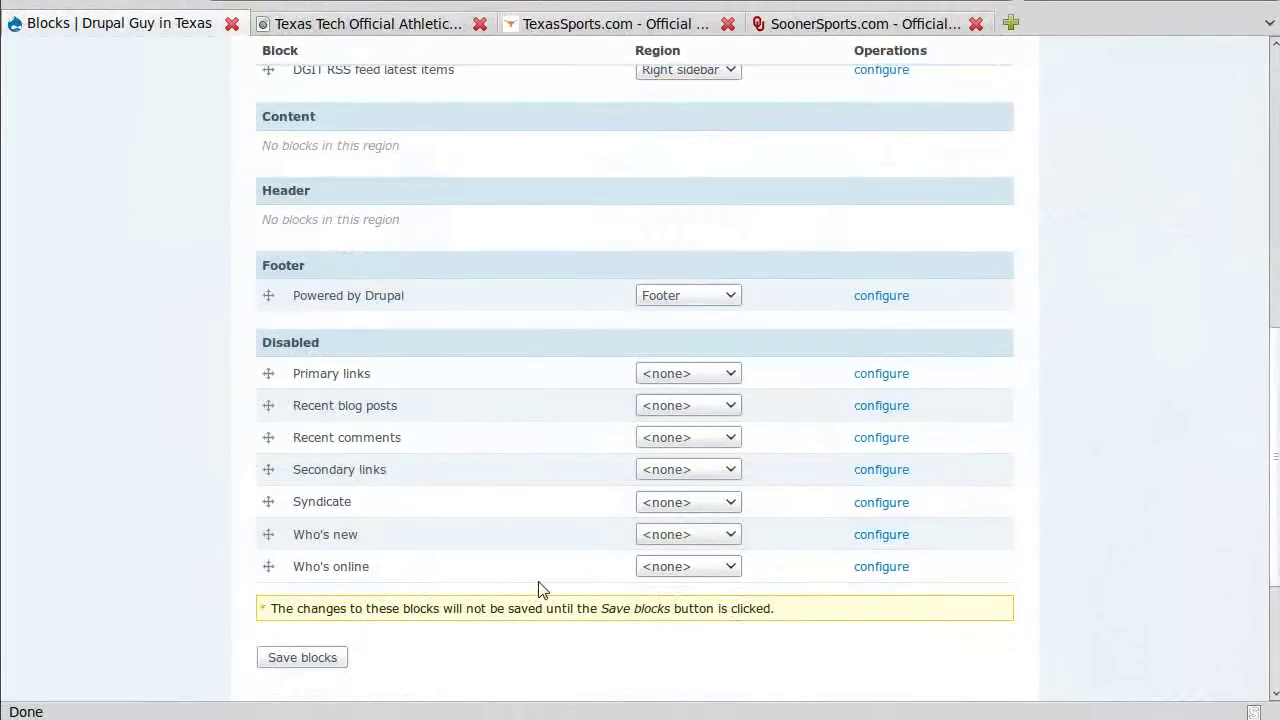
scroll(538, 590, "up", 5)
scroll(538, 590, "up", 2)
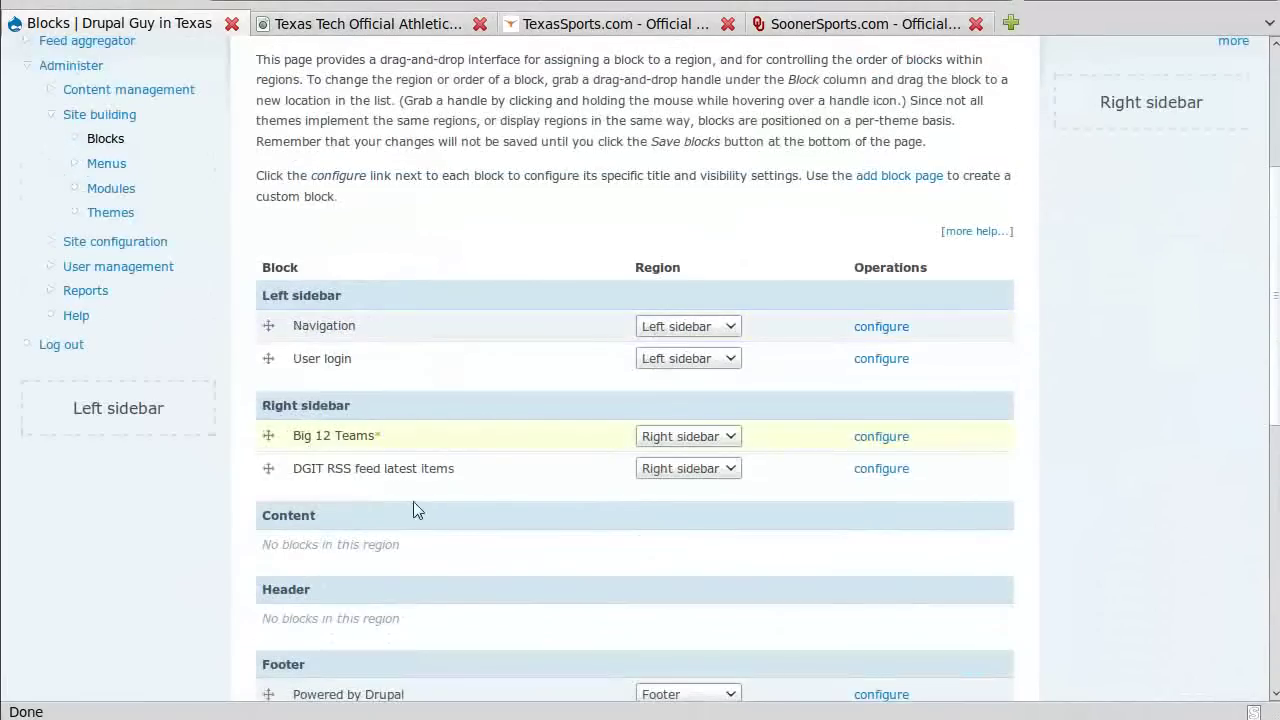
mouse_move(276, 443)
left_mouse_down()
mouse_move(278, 474)
mouse_move(271, 434)
mouse_move(276, 472)
left_mouse_up()
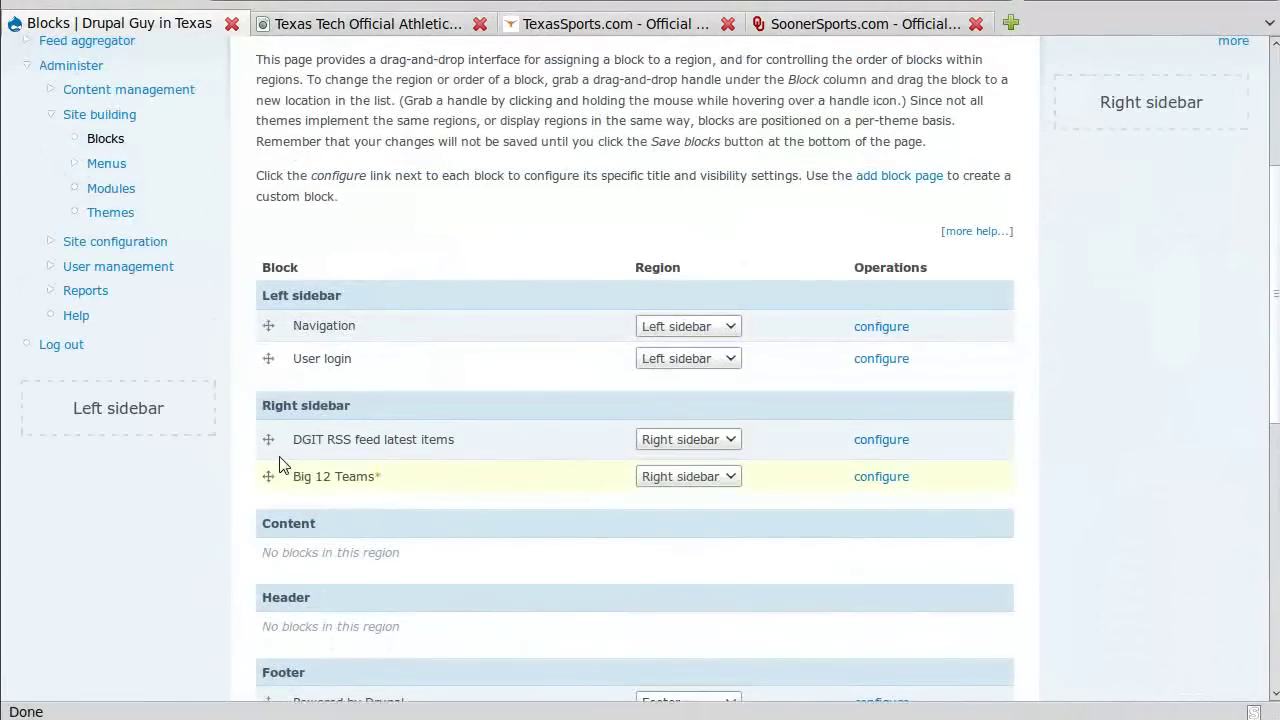
scroll(278, 455, "down", 4)
scroll(278, 455, "down", 5)
left_click(314, 555)
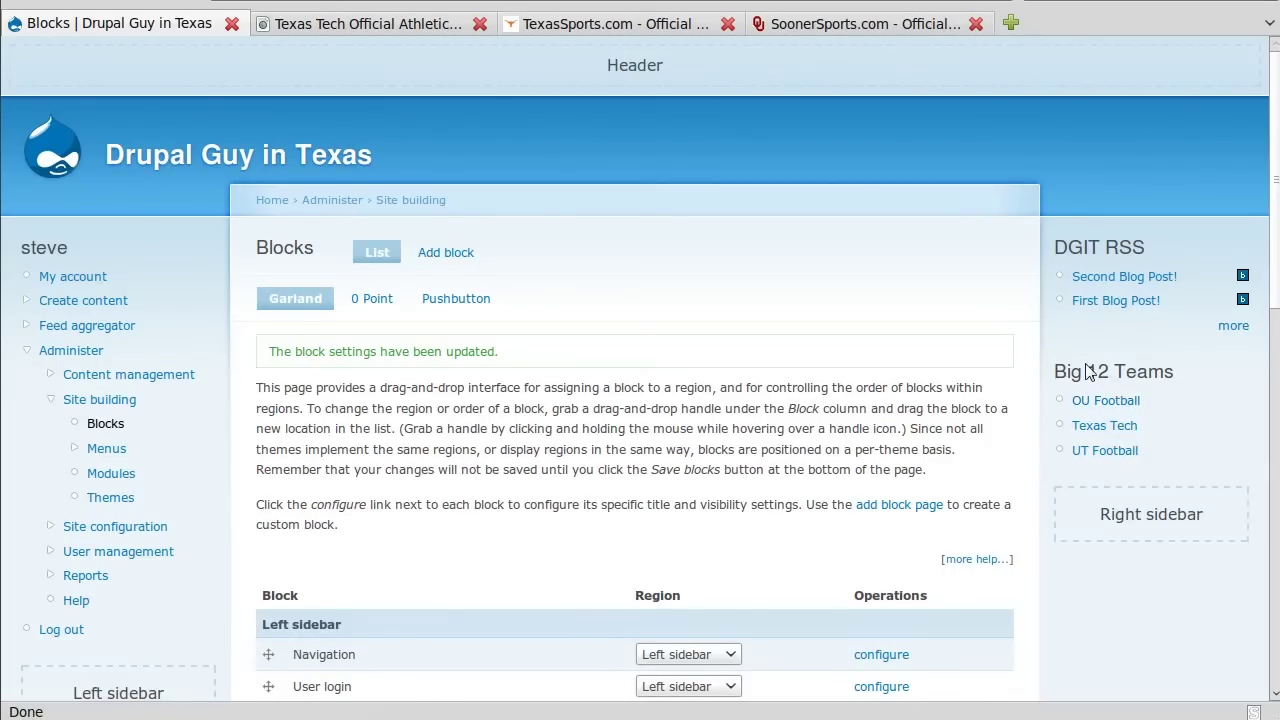
Move the Big 12 Teams block from the right sidebar into the Header region and save.
left_click_drag(1058, 372, 1187, 375)
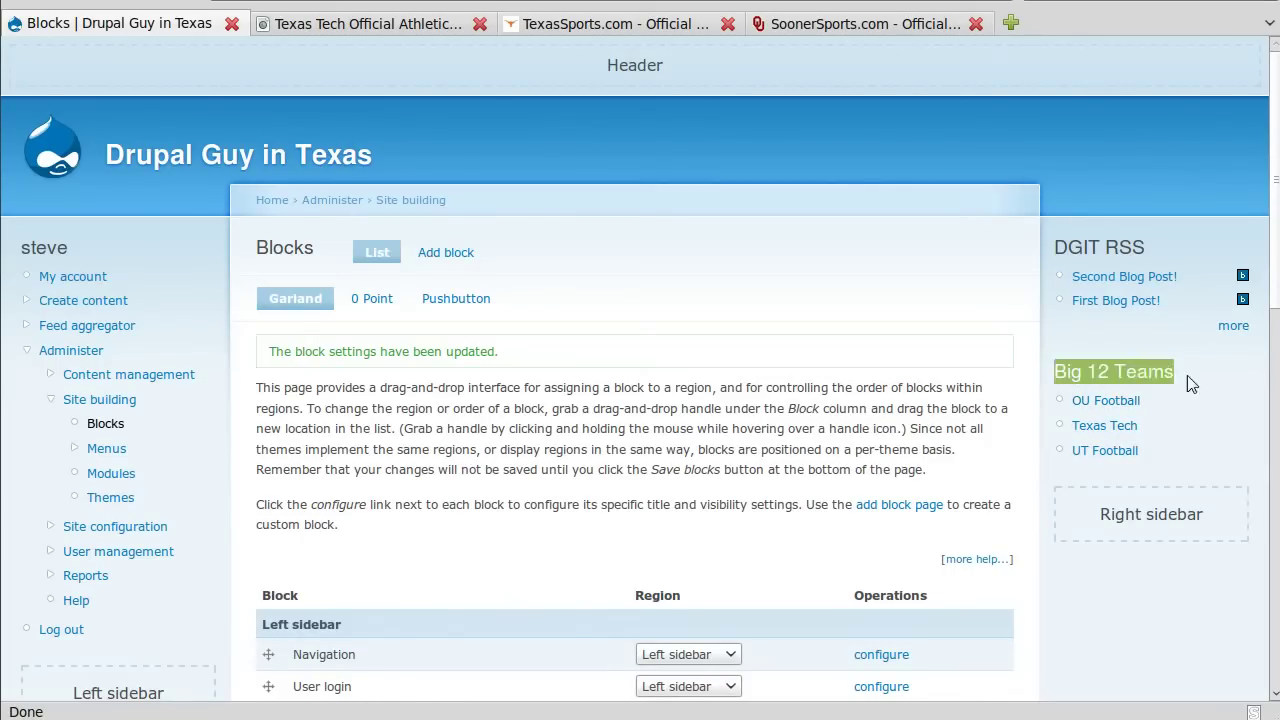
left_click(1147, 386)
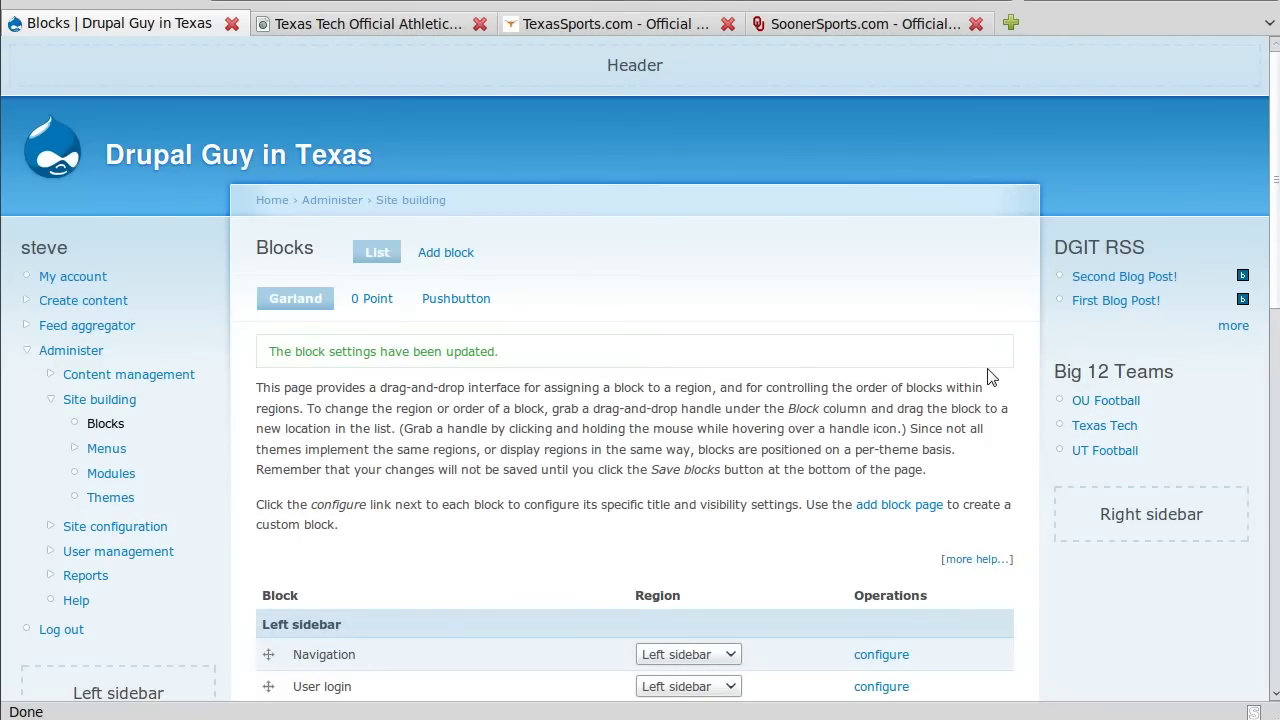
scroll(988, 372, "down", 5)
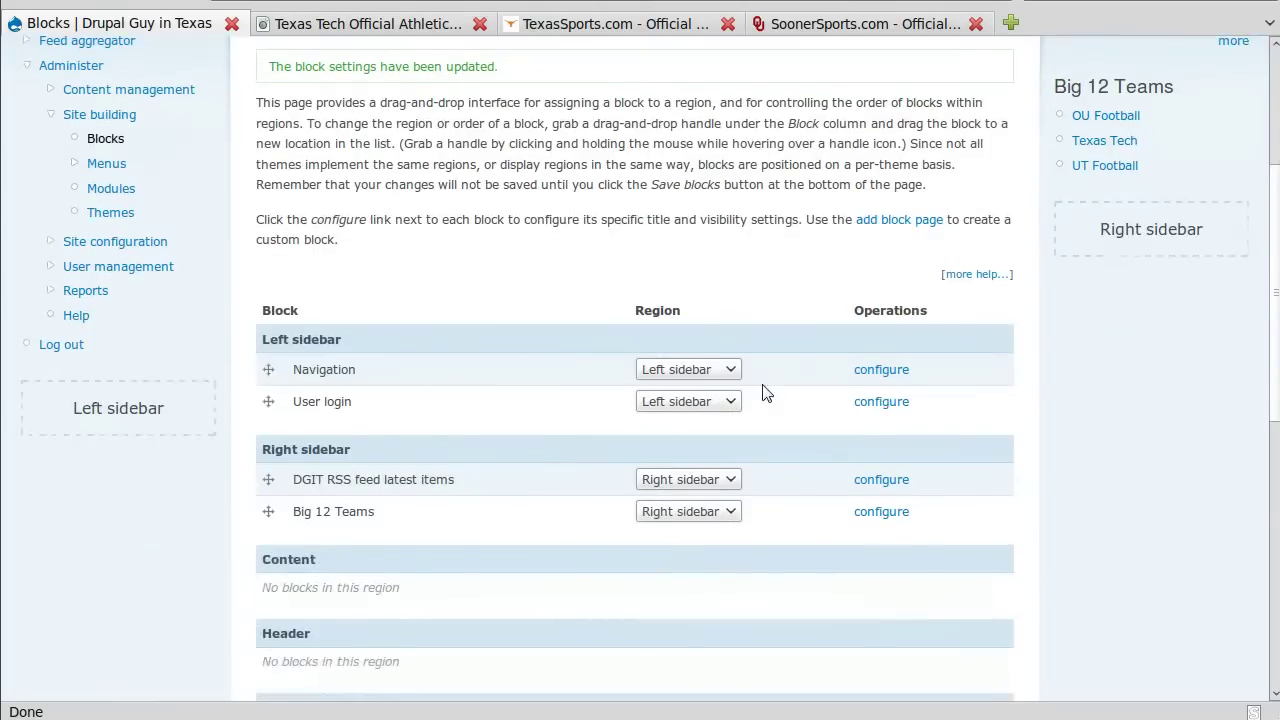
scroll(730, 370, "down", 4)
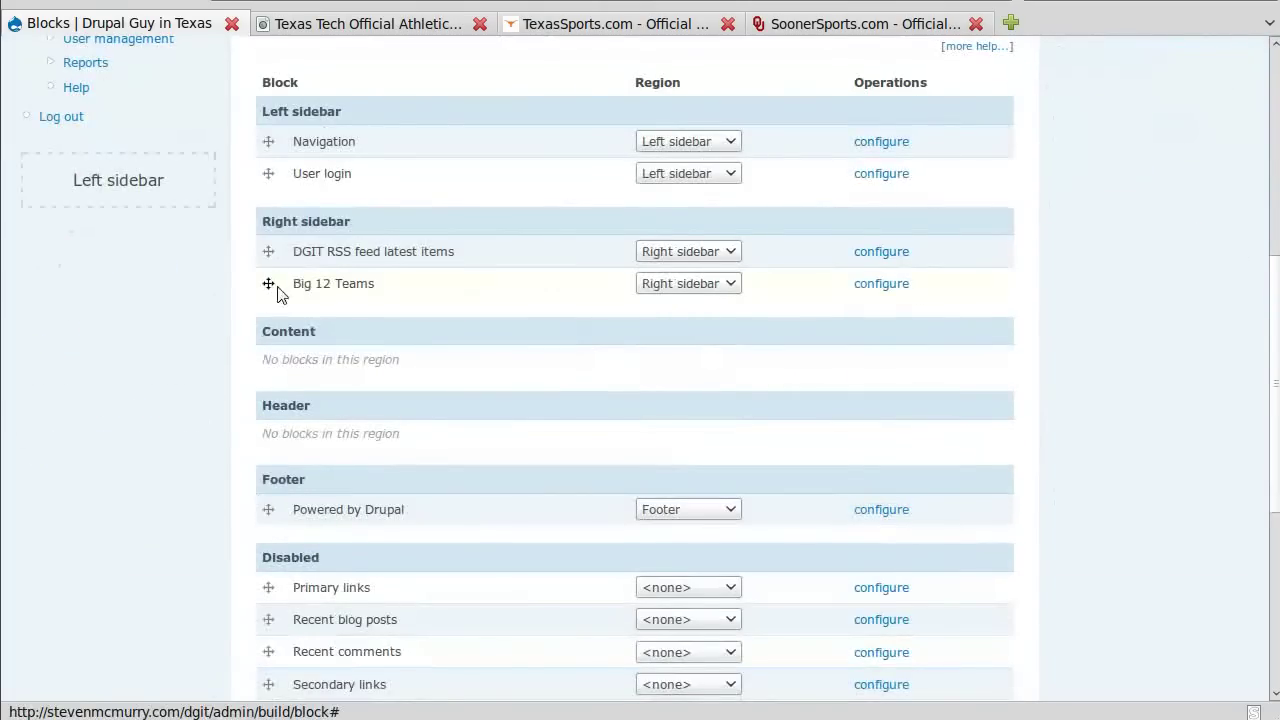
left_click_drag(268, 283, 320, 395)
scroll(290, 390, "down", 5)
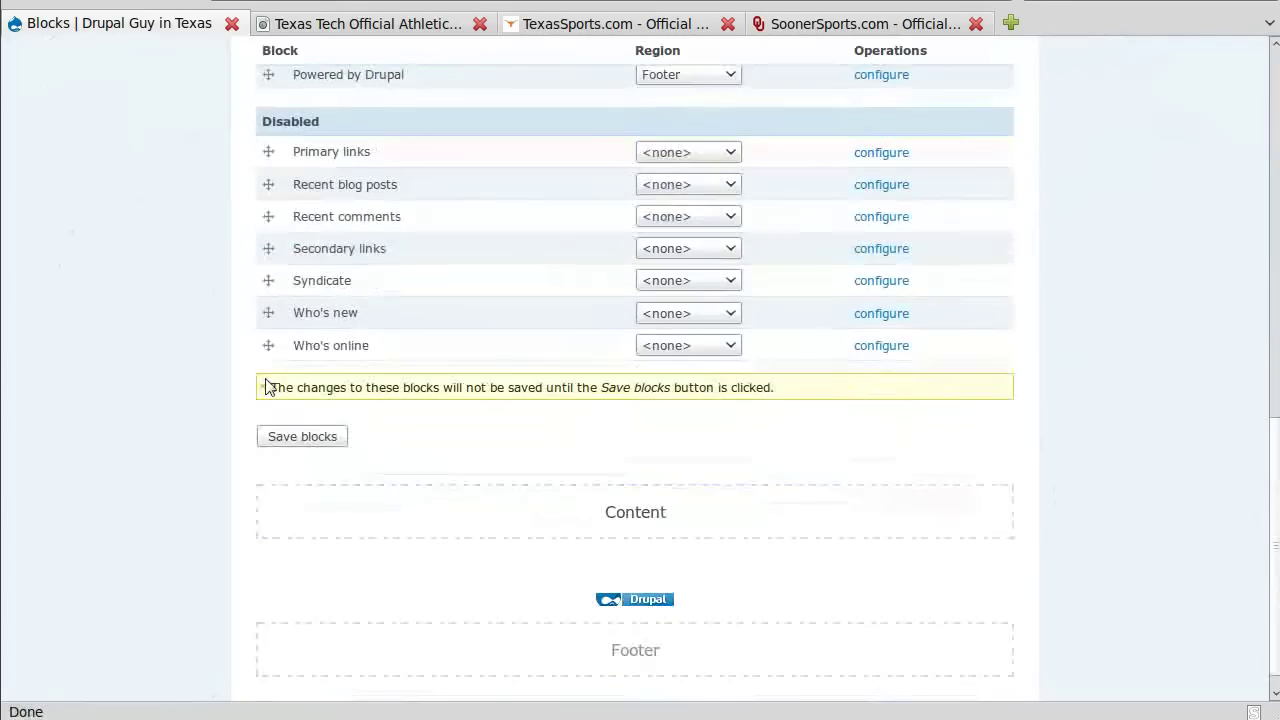
left_click(290, 437)
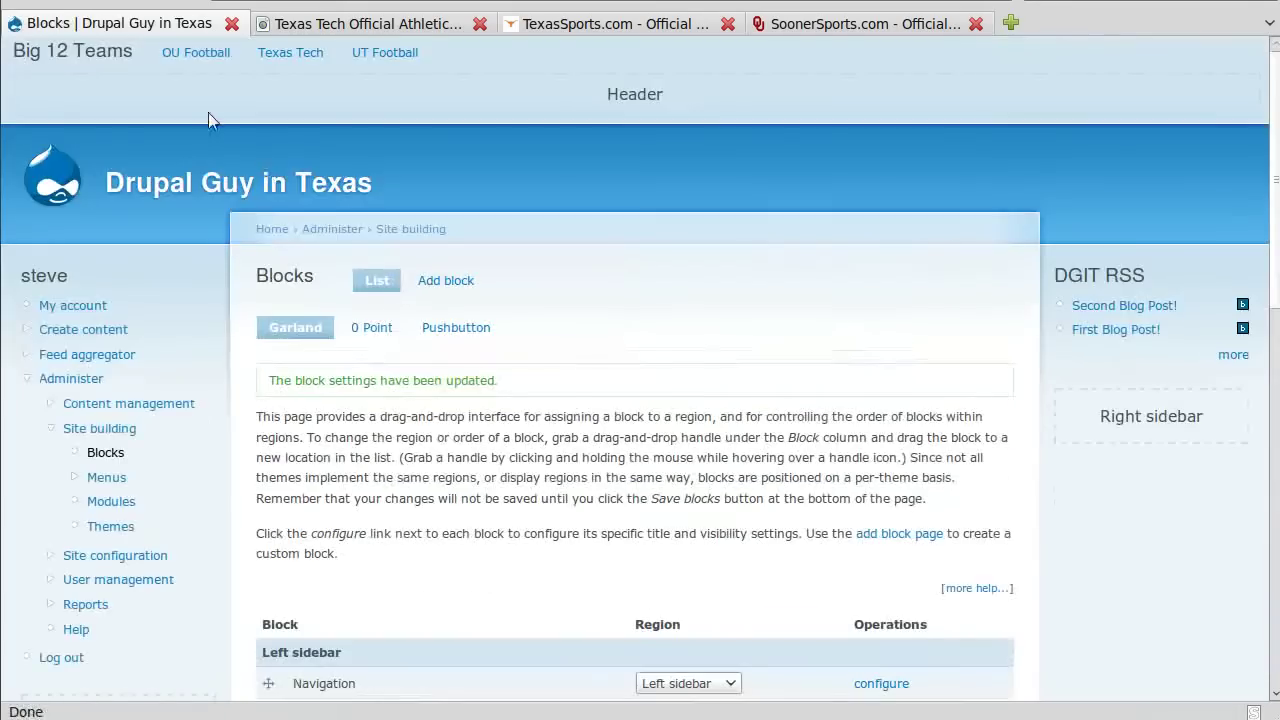
Check the front page's Big 12 Teams header links, then close the Texas Tech tab.
left_click(181, 187)
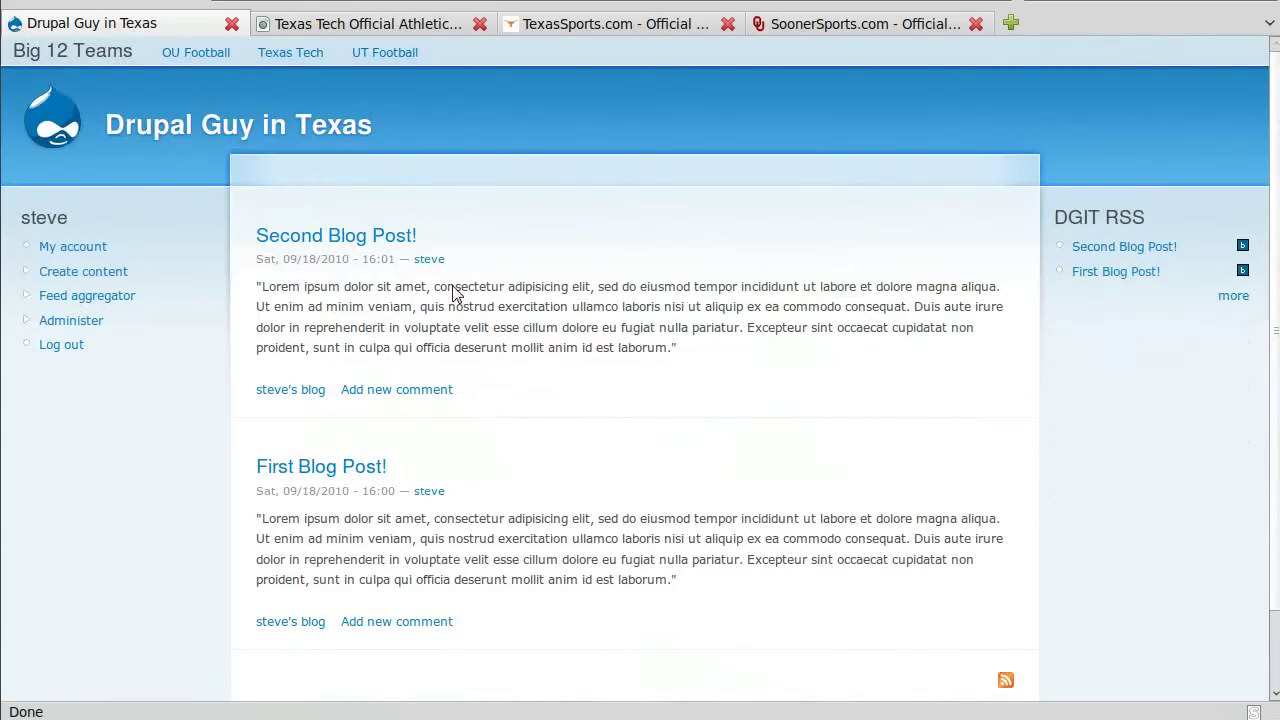
scroll(445, 300, "down", 2)
scroll(440, 303, "up", 2)
left_click(480, 24)
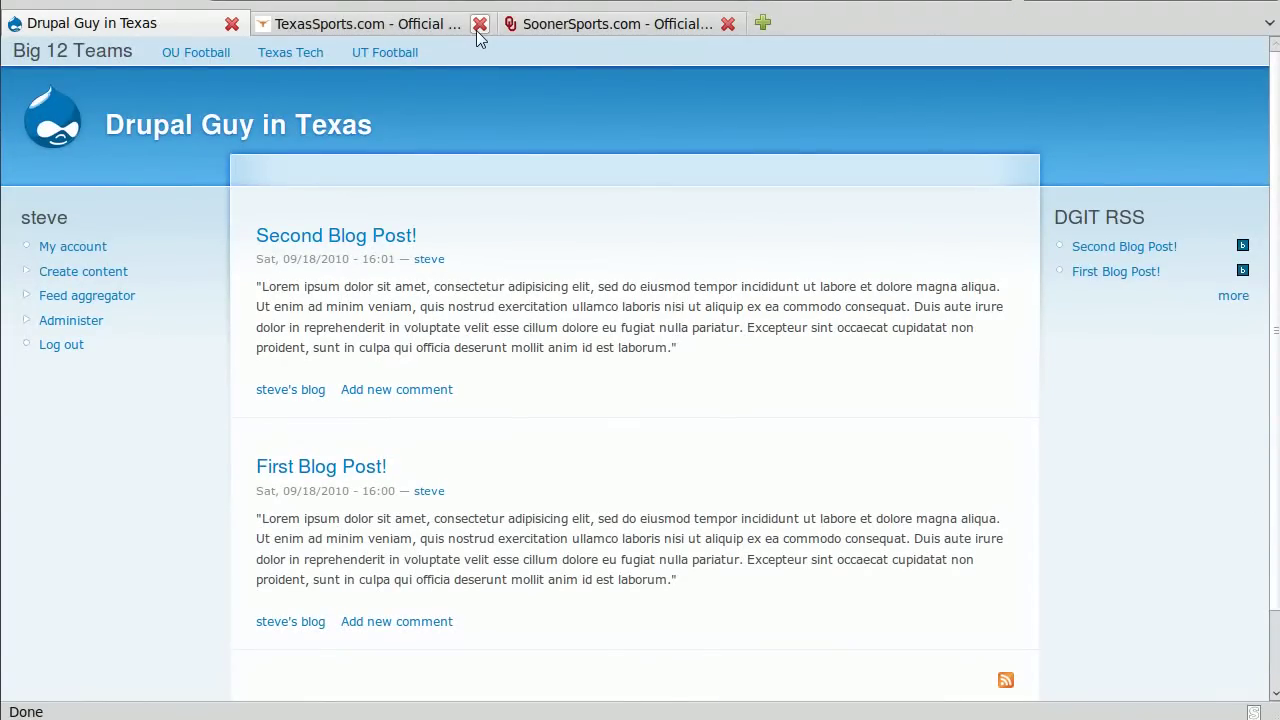